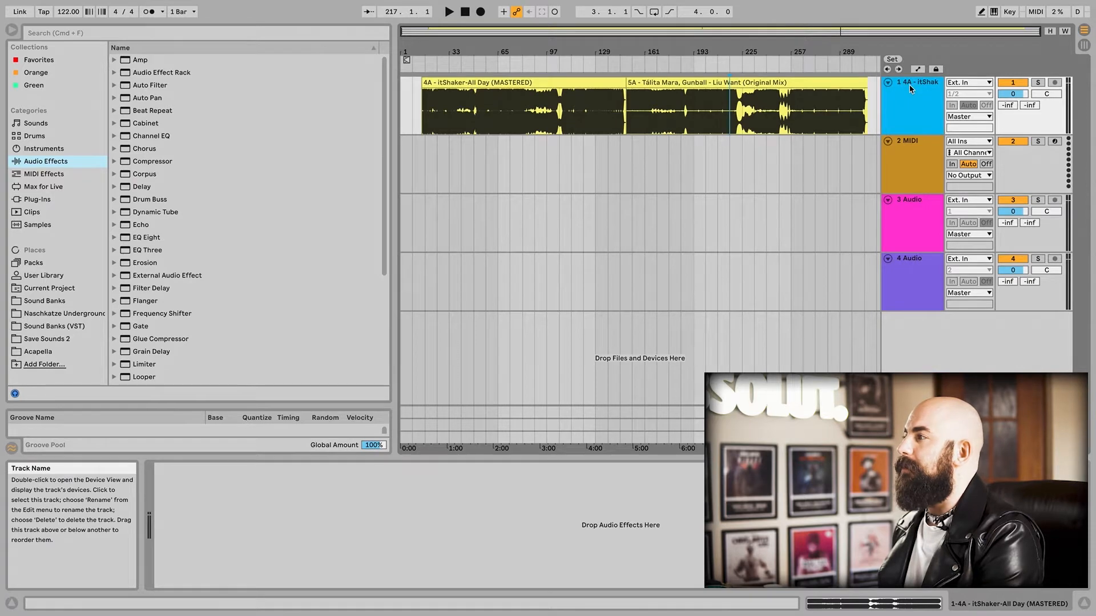
# - Delete the first two tracks, including the one holding both songs, and add two new audio tracks
pyautogui.press('Delete')
pyautogui.press('Delete')
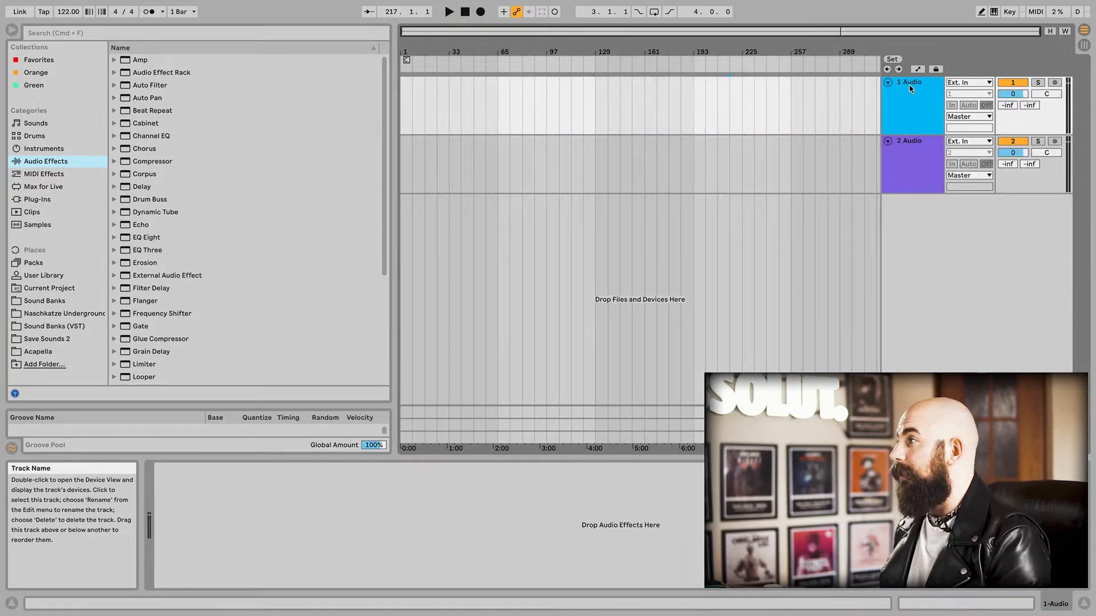
pyautogui.press('super+t')
pyautogui.press('super+t')
pyautogui.click(918, 146)
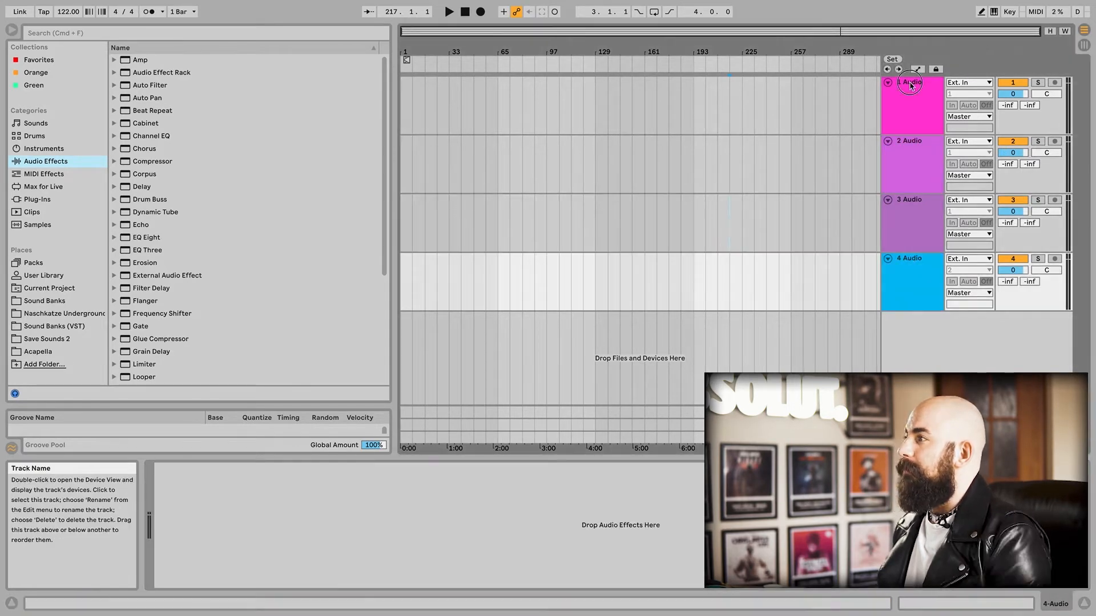
# - Rename the first three audio tracks Track 1, Track 2 and EQ
pyautogui.click(912, 108)
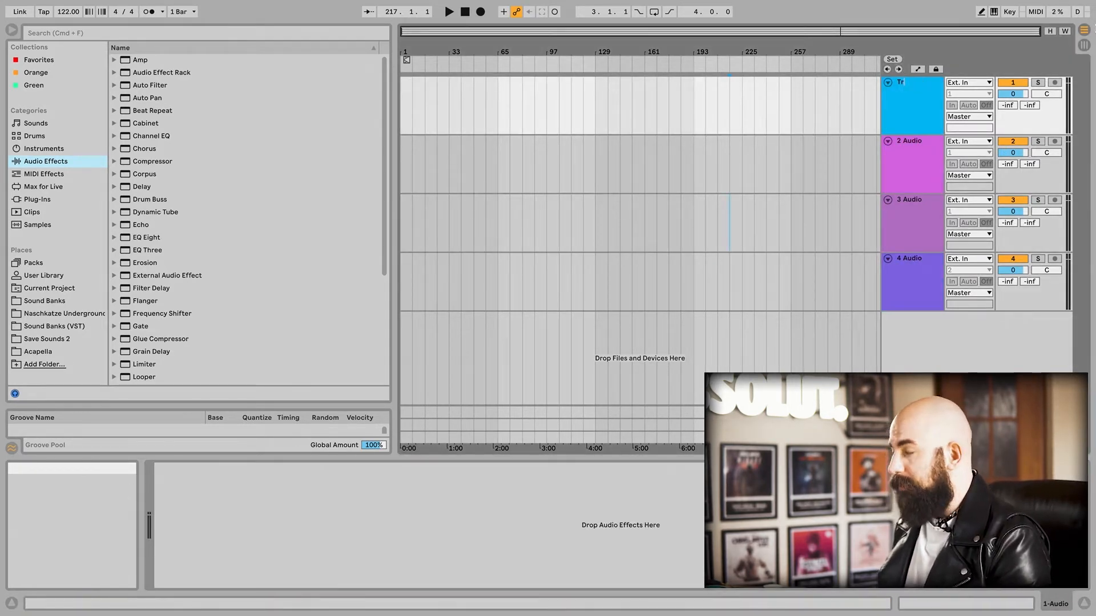
pyautogui.write('1')
pyautogui.press('Tab')
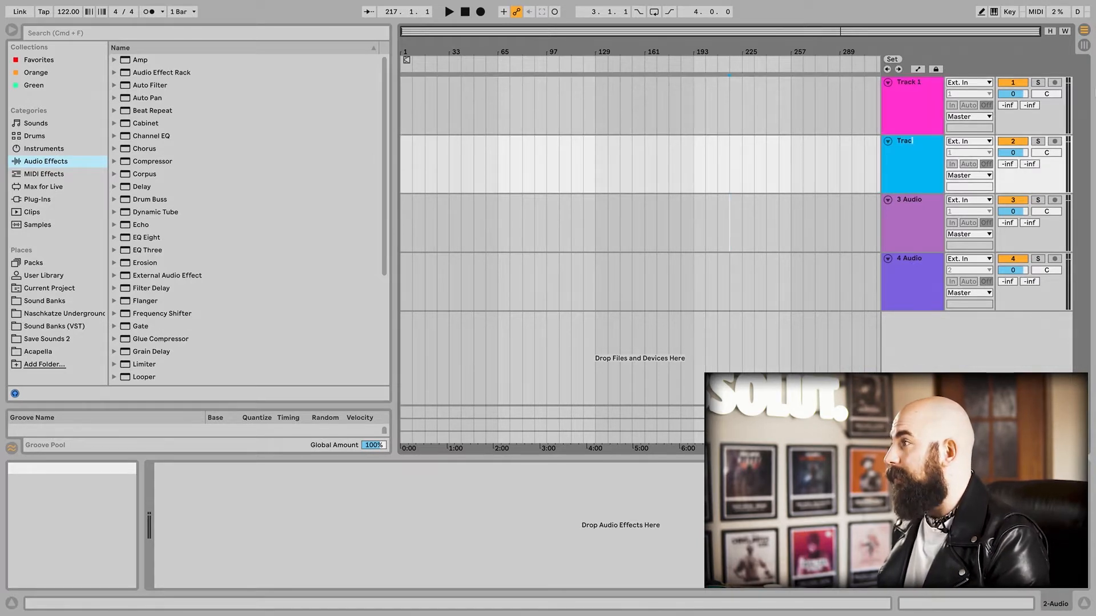
pyautogui.write('Track 2')
pyautogui.press('Tab')
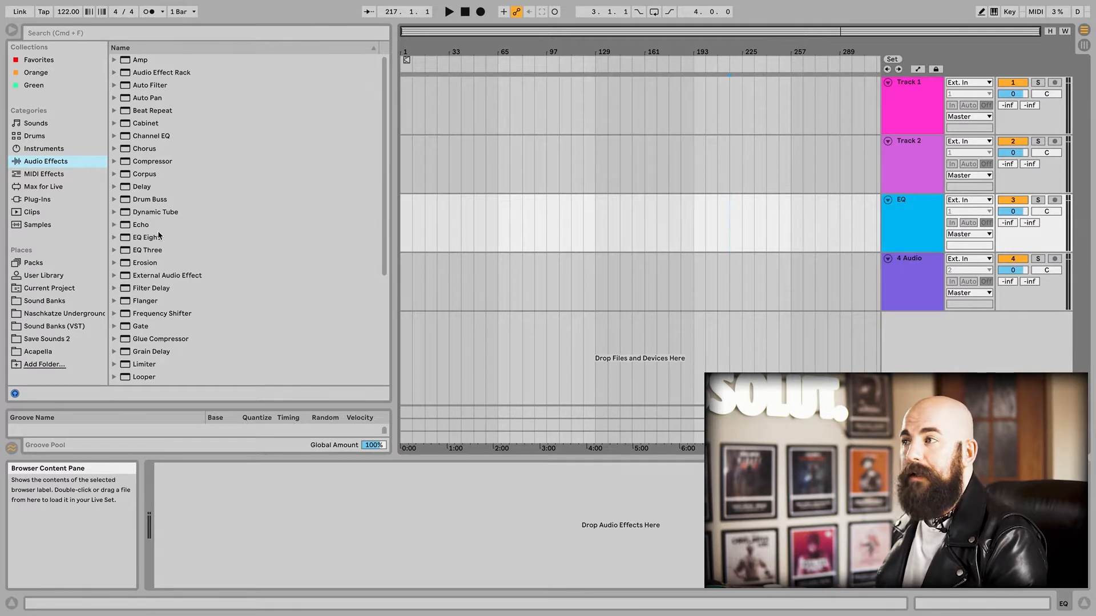
# - Load EQ Three on the EQ track with low gain at -inf dB and mid and high gain at 0 dB
pyautogui.doubleClick(155, 249)
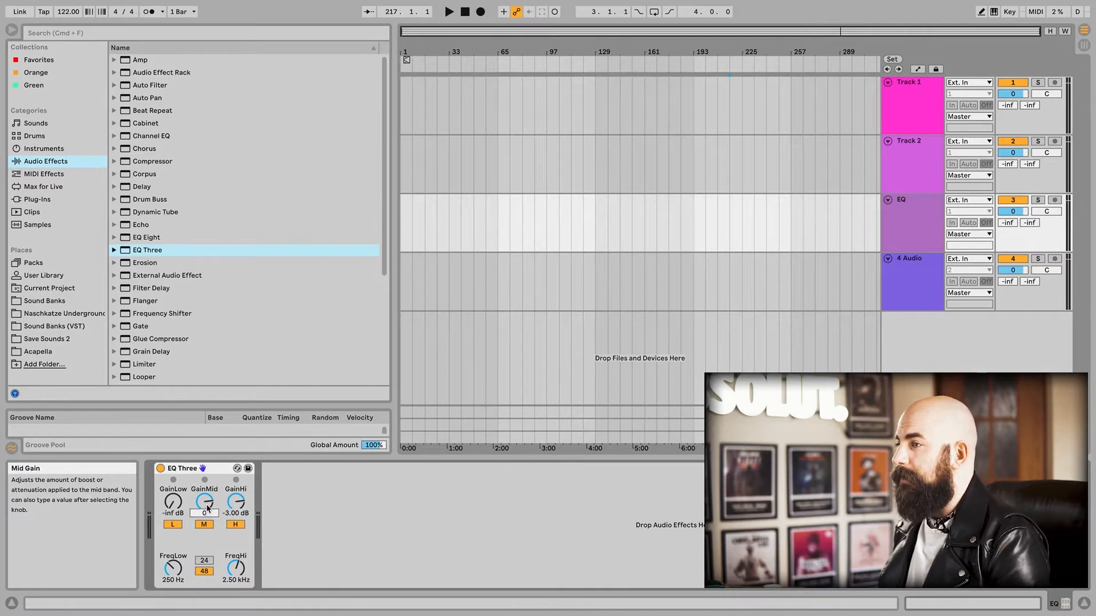
pyautogui.press('Delete')
pyautogui.click(182, 469)
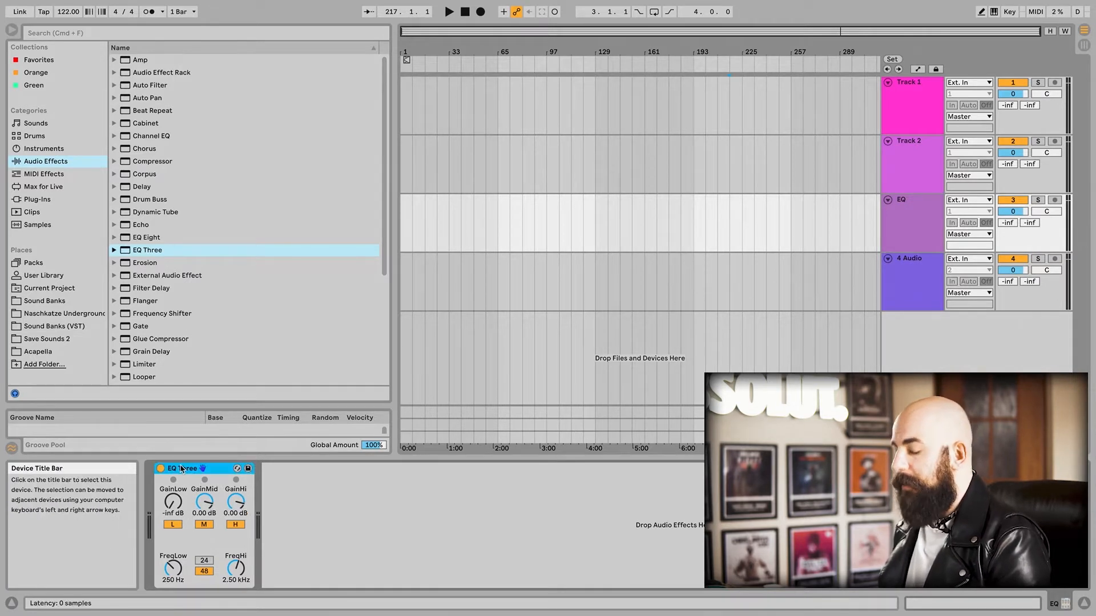
# - Copy EQ Three to the fourth track with its mid gain at -3 dB, and rename that track EQ - 3
pyautogui.moveTo(549, 280); pyautogui.dragTo(551, 280)
pyautogui.click(921, 259)
pyautogui.press('super+r')
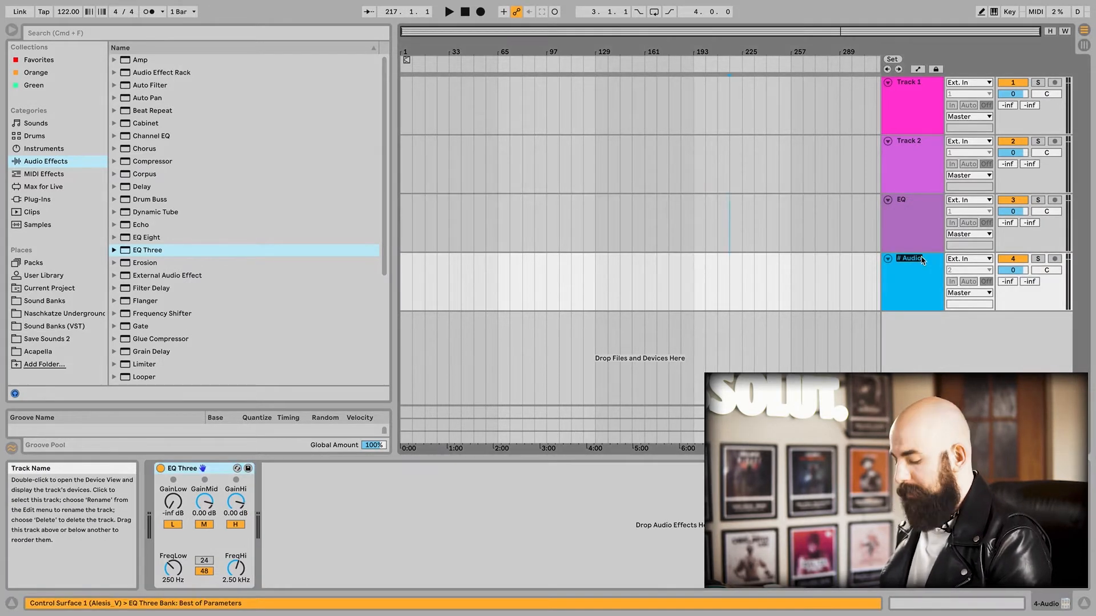
pyautogui.write('EQ - 3')
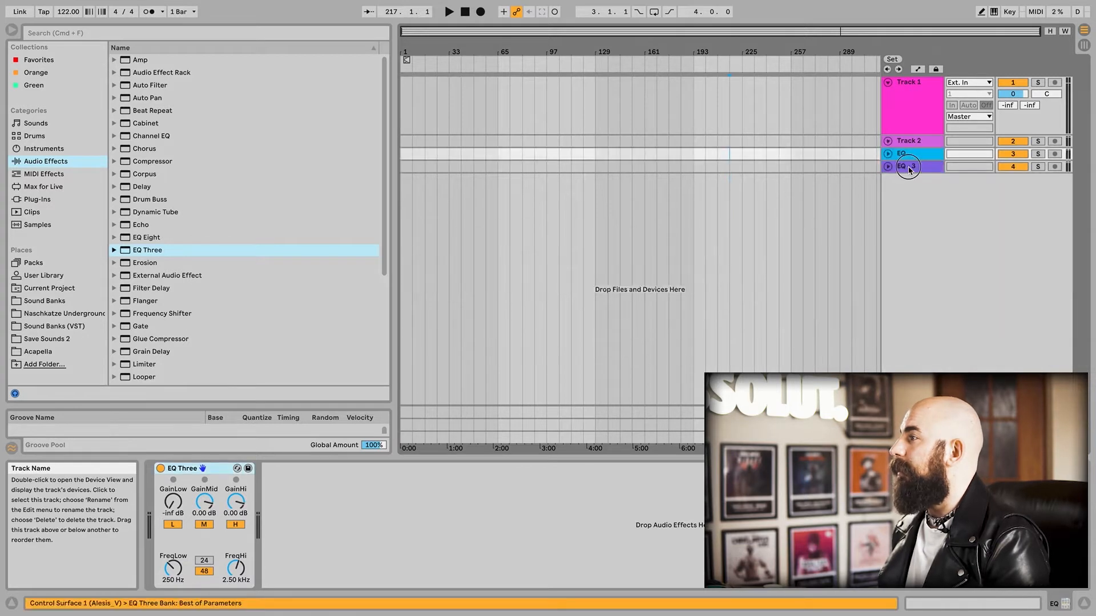
# - Move the EQ and EQ - 3 tracks between Track 1 and Track 2, and collapse Track 1
pyautogui.keyDown('shift'); pyautogui.click(907, 168); pyautogui.keyUp('shift')
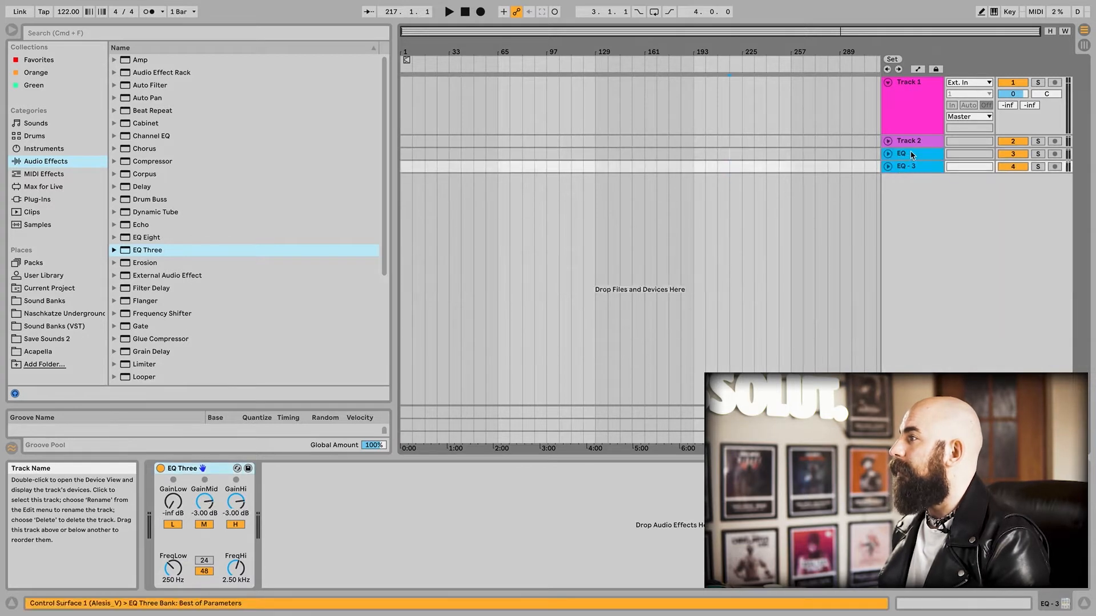
pyautogui.moveTo(912, 154); pyautogui.dragTo(915, 138)
pyautogui.click(889, 82)
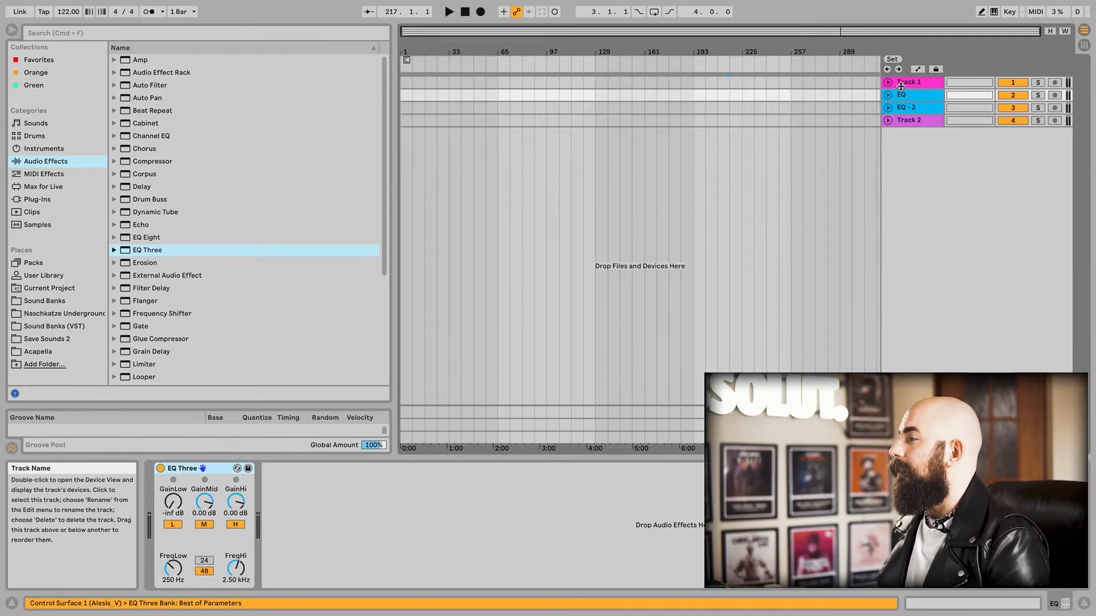
# - Place the 4A song on Track 1 at bar 65 and the 5A song on Track 2, coloring the 5A clip yellow
pyautogui.click(492, 82)
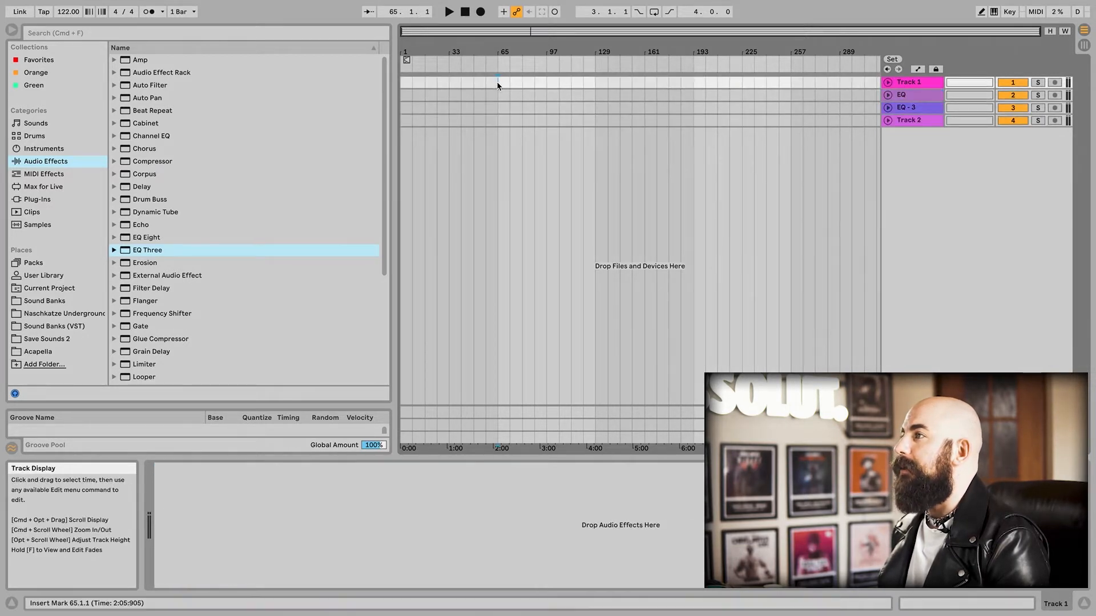
pyautogui.moveTo(695, 82); pyautogui.dragTo(693, 118)
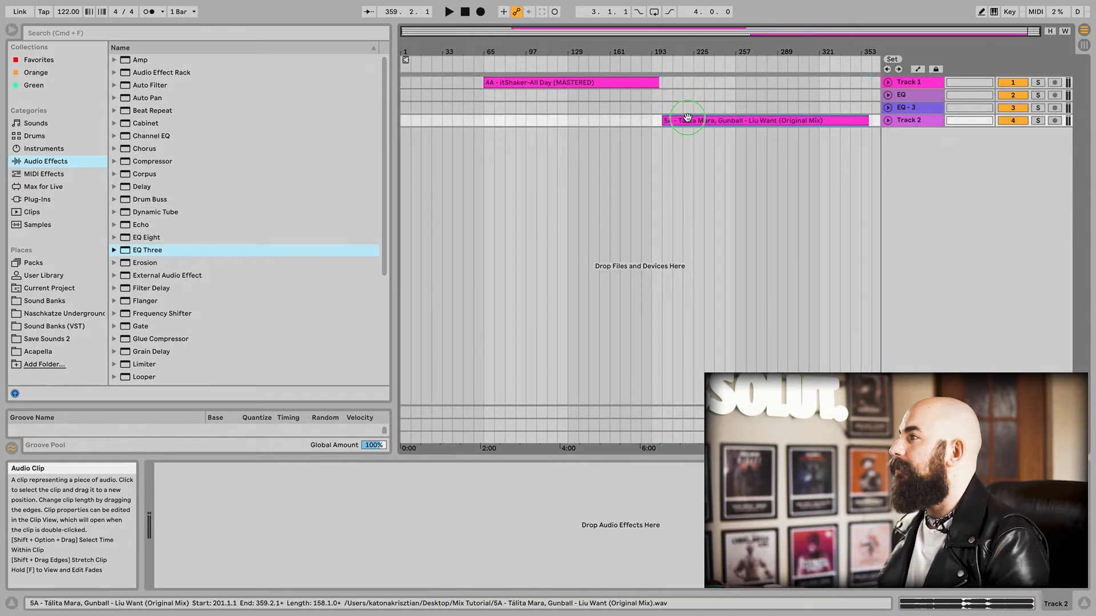
pyautogui.rightClick(687, 118)
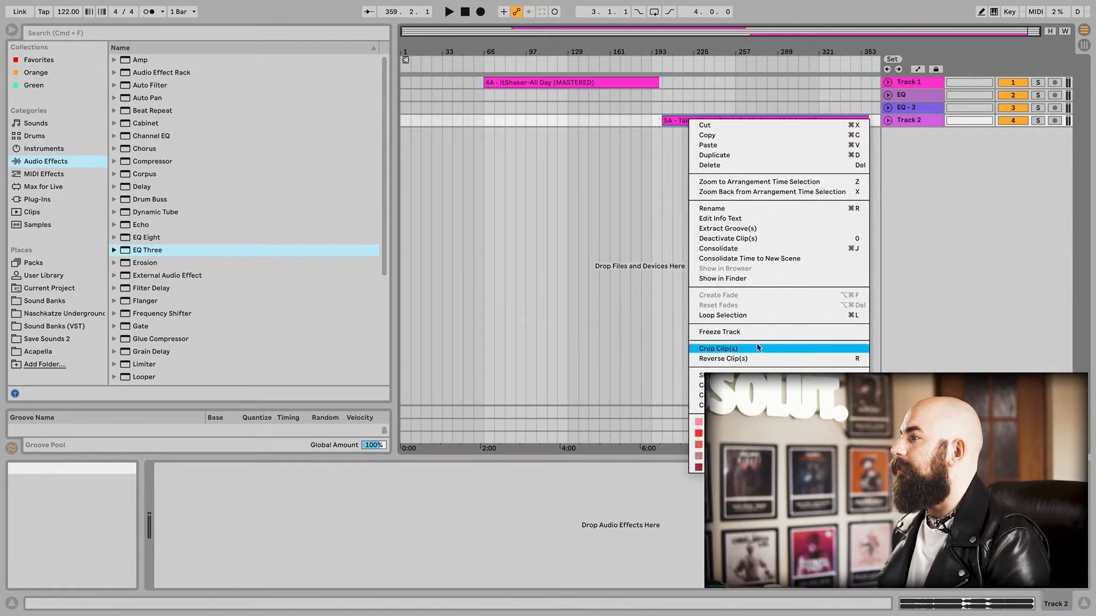
pyautogui.click(733, 433)
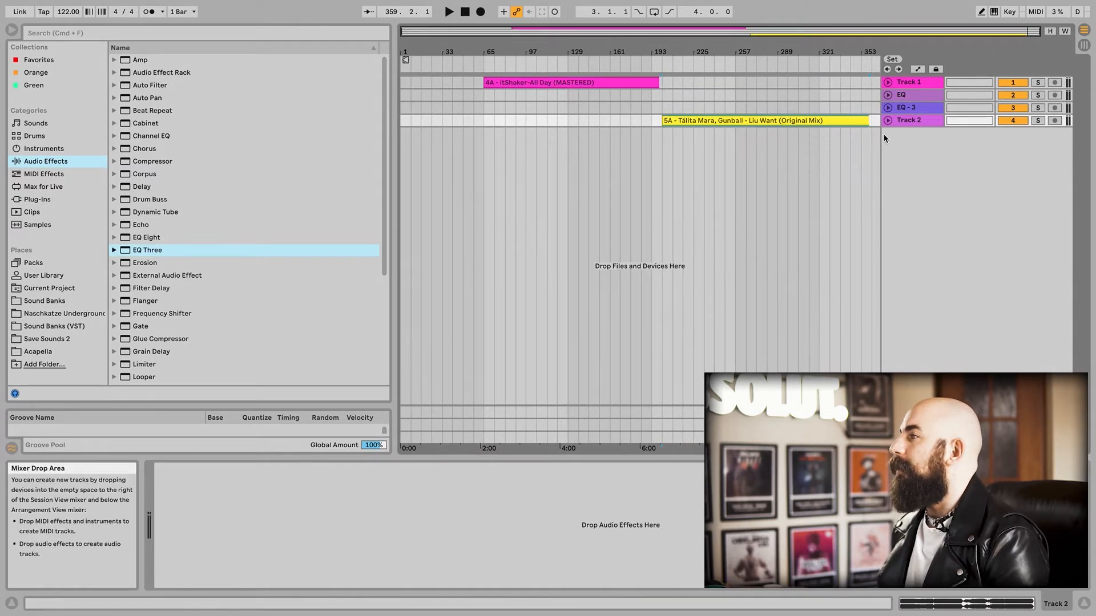
# - Check the segment BPM of both song clips and set the project tempo to 123
pyautogui.moveTo(624, 45); pyautogui.dragTo(626, 46)
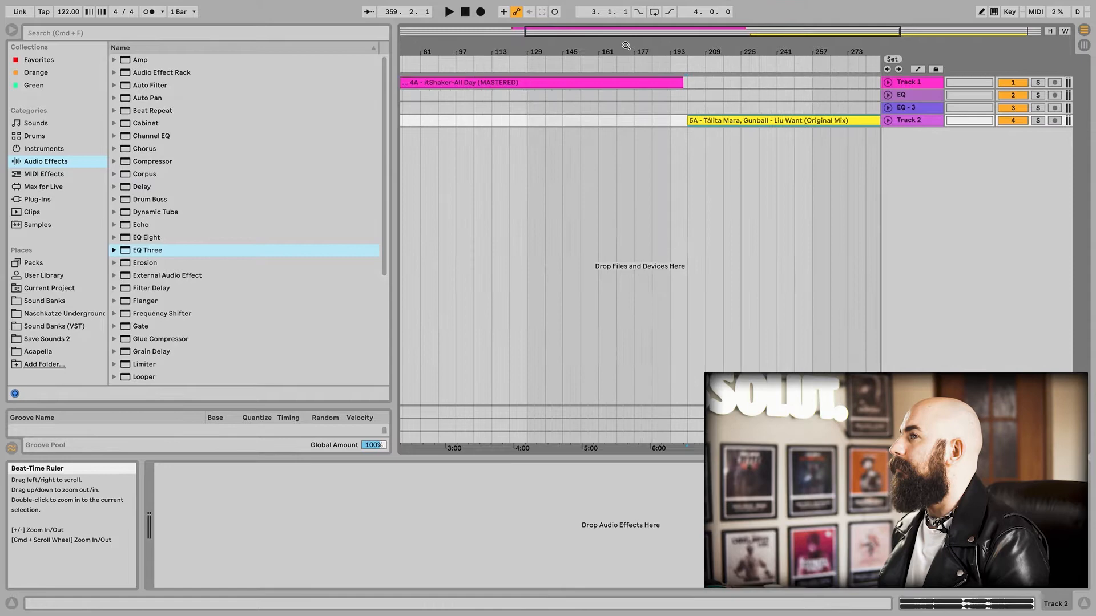
pyautogui.click(575, 82)
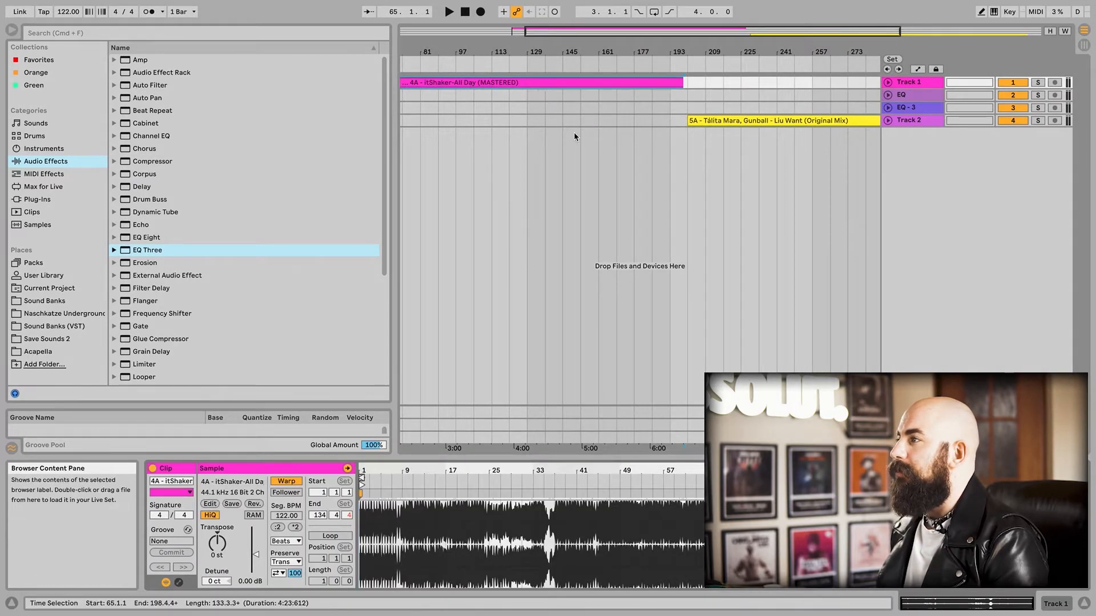
pyautogui.click(741, 121)
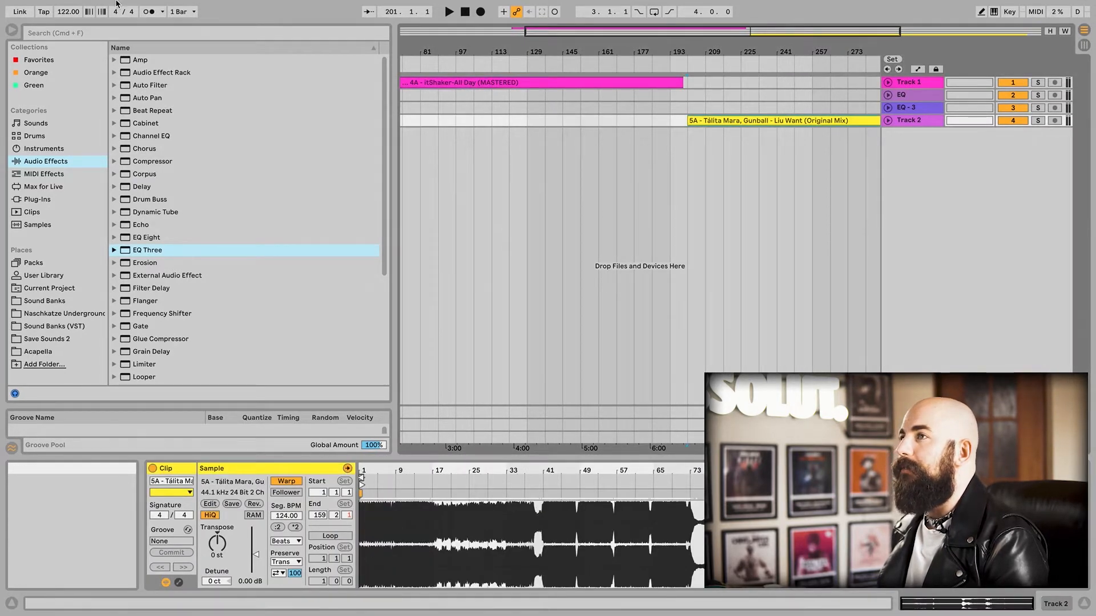
pyautogui.click(67, 7)
pyautogui.click(259, 195)
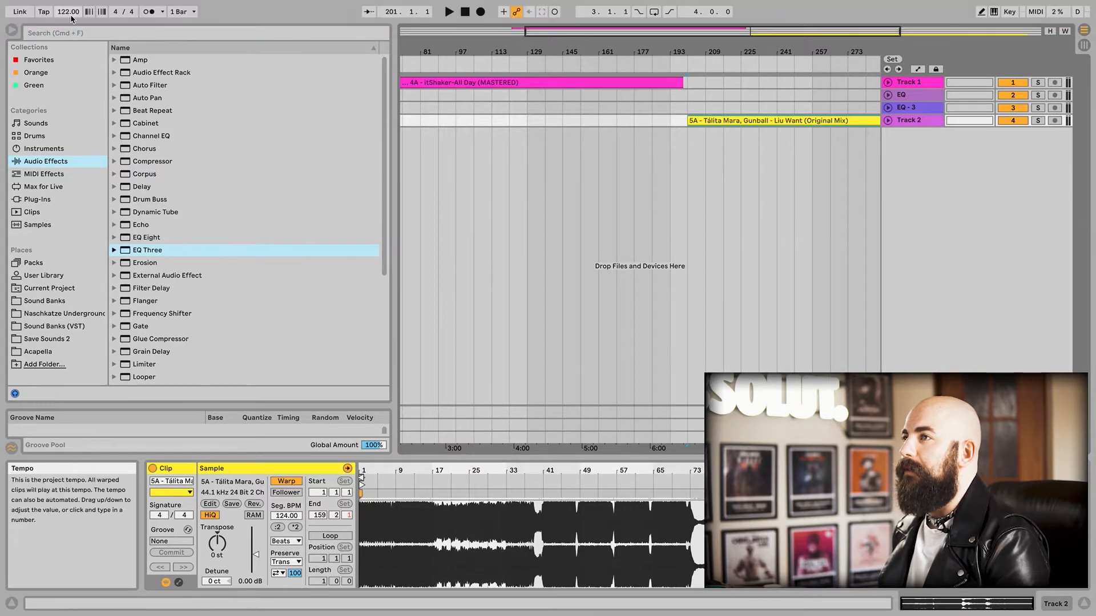
pyautogui.click(71, 15)
pyautogui.write('12')
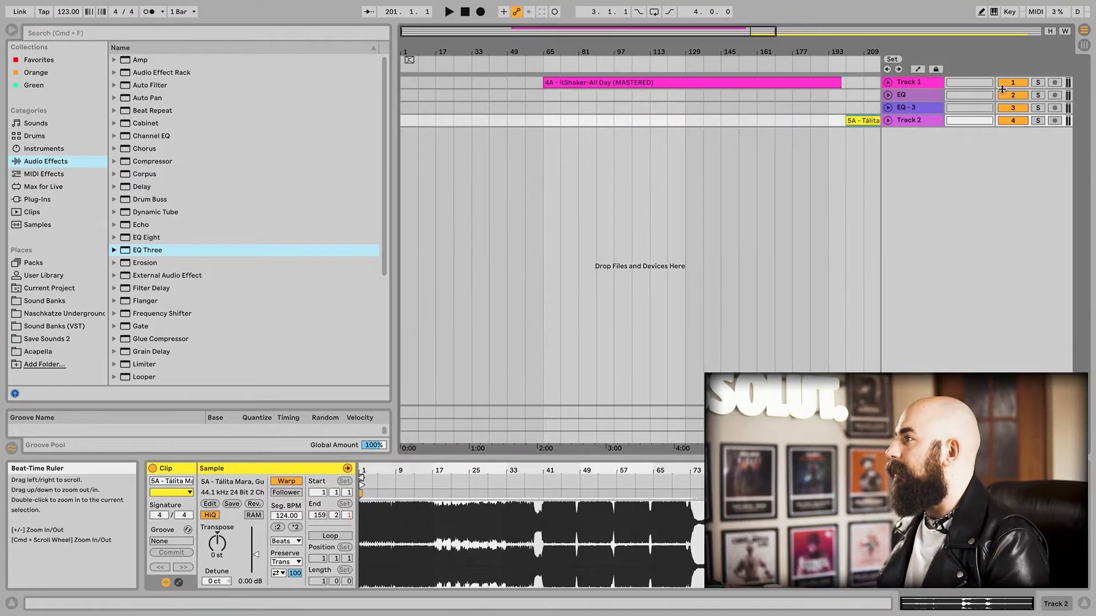
# - Expand Track 1 and play the end of the 4A clip from bar 187 to locate the kick near bar 189
pyautogui.click(887, 82)
pyautogui.moveTo(733, 48); pyautogui.dragTo(642, 39)
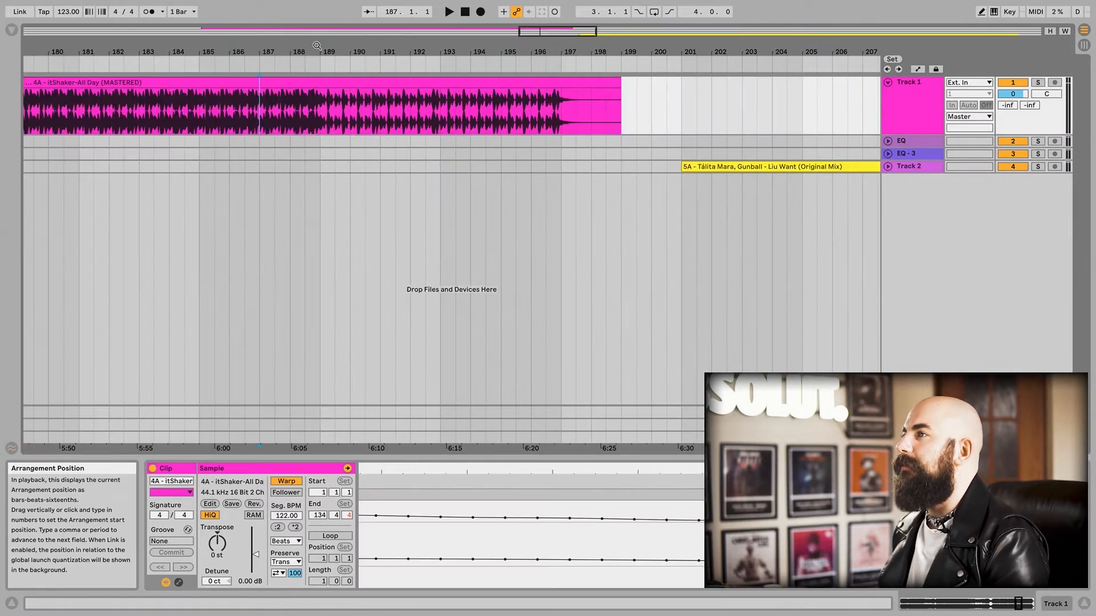
pyautogui.moveTo(317, 46); pyautogui.dragTo(392, 55)
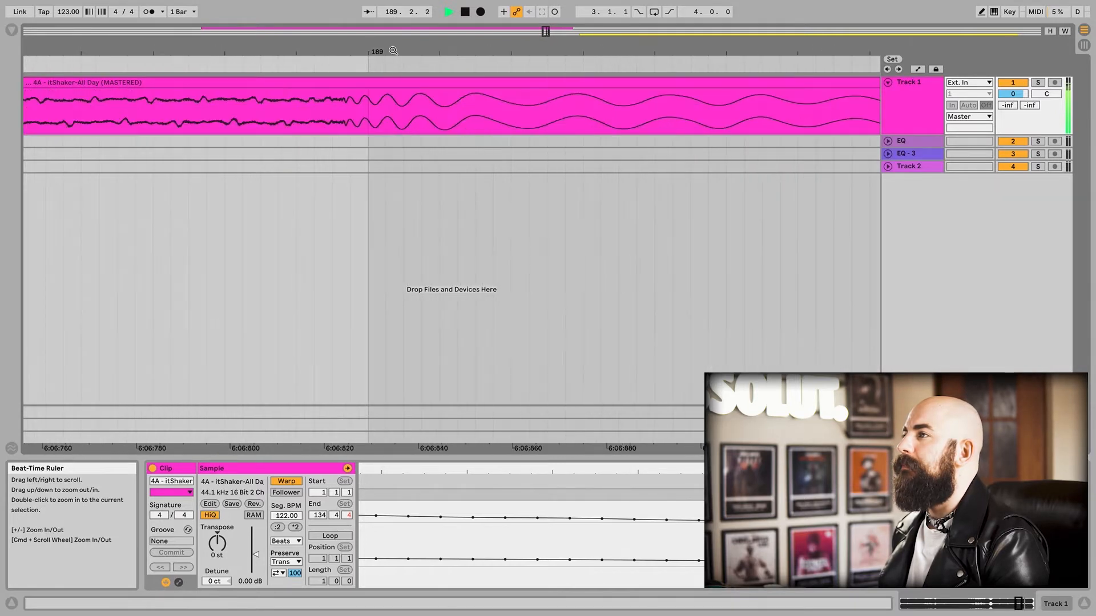
pyautogui.press('space')
# - Split the 4A clip on Track 1 at the start of the kick just before bar 189
pyautogui.click(313, 108)
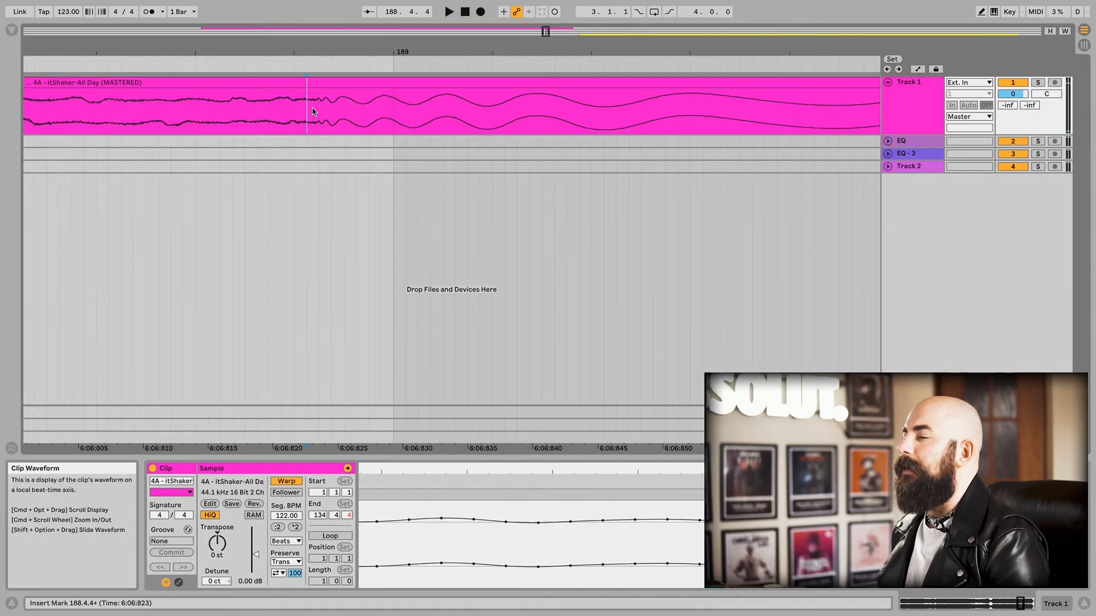
pyautogui.scroll(4, 321, 123)
pyautogui.click(311, 117)
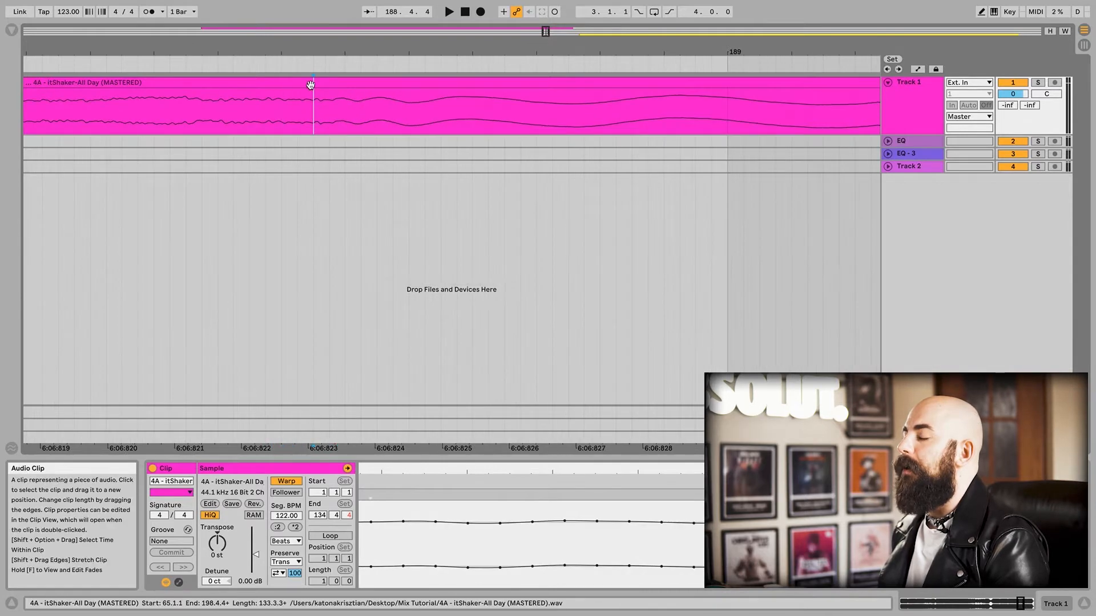
pyautogui.press('super+e')
pyautogui.scroll(-1, 320, 103)
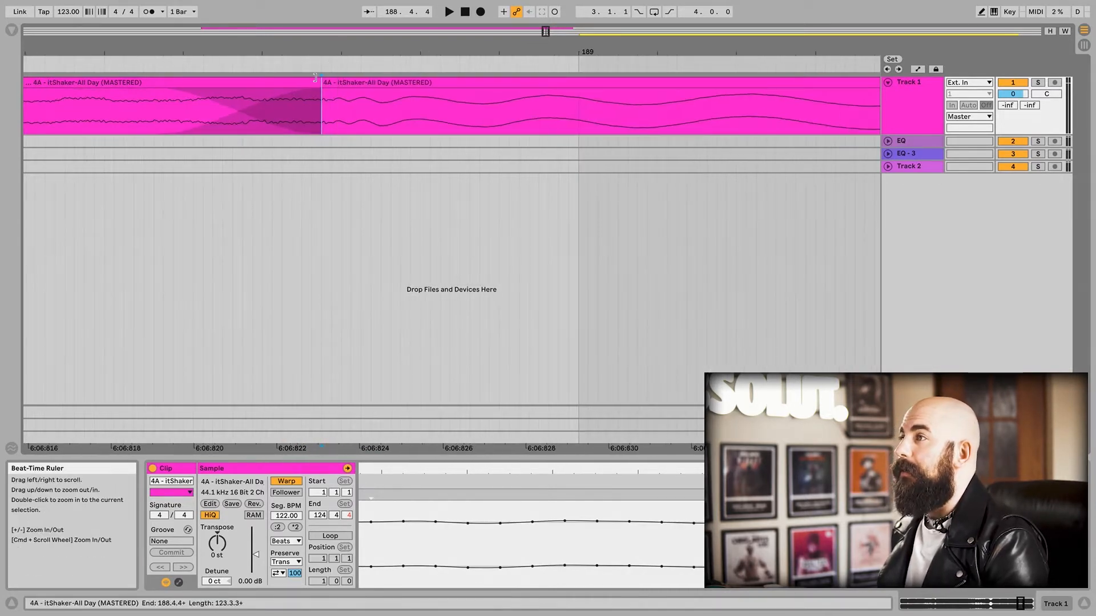
# - Review the Split command and examine the two parts of the 4A clip around bar 189
pyautogui.rightClick(321, 104)
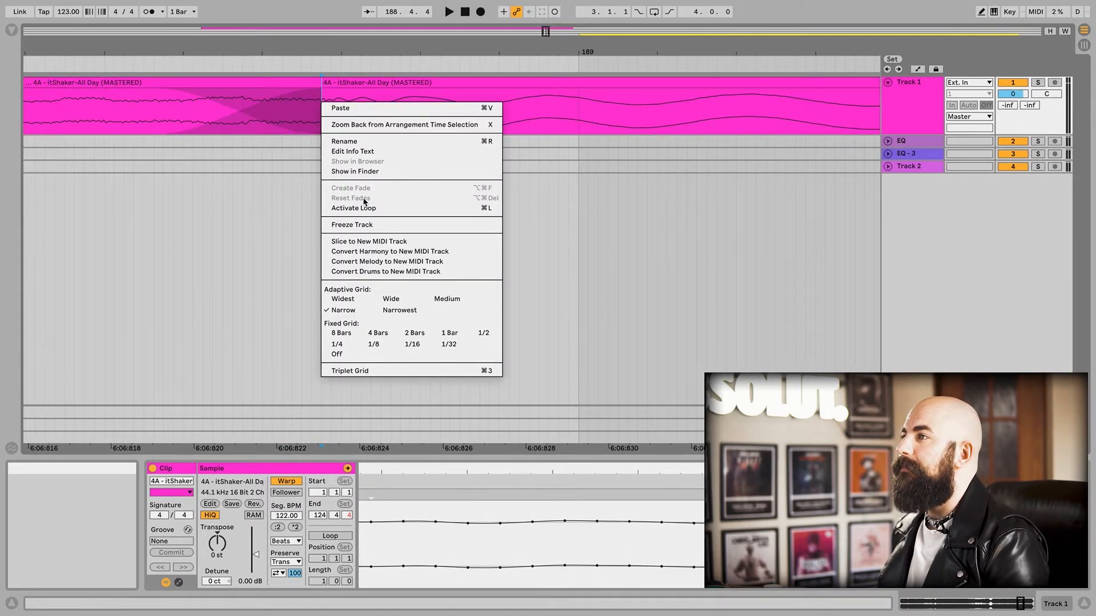
pyautogui.rightClick(540, 114)
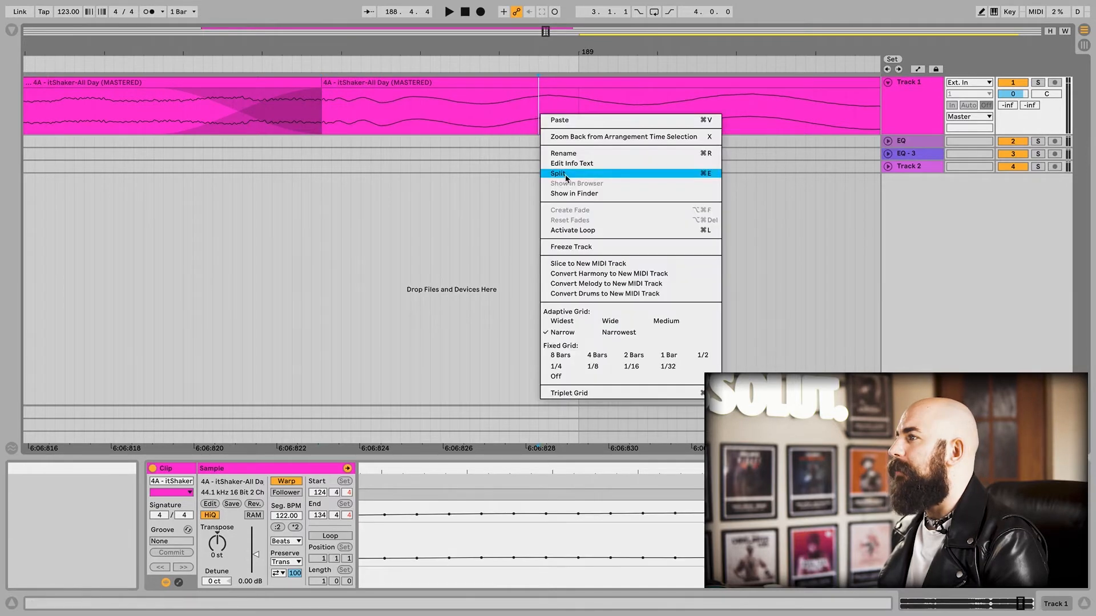
pyautogui.click(394, 109)
pyautogui.click(374, 82)
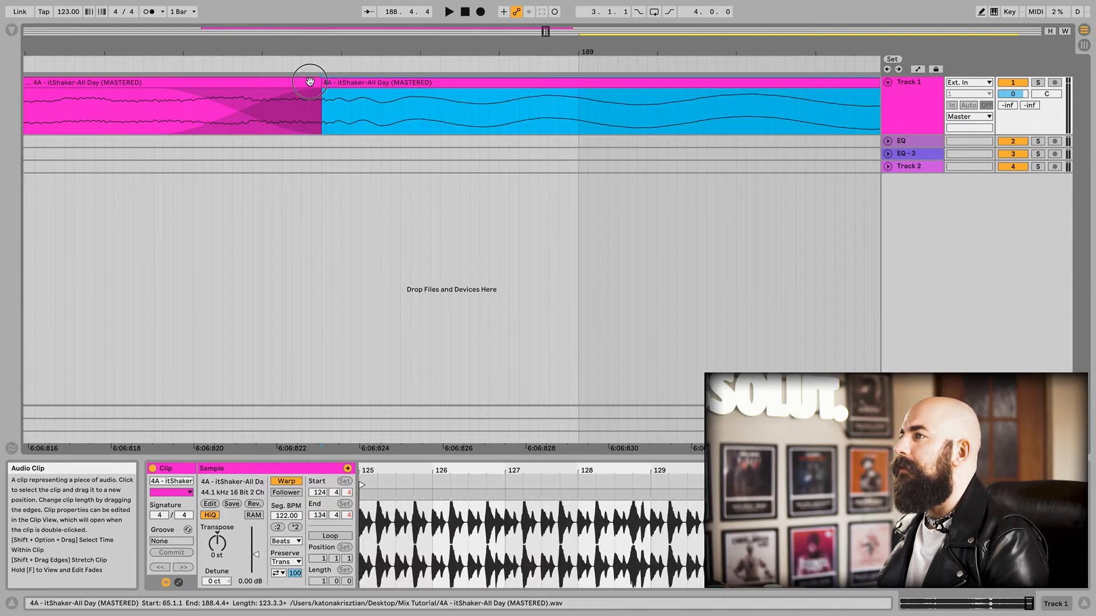
pyautogui.keyDown('shift'); pyautogui.click(309, 82); pyautogui.keyUp('shift')
pyautogui.moveTo(464, 97)
pyautogui.mouseDown()
pyautogui.moveTo(618, 101)
pyautogui.moveTo(604, 96)
pyautogui.mouseUp()
pyautogui.click(604, 98)
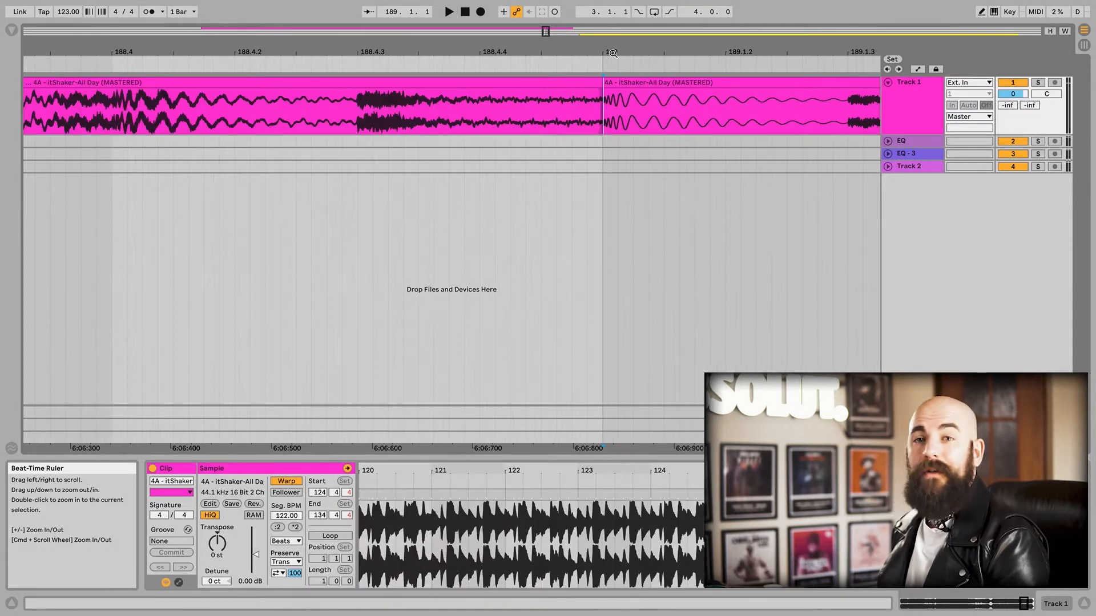
# - Expand Track 2 to show the waveform of the 5A clip
pyautogui.moveTo(612, 53); pyautogui.dragTo(613, 7)
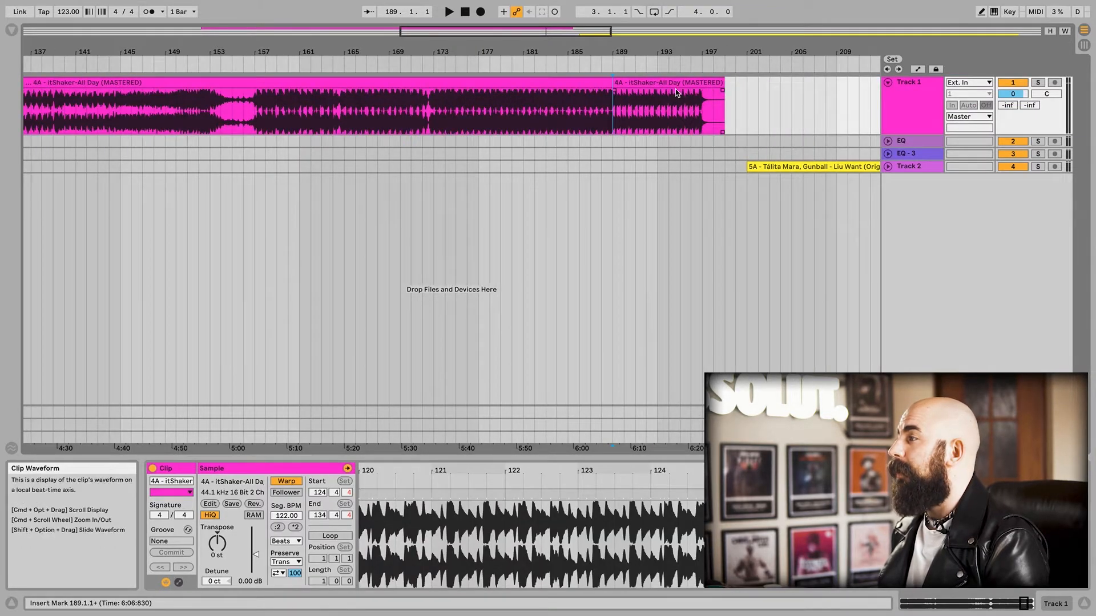
pyautogui.hscroll(3, 679, 94)
pyautogui.click(873, 166)
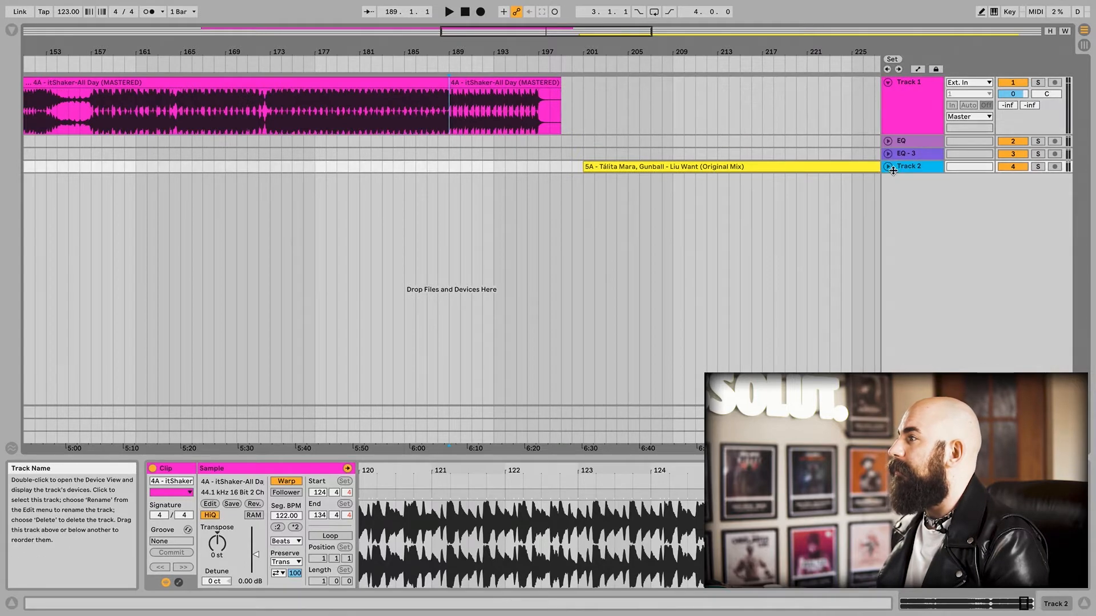
pyautogui.click(888, 166)
# - Play the 5A clip on Track 2 from bar 215 and split it at bar 217, where its first phrase ends
pyautogui.hscroll(5, 759, 177)
pyautogui.click(649, 185)
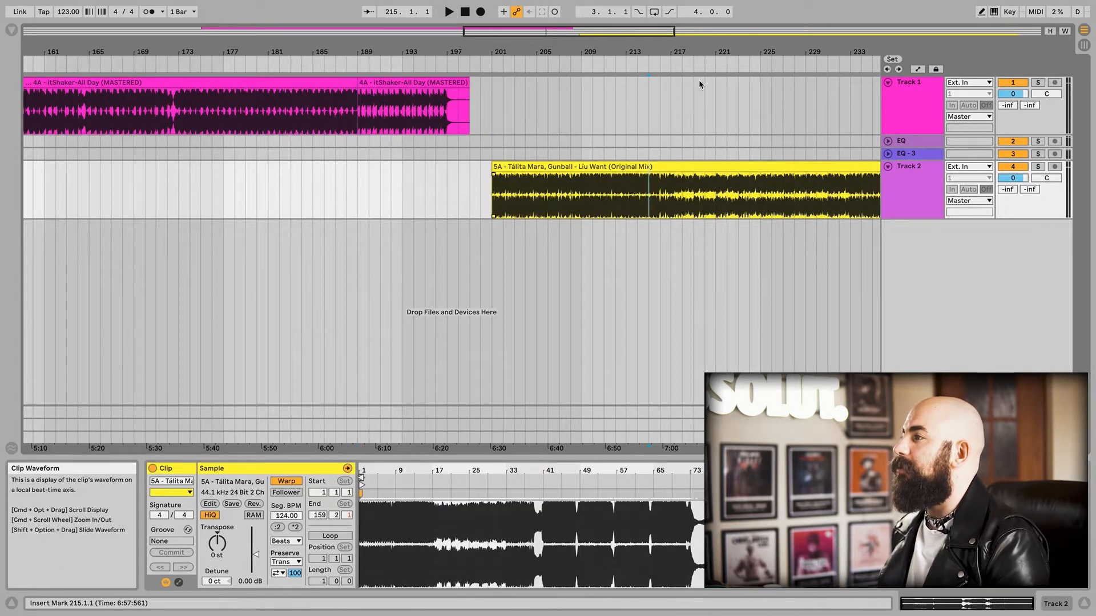
pyautogui.moveTo(675, 52); pyautogui.dragTo(652, 225)
pyautogui.press('space')
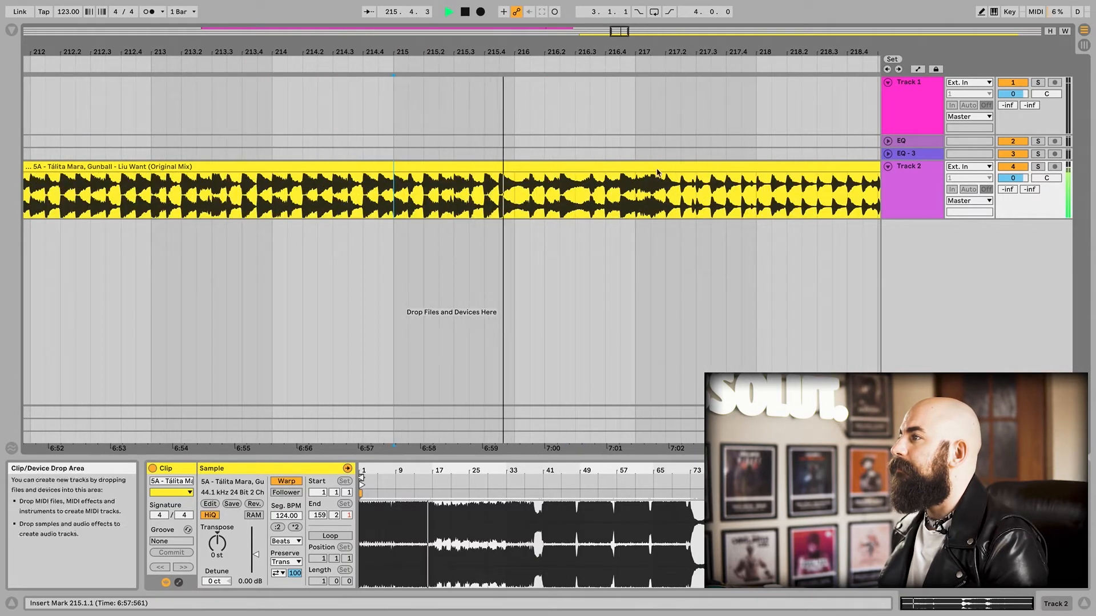
pyautogui.moveTo(678, 52); pyautogui.dragTo(673, 71)
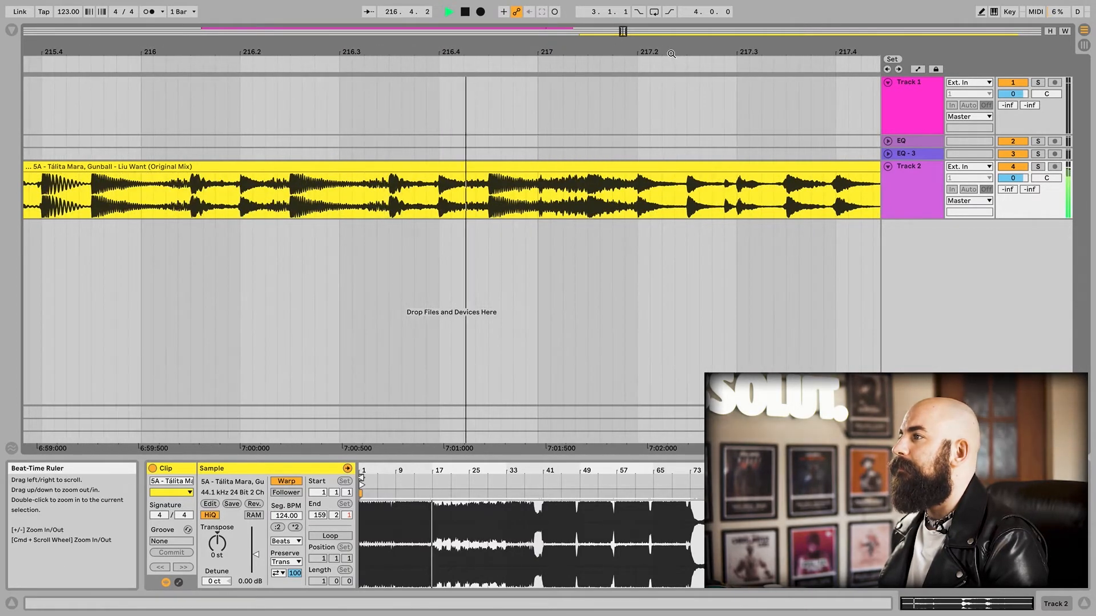
pyautogui.press('space')
pyautogui.click(509, 212)
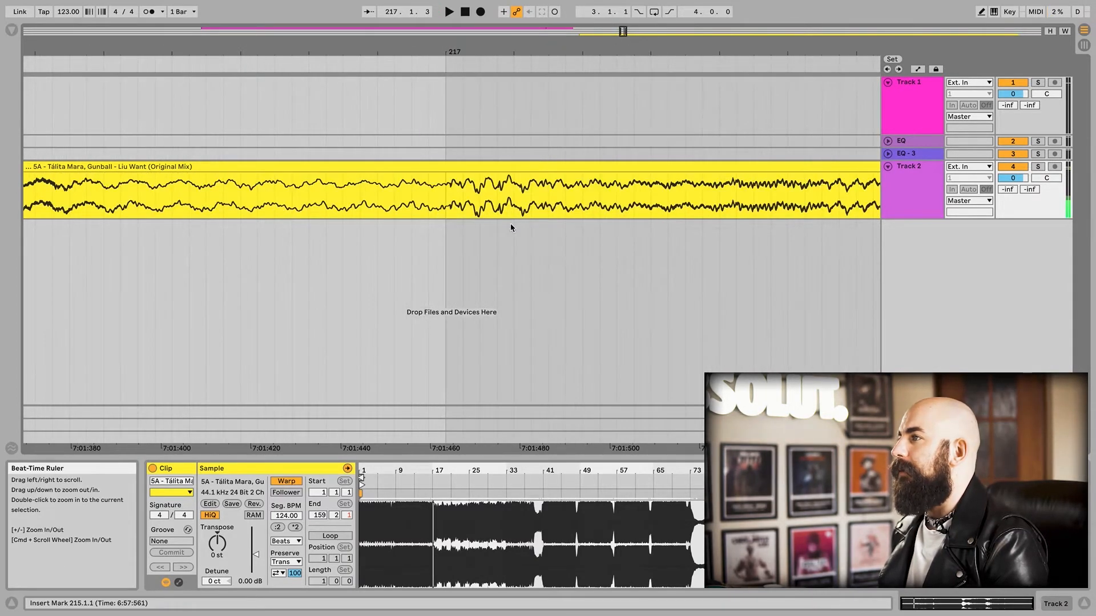
pyautogui.press('super+e')
# - Move both parts of the 5A clip on Track 2 earlier so that their split lines up with the 4A split at bar 189
pyautogui.moveTo(508, 47); pyautogui.dragTo(558, 51)
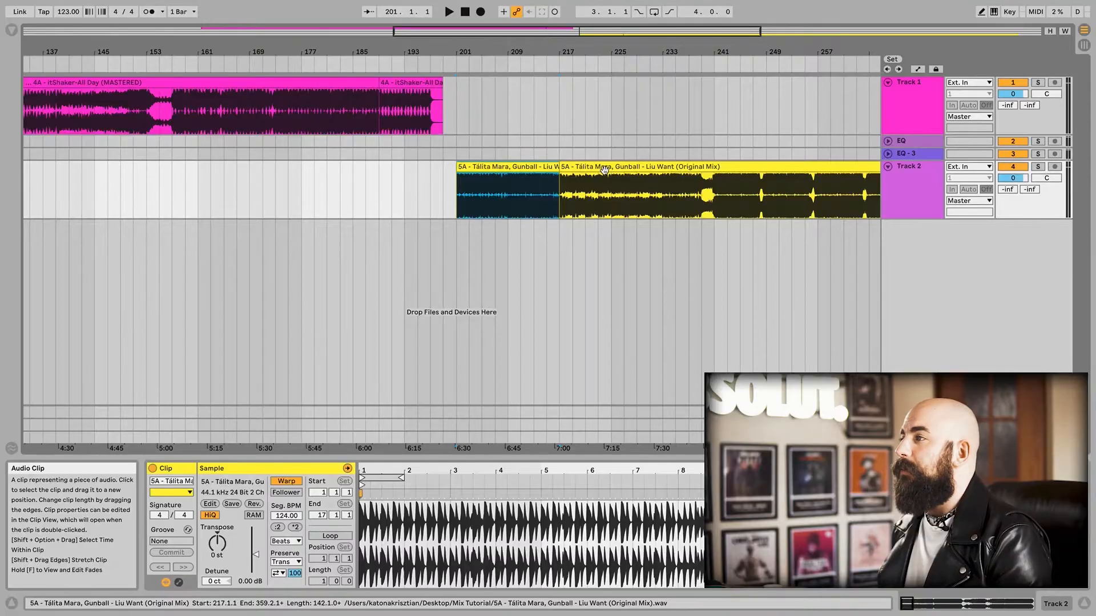
pyautogui.moveTo(542, 166); pyautogui.dragTo(396, 172)
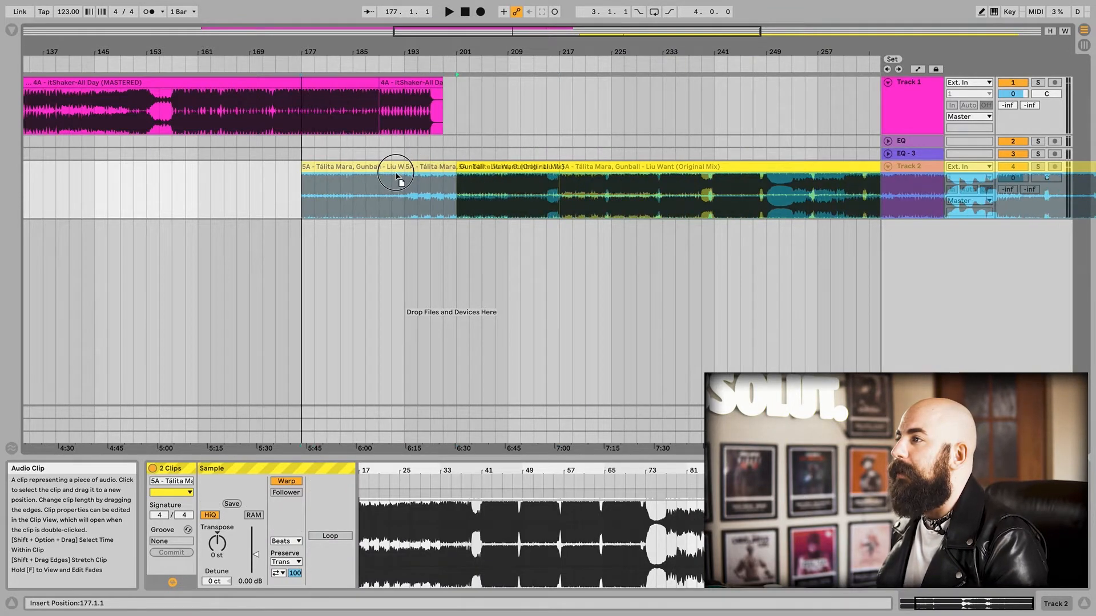
pyautogui.click(467, 200)
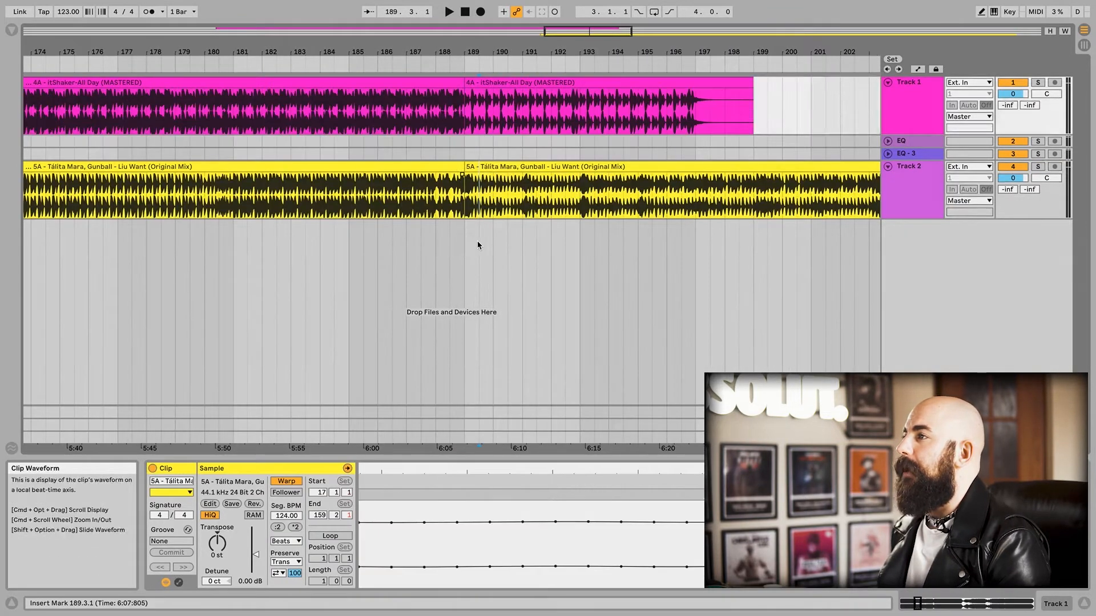
# - Move the end part of the 4A clip, after bar 189, from Track 1 to the EQ track
pyautogui.click(500, 80)
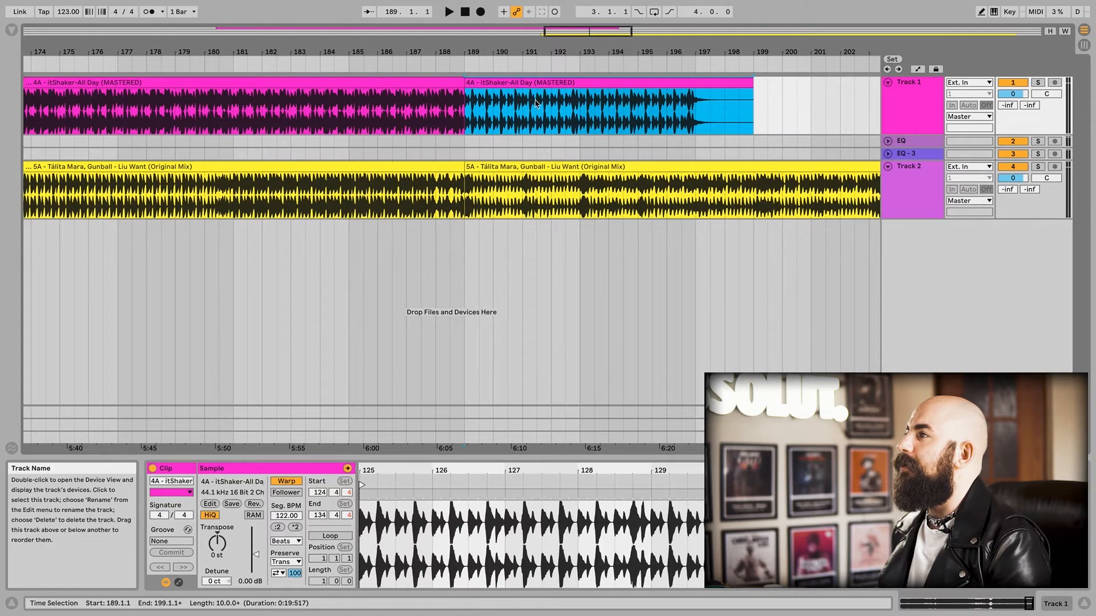
pyautogui.moveTo(473, 51); pyautogui.dragTo(473, 171)
pyautogui.moveTo(452, 83); pyautogui.dragTo(452, 143)
# - Move the first part of the 5A clip, bars 173 to 189, from Track 2 to the EQ track and expand all tracks
pyautogui.click(257, 167)
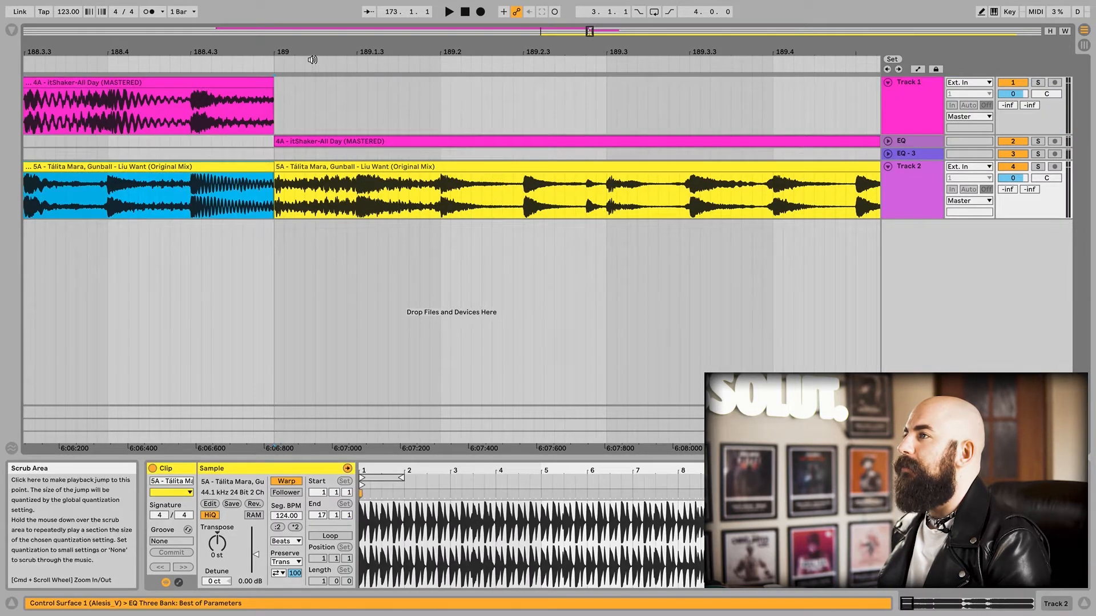
pyautogui.moveTo(304, 51); pyautogui.dragTo(570, 10)
pyautogui.moveTo(547, 169); pyautogui.dragTo(546, 144)
pyautogui.moveTo(560, 51); pyautogui.dragTo(560, 12)
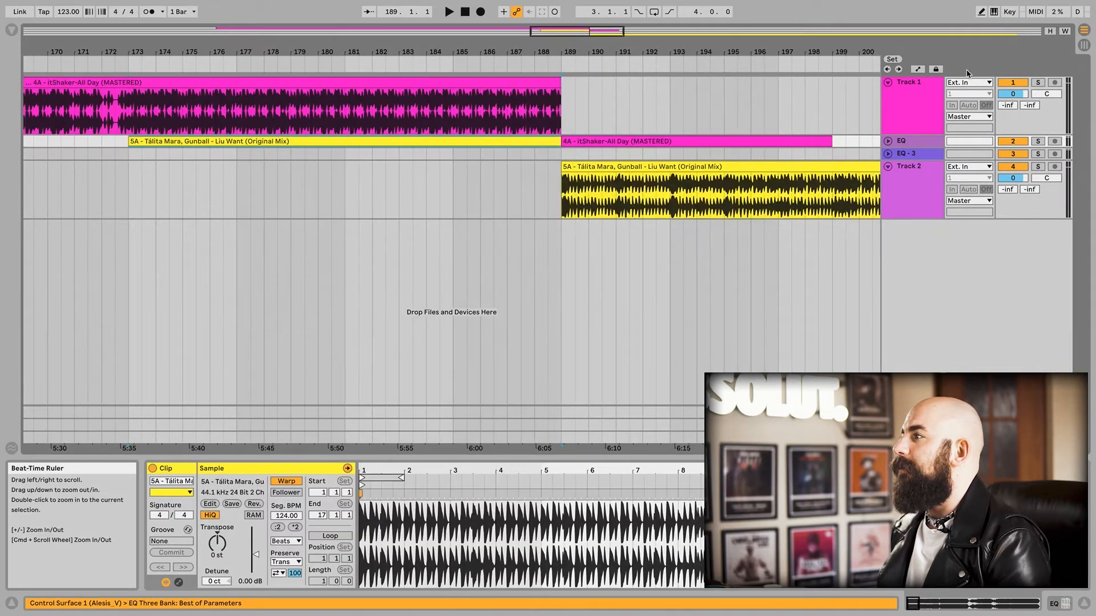
pyautogui.keyDown('alt'); pyautogui.click(887, 153); pyautogui.keyUp('alt')
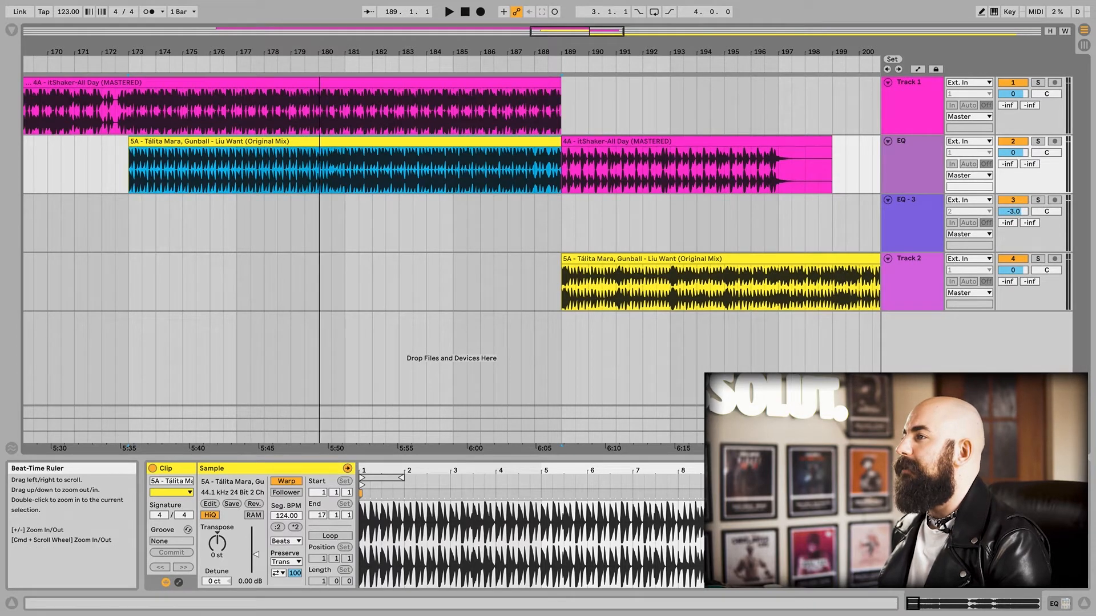
# - With the EQ track soloed, split the 5A intro at the kick just before bar 181 and move its first half to EQ - 3
pyautogui.moveTo(322, 54); pyautogui.dragTo(323, 50)
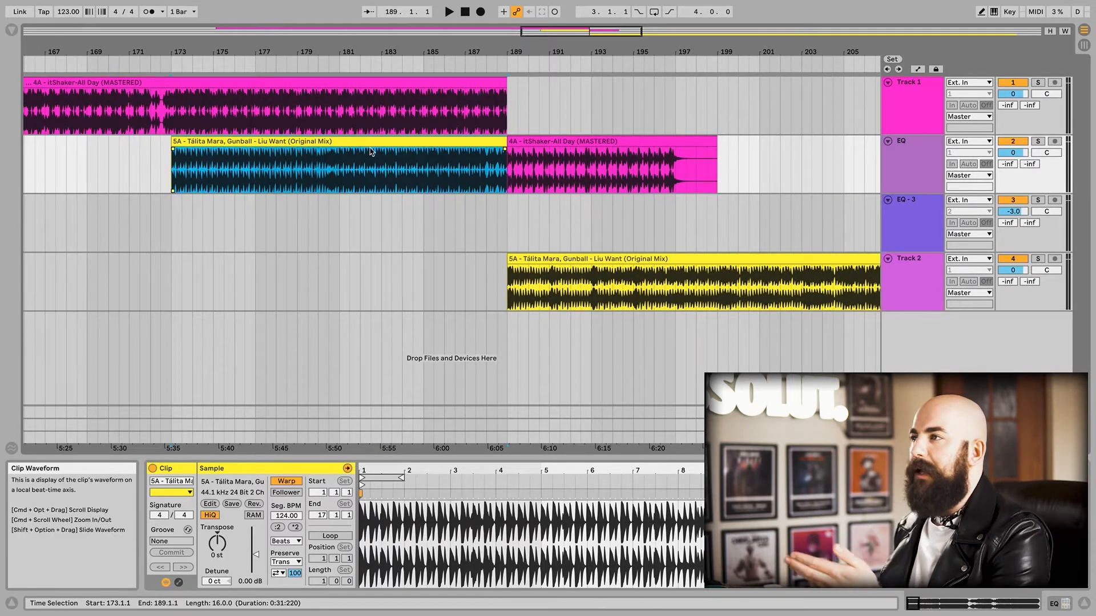
pyautogui.moveTo(354, 55); pyautogui.dragTo(354, 112)
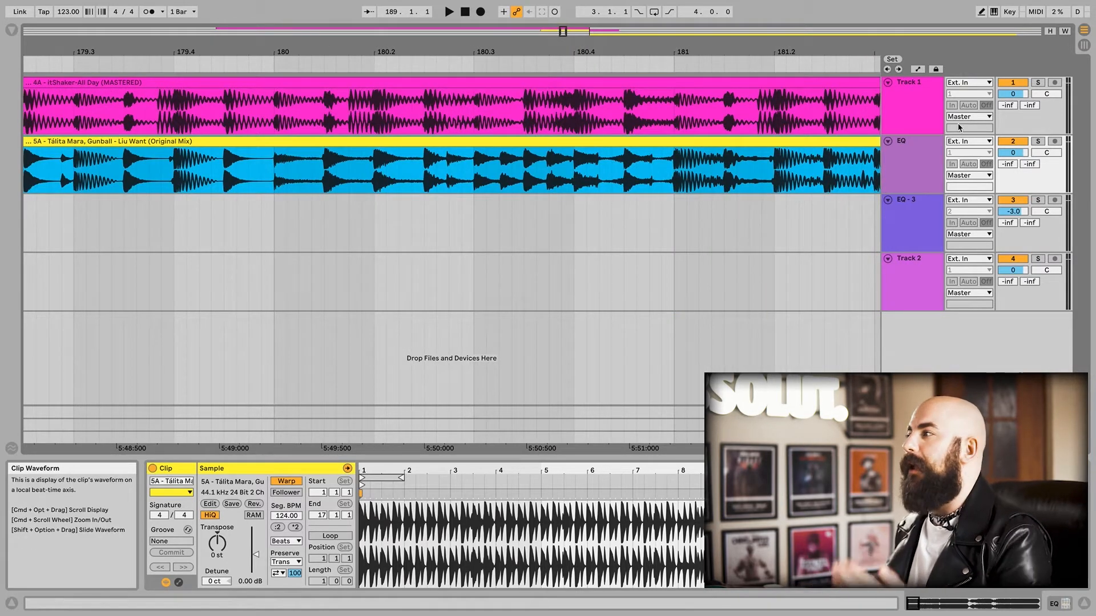
pyautogui.click(1037, 141)
pyautogui.click(906, 204)
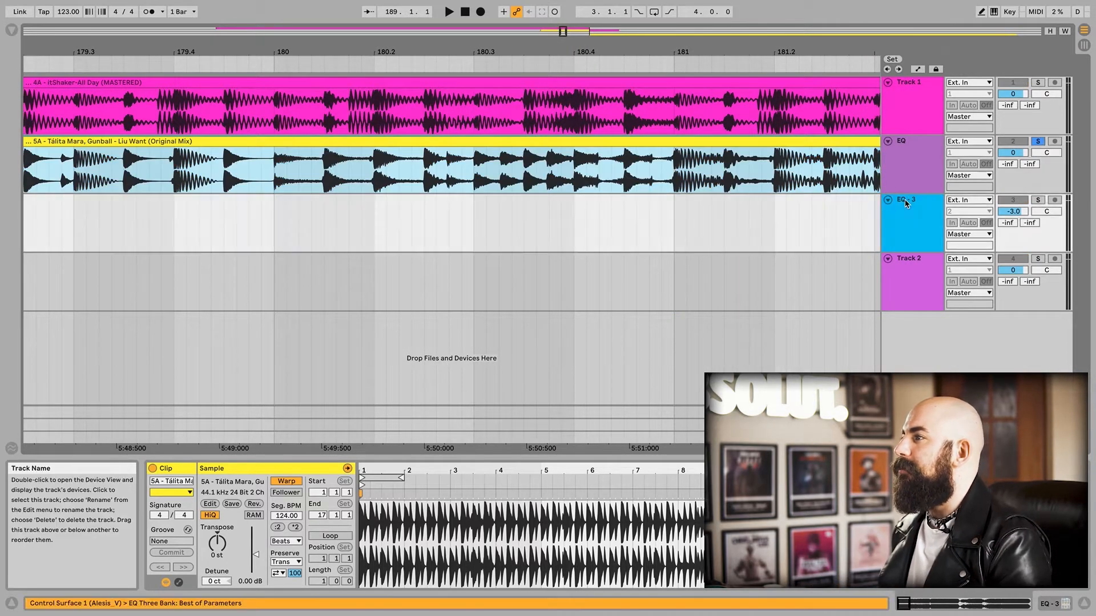
pyautogui.click(642, 168)
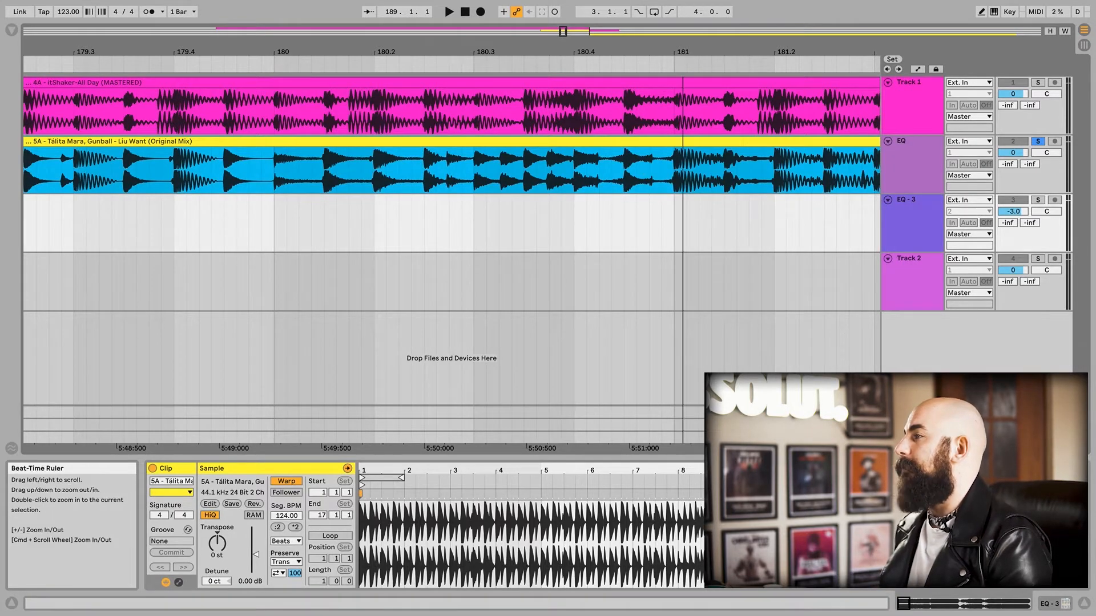
pyautogui.moveTo(683, 52); pyautogui.dragTo(588, 80)
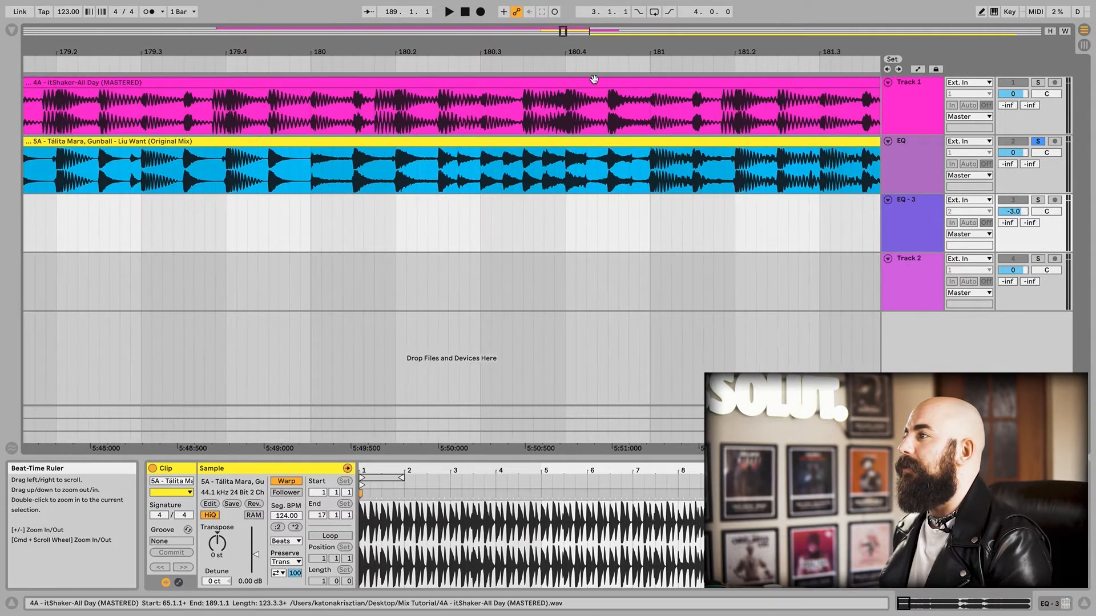
pyautogui.click(572, 166)
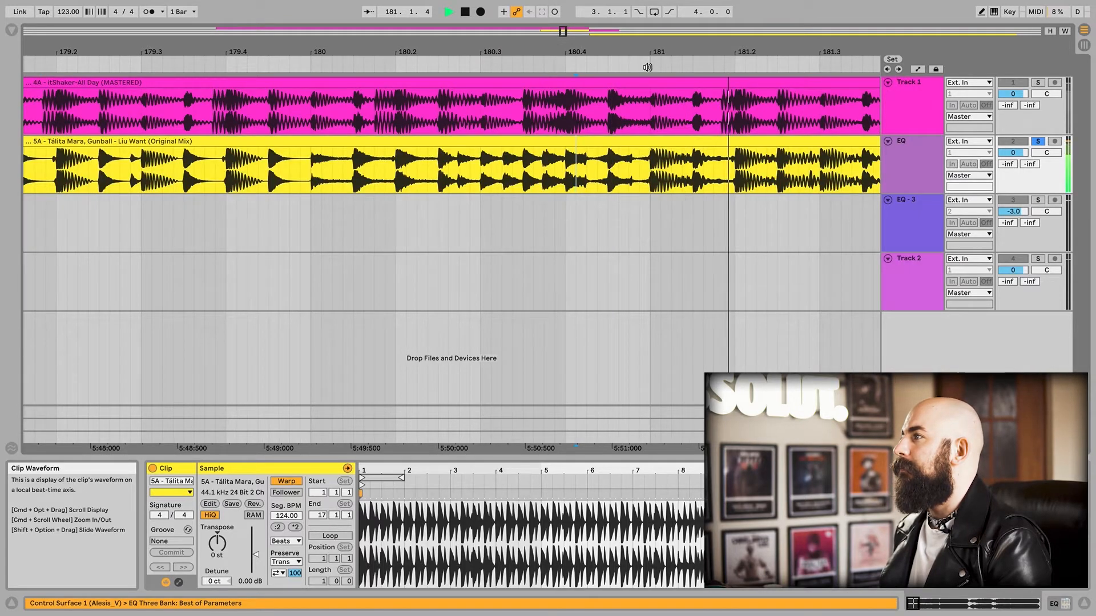
pyautogui.moveTo(648, 52); pyautogui.dragTo(648, 74)
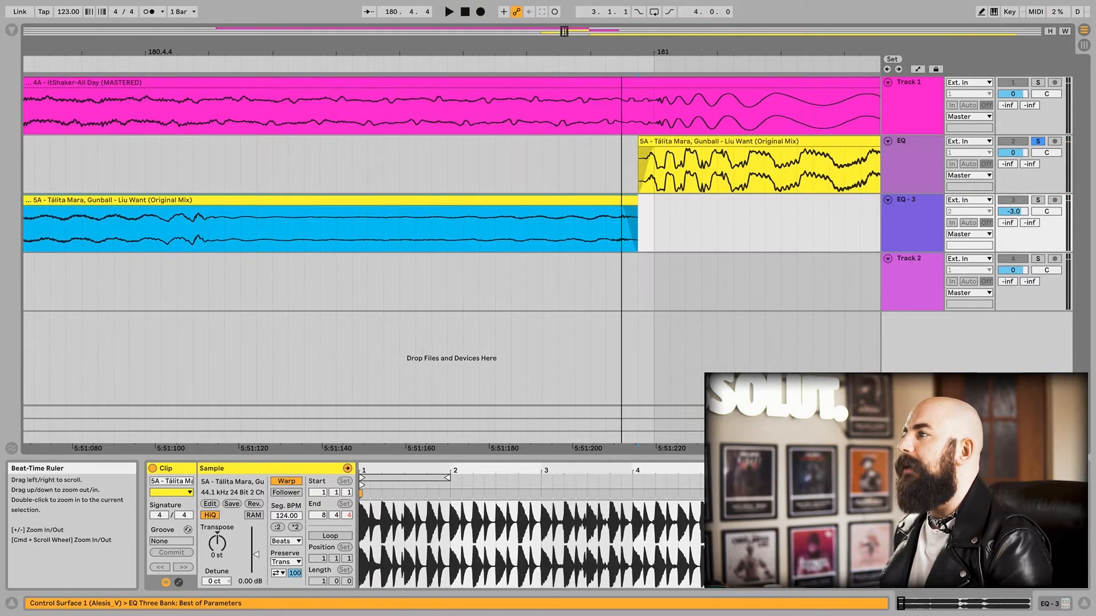
# - Play the 5A intro from bar 179 towards the split at bar 181 with EQ and EQ - 3 soloed, and clear both solos
pyautogui.moveTo(621, 57); pyautogui.dragTo(621, 32)
pyautogui.click(1038, 200)
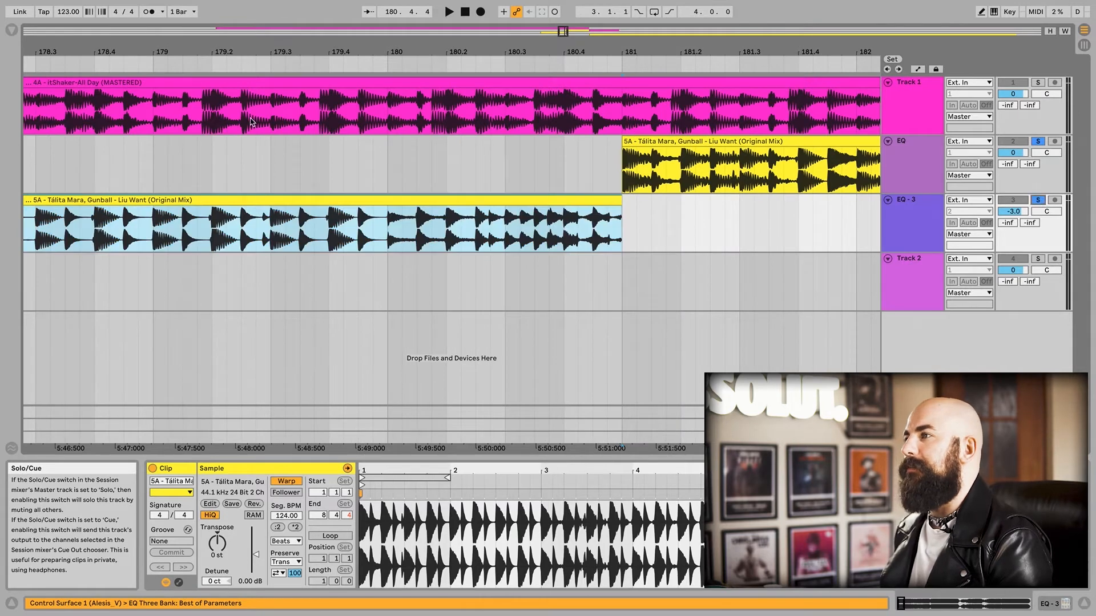
pyautogui.click(197, 178)
pyautogui.press('space')
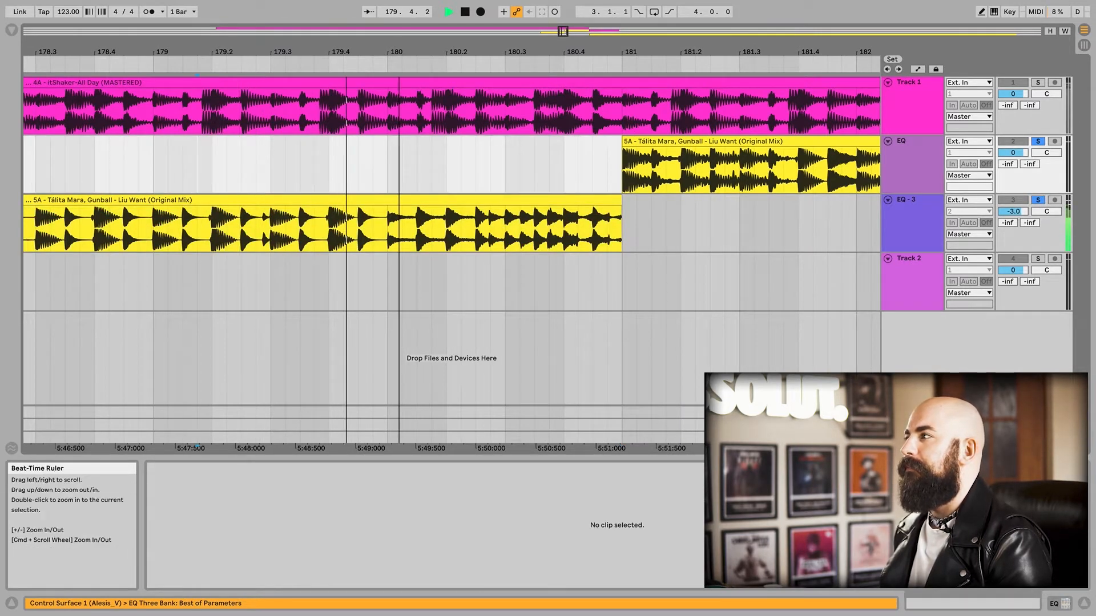
pyautogui.moveTo(399, 51); pyautogui.dragTo(399, 33)
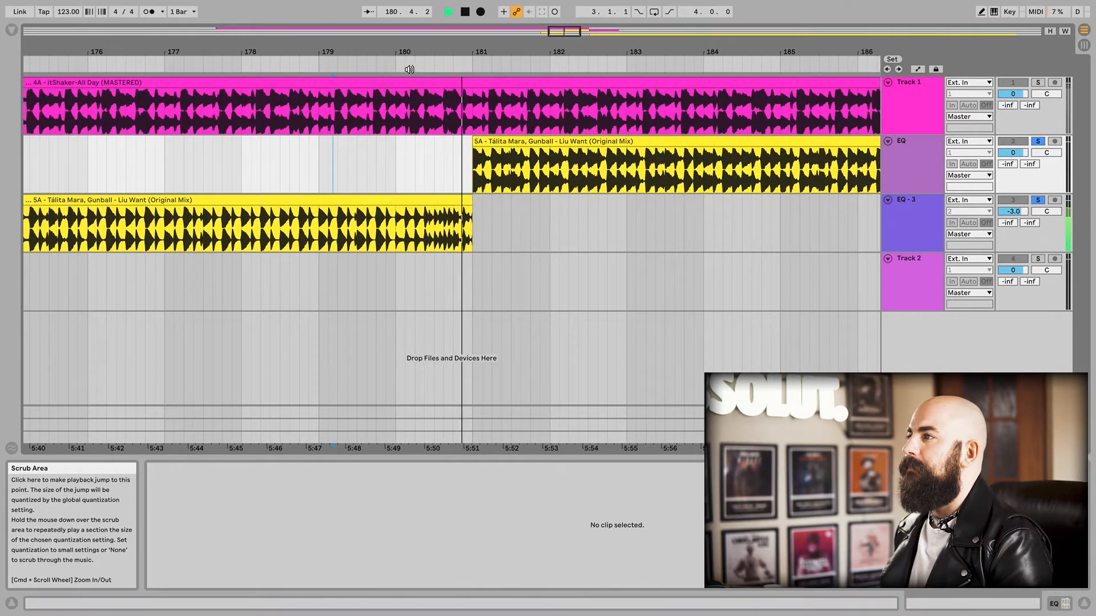
pyautogui.press('space')
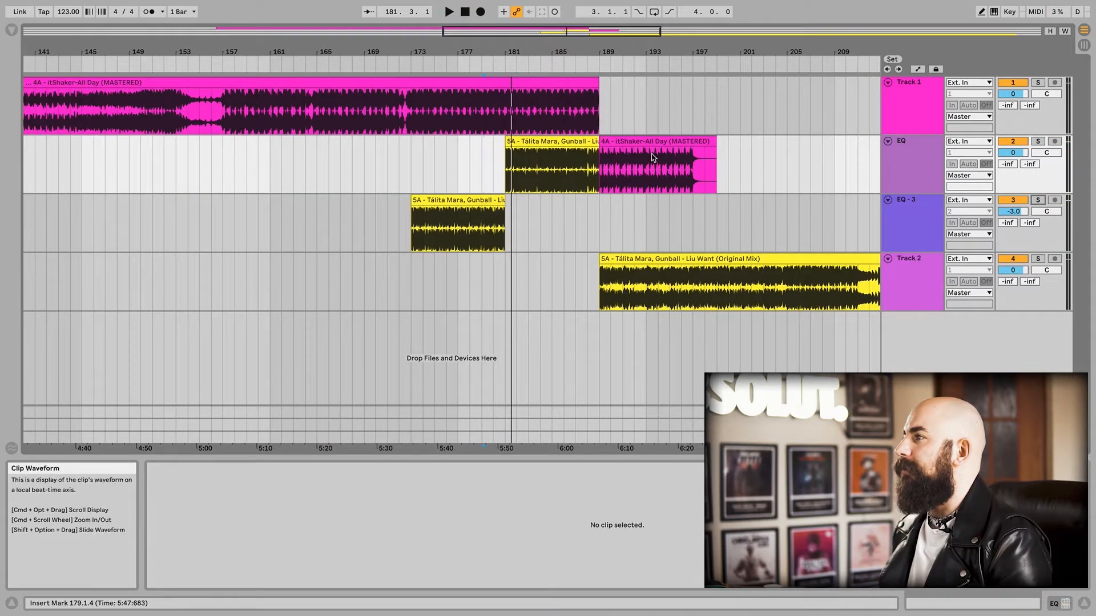
# - Split the 4A clip on the EQ track at bar 197, where its beat ends
pyautogui.moveTo(709, 51); pyautogui.dragTo(703, 47)
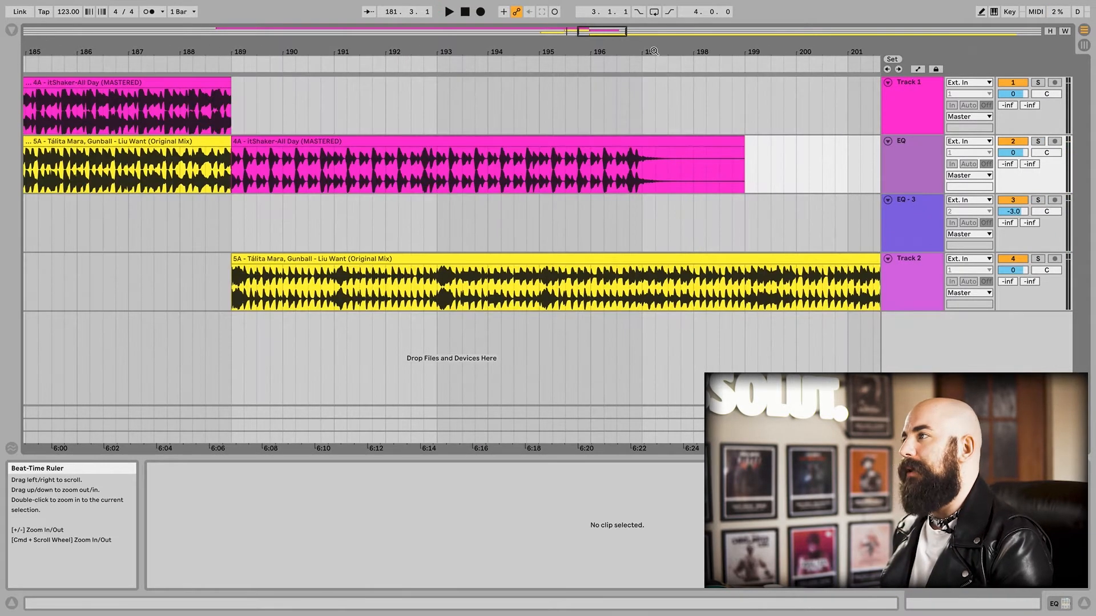
pyautogui.click(543, 139)
pyautogui.moveTo(600, 49); pyautogui.dragTo(600, 70)
pyautogui.click(472, 175)
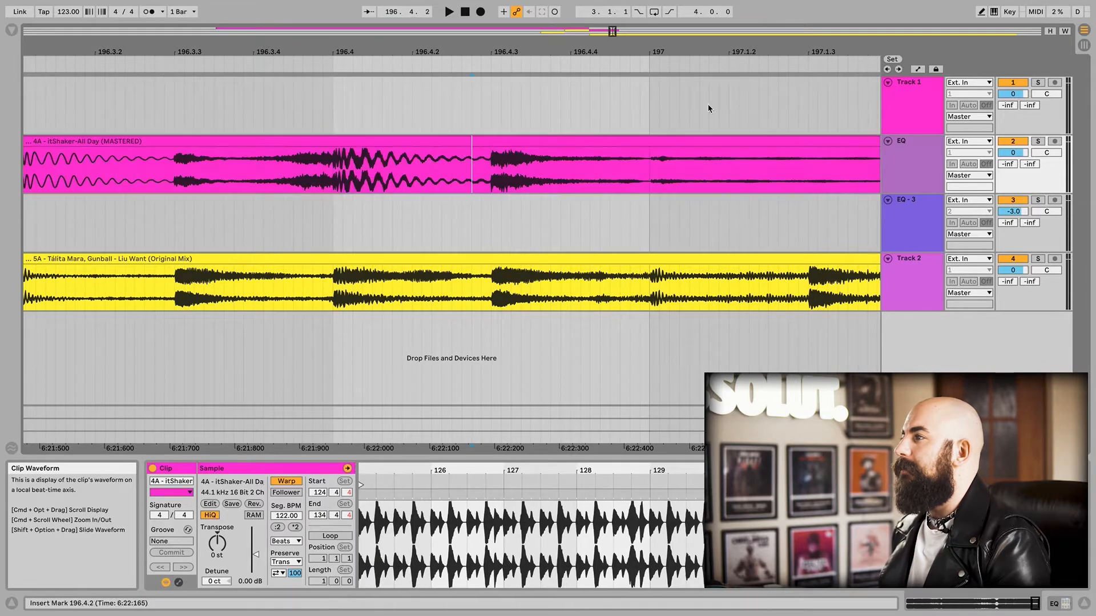
pyautogui.moveTo(675, 54); pyautogui.dragTo(675, 80)
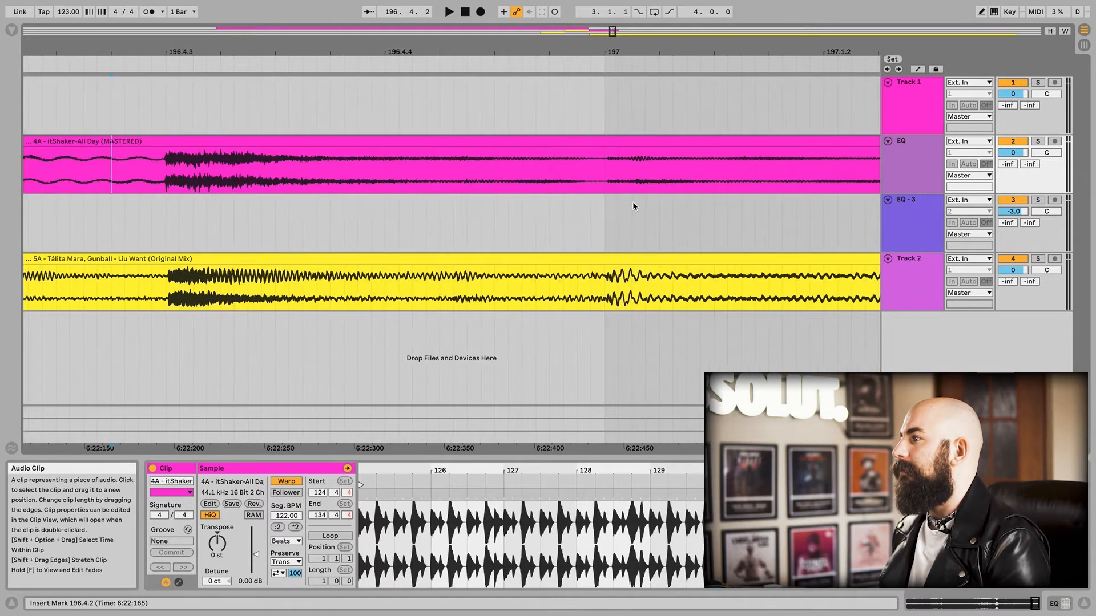
pyautogui.click(607, 170)
pyautogui.press('space')
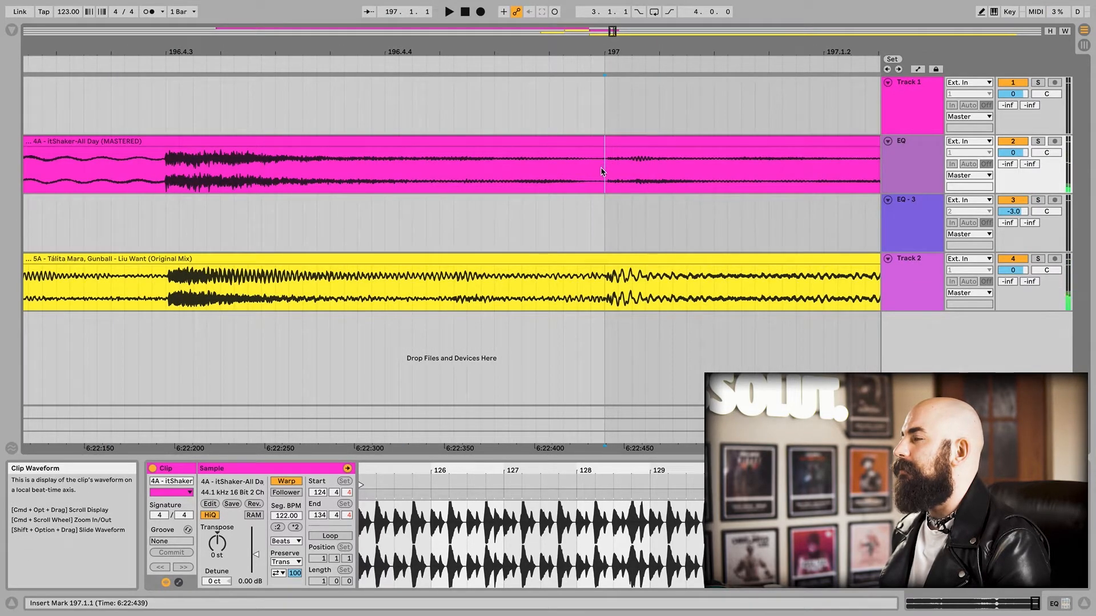
pyautogui.press('super+e')
# - Extend the 4A outro on the EQ track with repeats of its eight-bar phrase so that it runs to bar 215
pyautogui.moveTo(601, 52); pyautogui.dragTo(587, 85)
pyautogui.hscroll(4, 604, 113)
pyautogui.click(561, 97)
pyautogui.press('space')
pyautogui.moveTo(613, 49); pyautogui.dragTo(513, 38)
pyautogui.press('space')
pyautogui.click(573, 179)
pyautogui.press('super+e')
pyautogui.hscroll(10, 516, 141)
pyautogui.hscroll(2, 508, 140)
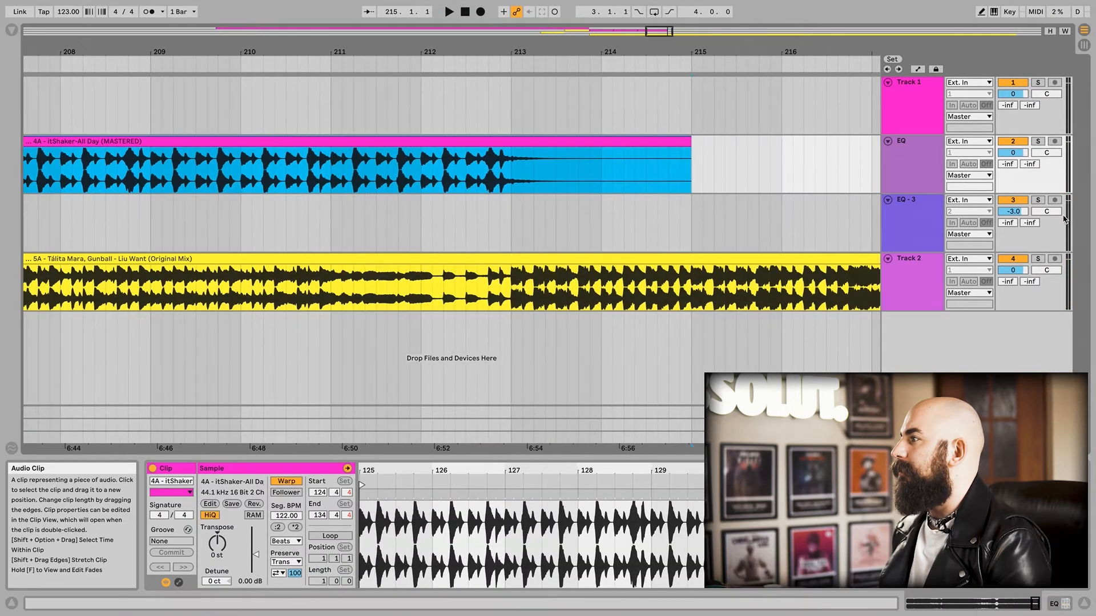
# - Solo Track 2, play its break from bar 211, and split the 4A clip on the EQ track at bar 211
pyautogui.click(1038, 258)
pyautogui.click(337, 238)
pyautogui.press('space')
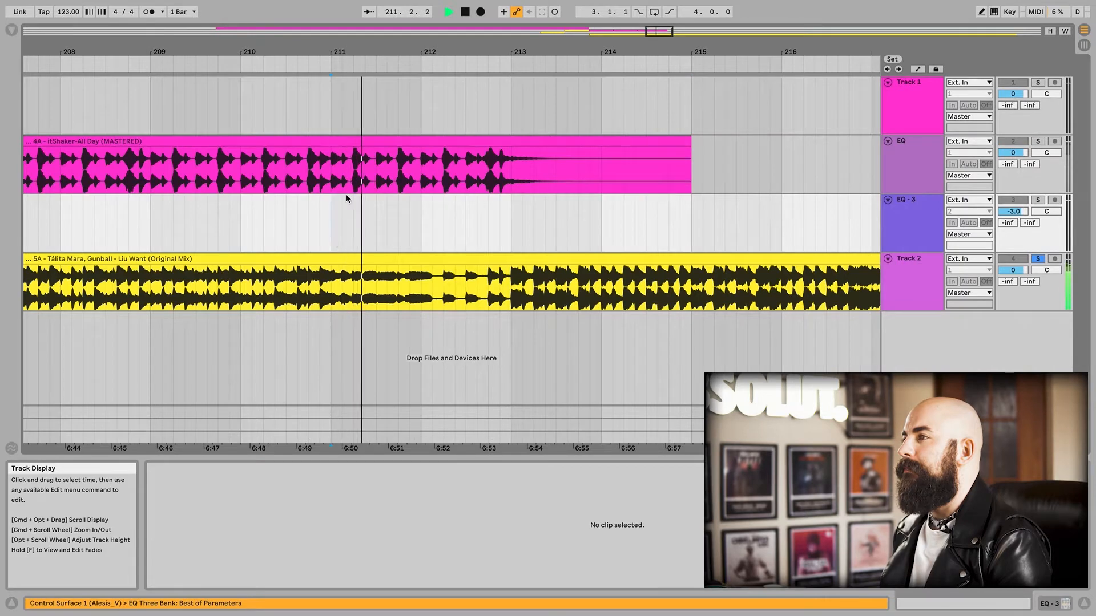
pyautogui.moveTo(327, 51); pyautogui.dragTo(327, 85)
pyautogui.press('space')
pyautogui.click(468, 170)
pyautogui.press('super+e')
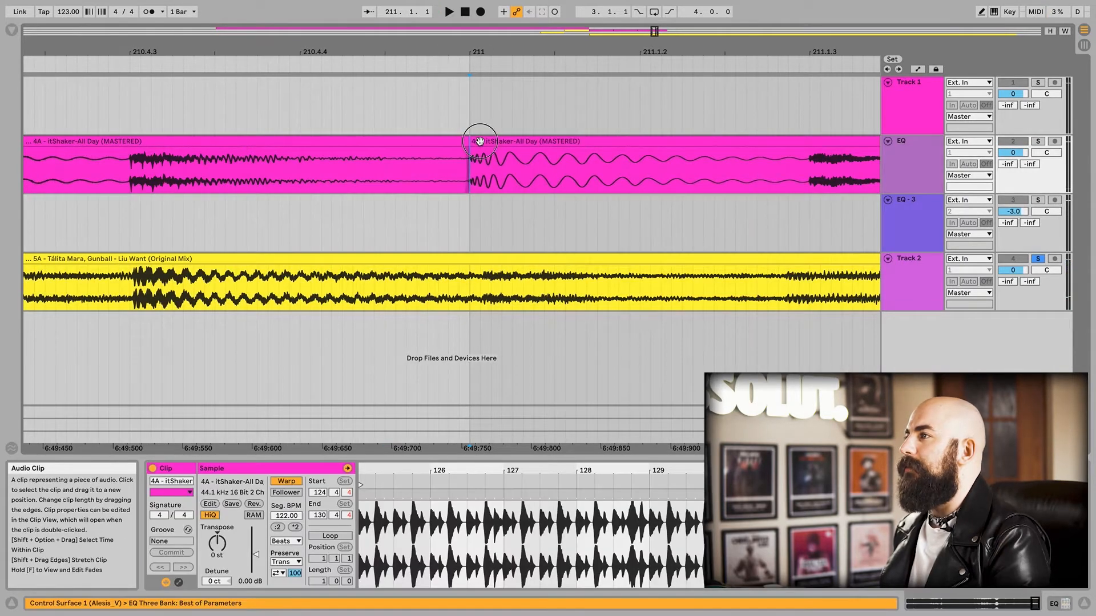
# - Delete the part of the 4A clip after bar 211 on the EQ track
pyautogui.click(477, 141)
pyautogui.press('space')
pyautogui.press('Delete')
pyautogui.press('space')
# - Try a long fade-out across the last 4A clip on the EQ track, from bar 205 to bar 211
pyautogui.moveTo(461, 52); pyautogui.dragTo(473, 20)
pyautogui.moveTo(635, 51)
pyautogui.mouseDown()
pyautogui.moveTo(634, 17)
pyautogui.moveTo(634, 31)
pyautogui.mouseUp()
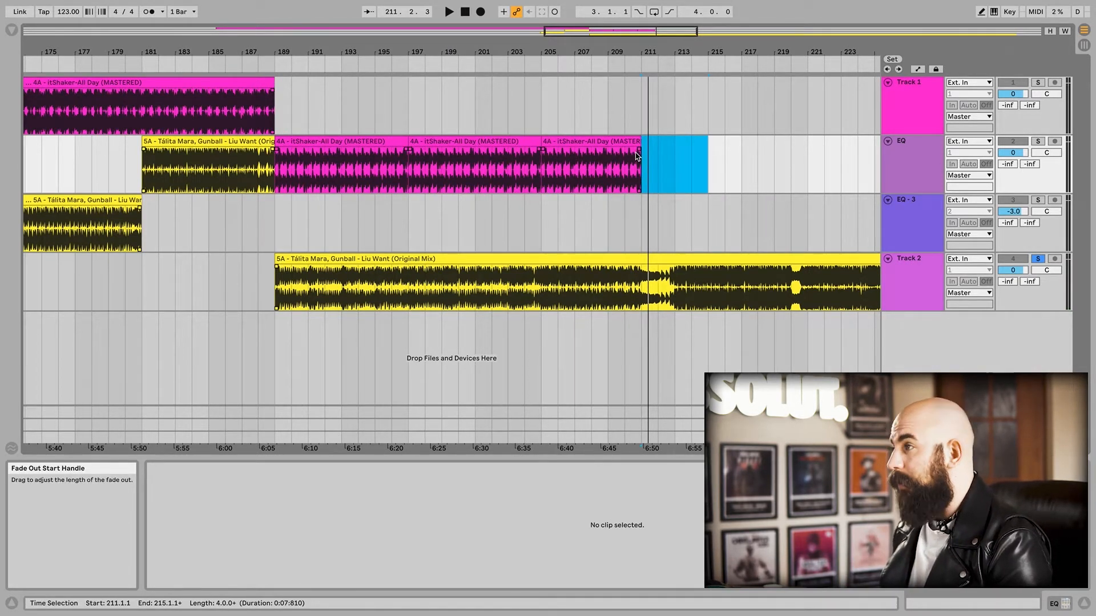
pyautogui.moveTo(638, 151); pyautogui.dragTo(619, 152)
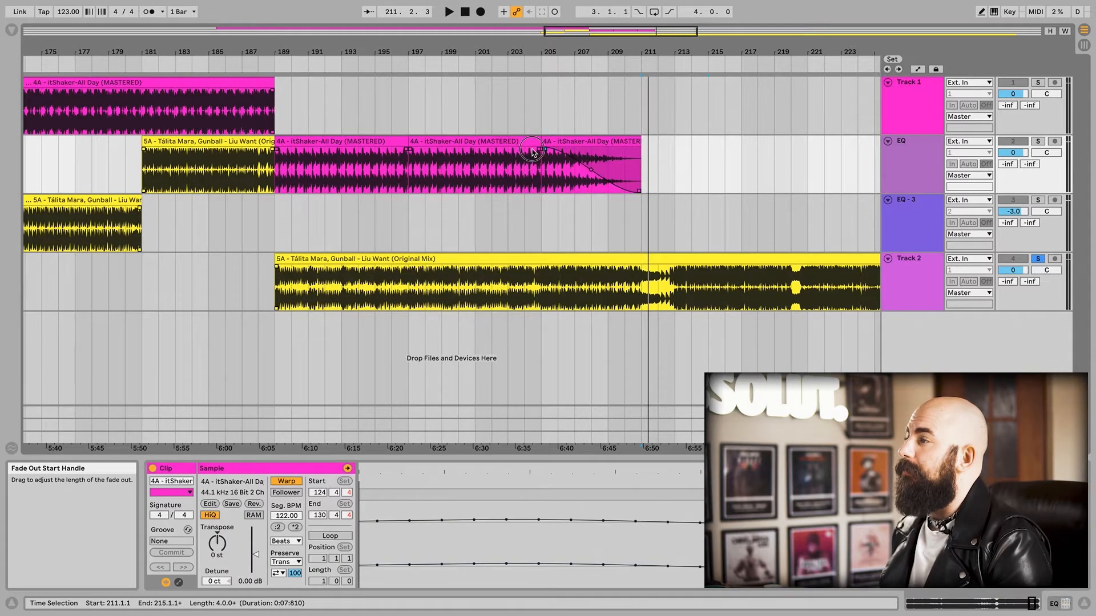
pyautogui.moveTo(552, 152); pyautogui.dragTo(678, 149)
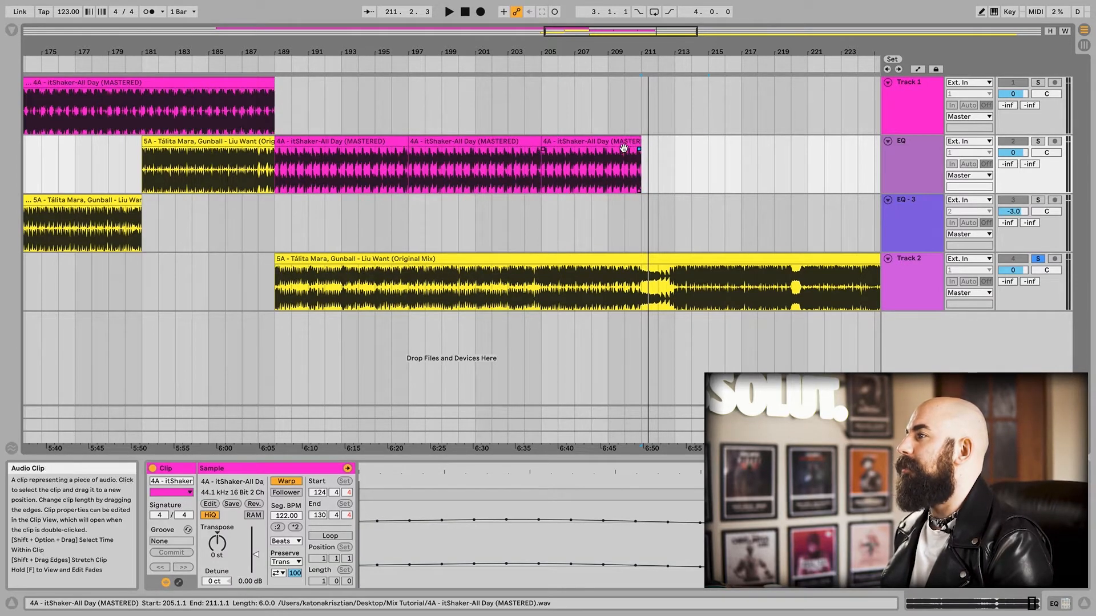
# - Move the last 4A clip, bars 205 to 211, from the EQ track to EQ - 3 and turn off the solo on Track 2
pyautogui.click(575, 139)
pyautogui.hscroll(-2, 625, 141)
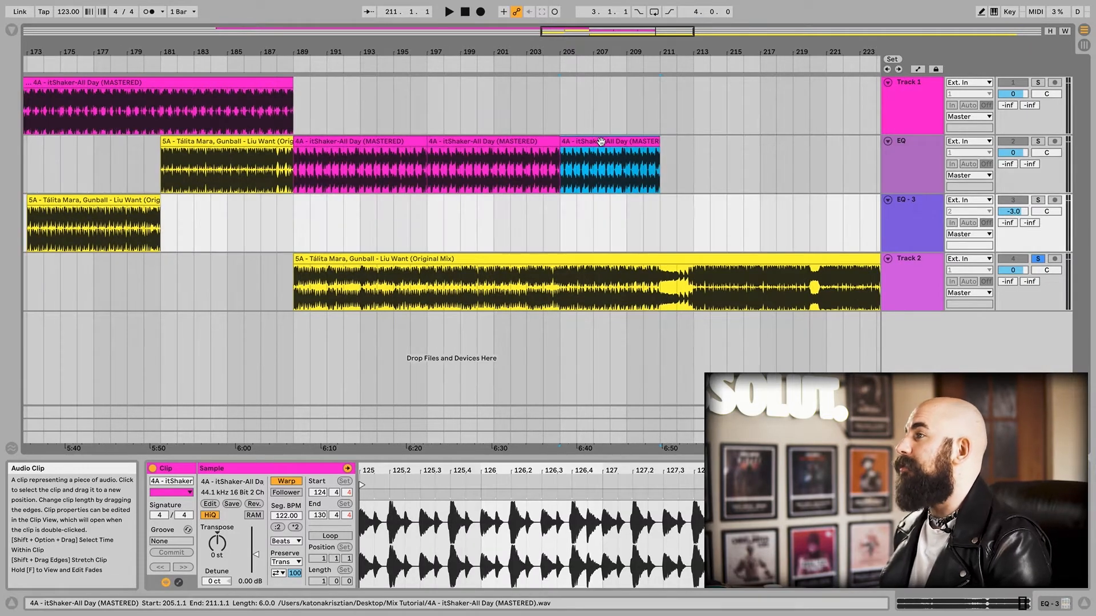
pyautogui.moveTo(601, 141); pyautogui.dragTo(606, 214)
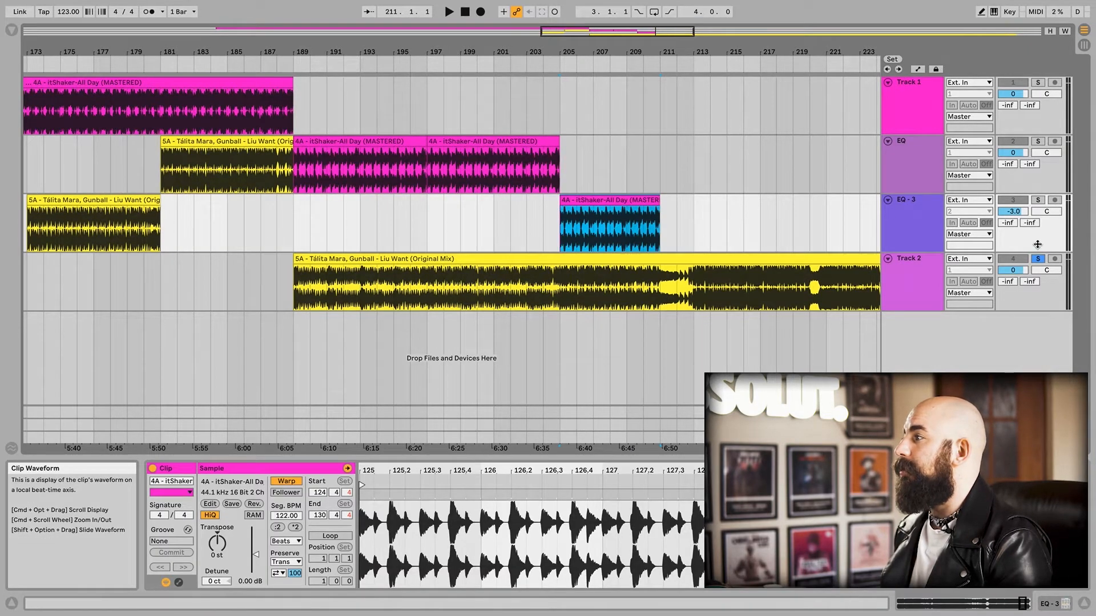
pyautogui.hscroll(-10, 499, 128)
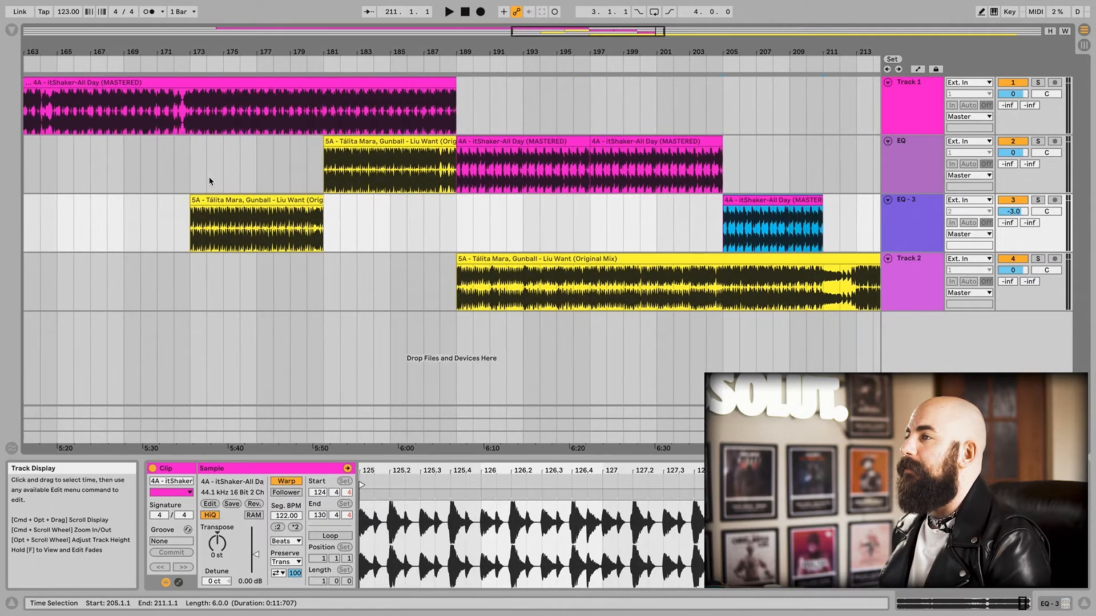
# - Add a fade-in across the full length of the 5A clip on EQ - 3, bars 173 to 181
pyautogui.click(206, 201)
pyautogui.moveTo(191, 210); pyautogui.dragTo(325, 210)
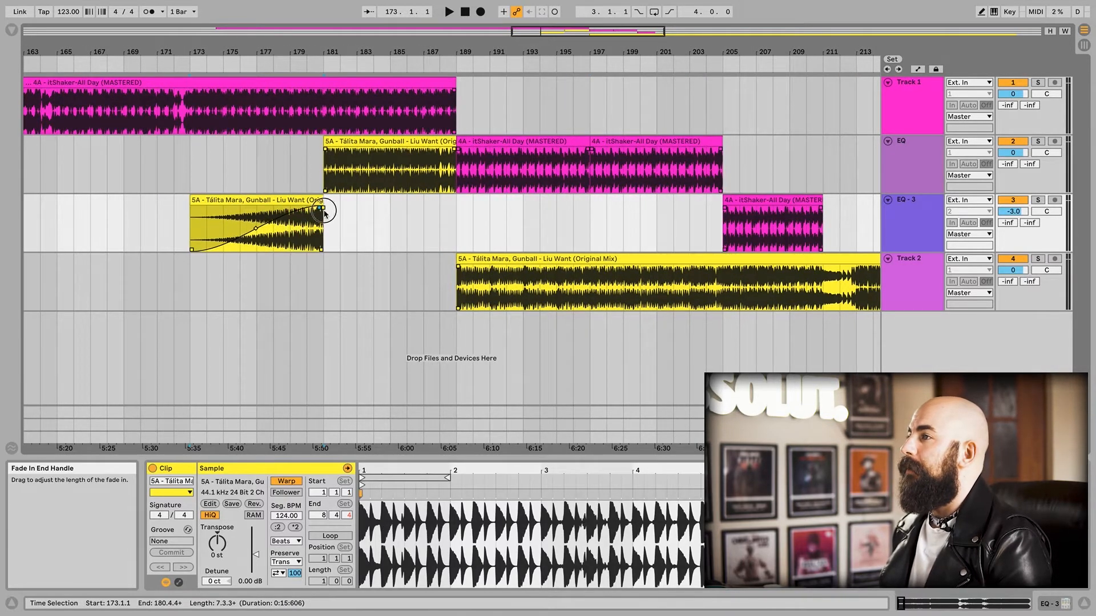
# - Play the transition from about bar 172, jump ahead to bar 204, and listen through the handover to Track 2 past bar 211
pyautogui.click(171, 156)
pyautogui.press('space')
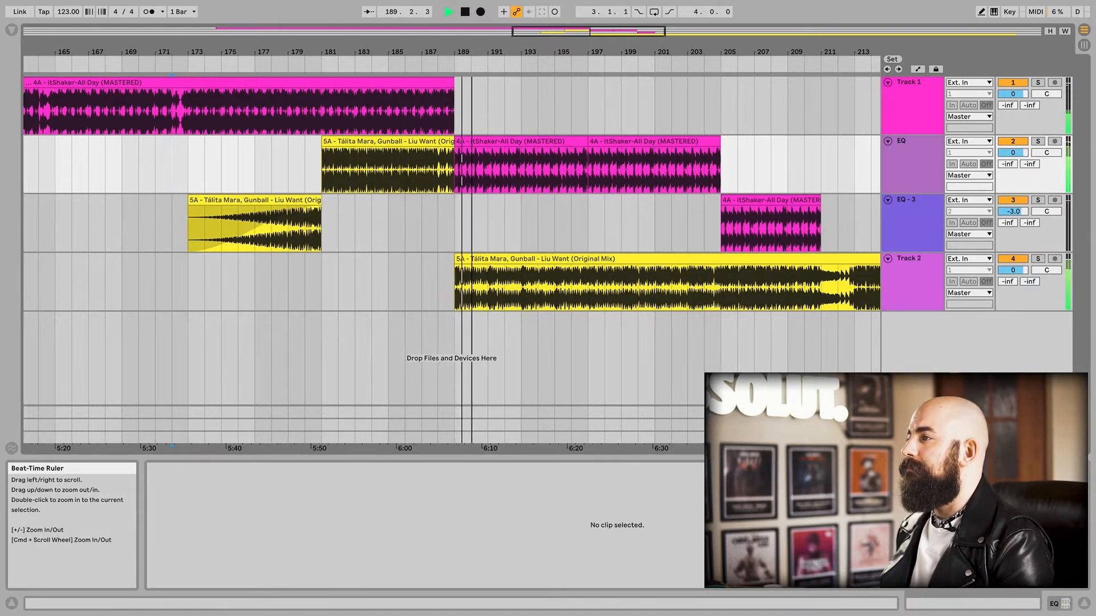
pyautogui.moveTo(473, 52); pyautogui.dragTo(429, 52)
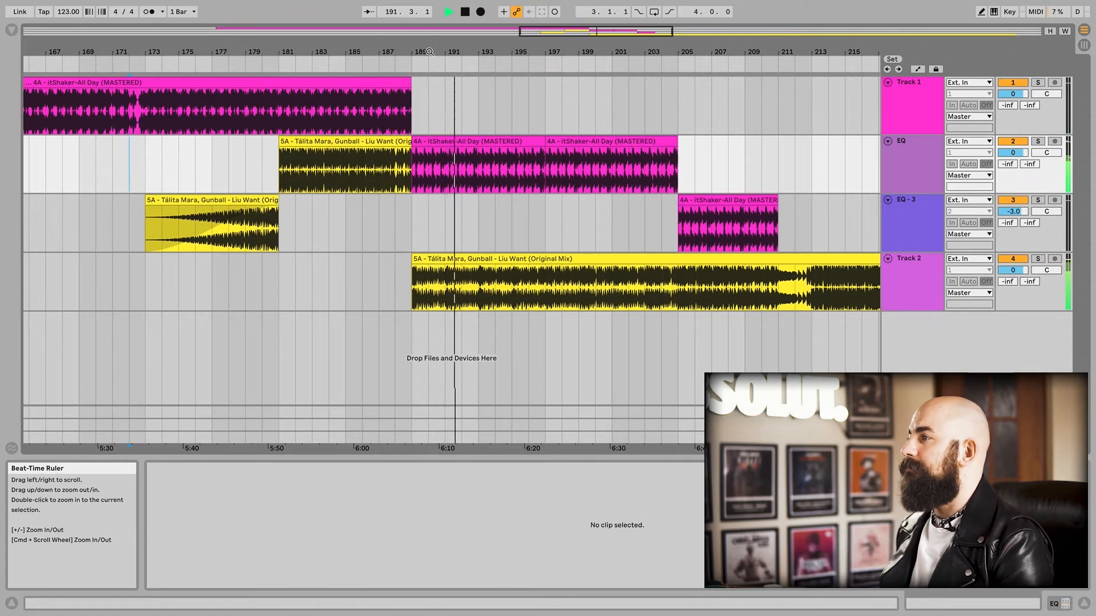
pyautogui.click(666, 64)
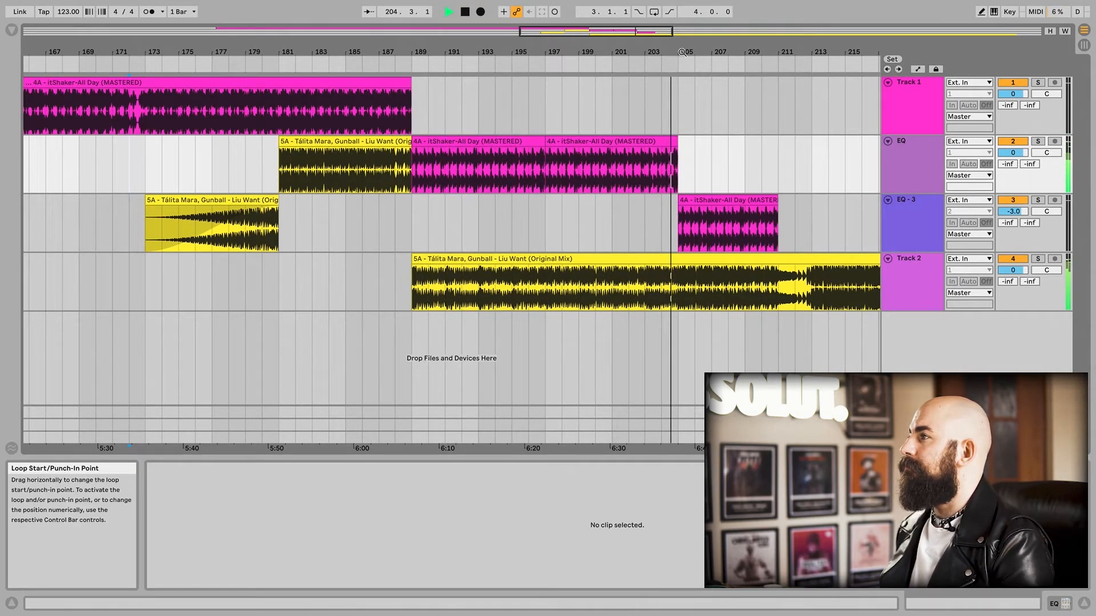
pyautogui.moveTo(682, 53); pyautogui.dragTo(527, 55)
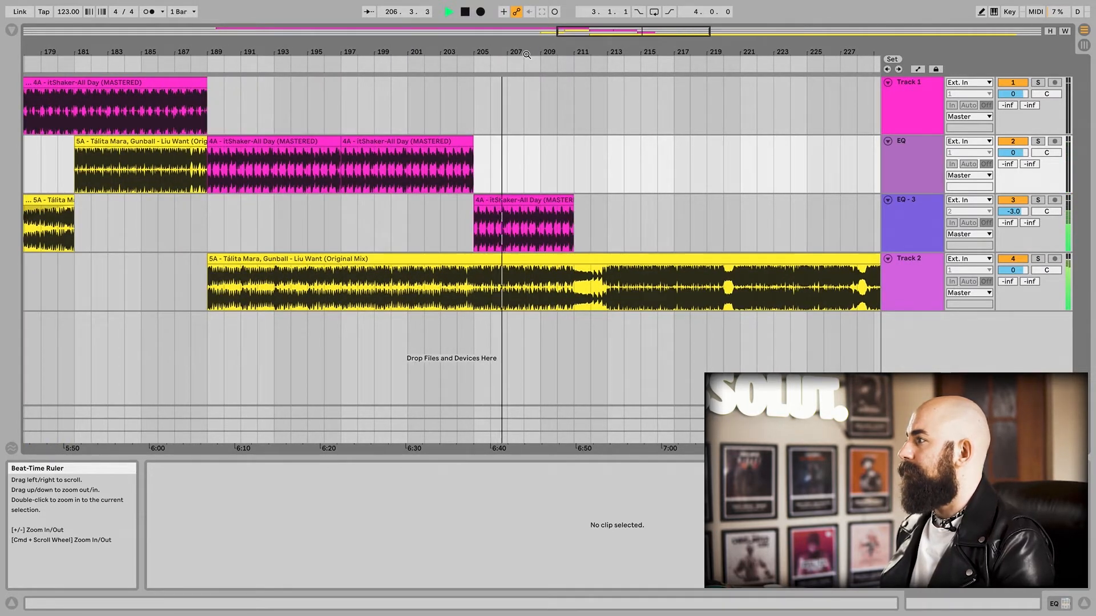
pyautogui.moveTo(548, 51); pyautogui.dragTo(568, 51)
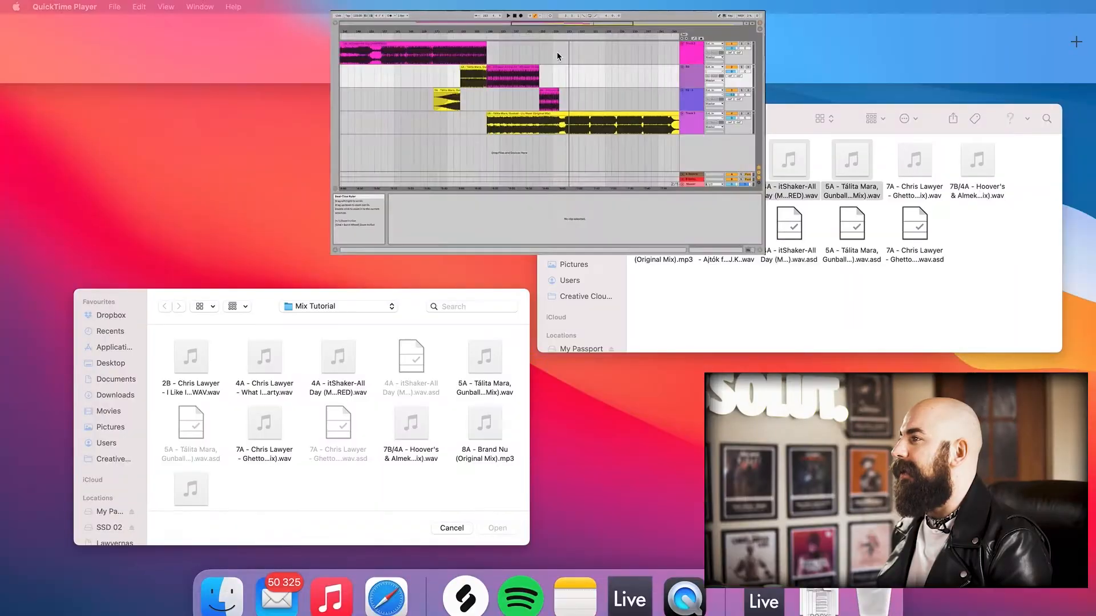
# - Bring the 7A Ghetto Blaster song from the Mix Tutorial folder onto Track 1 at bar 335, past the 5A song's end
pyautogui.hotkey('ctrl', 'Up')
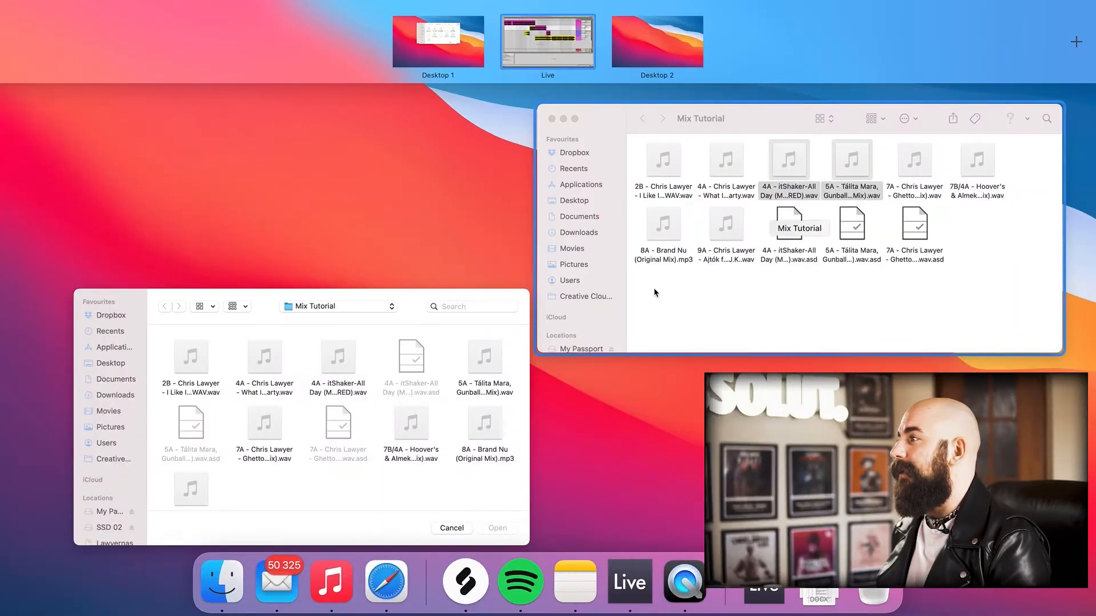
pyautogui.hotkey('ctrl', 'Up')
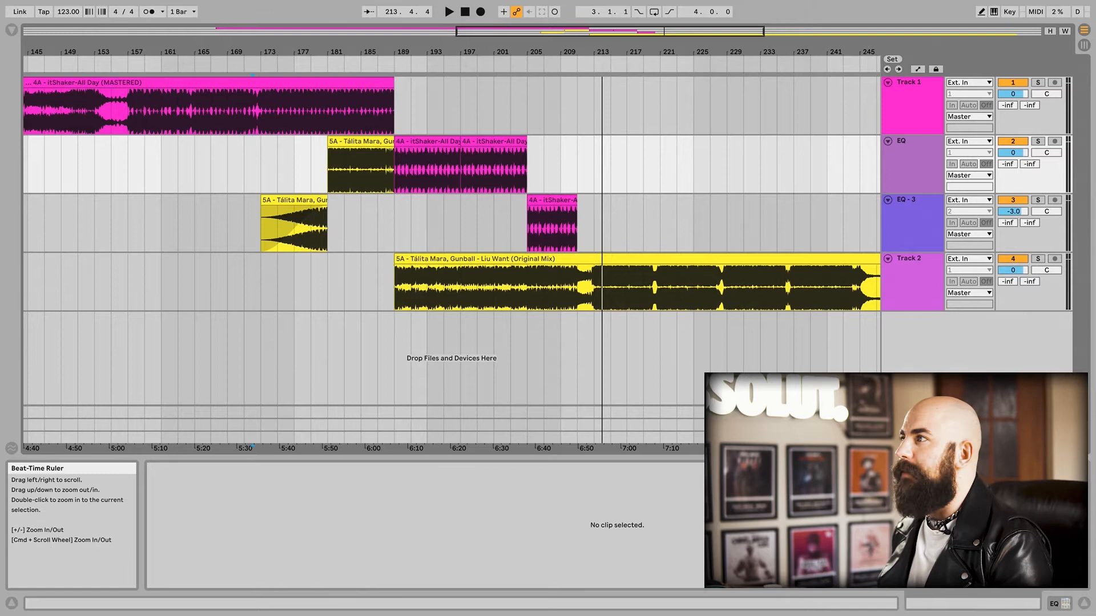
pyautogui.hscroll(7, 418, 171)
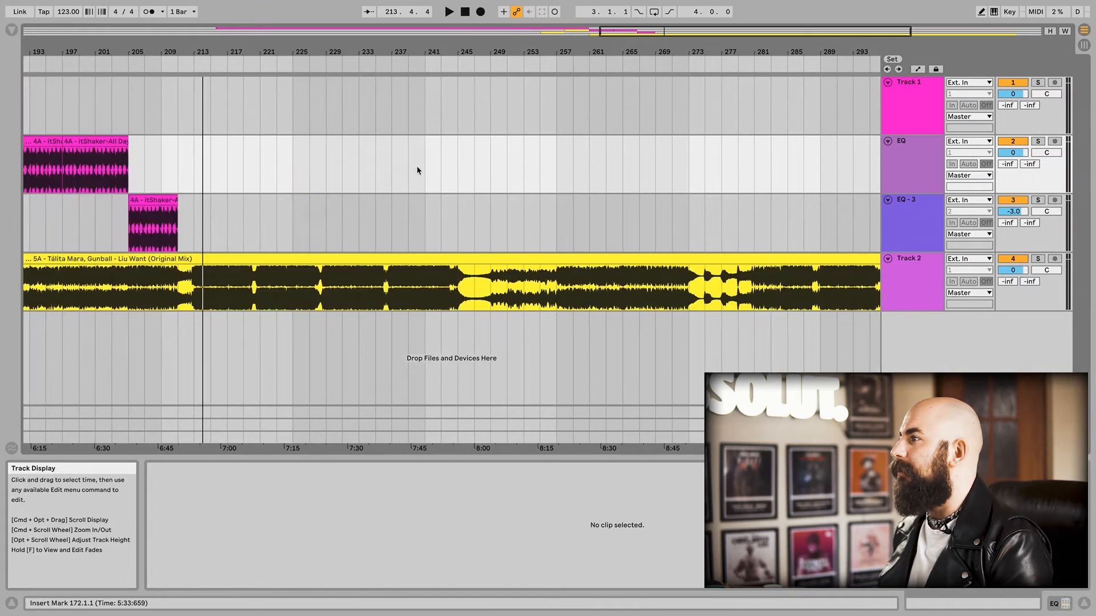
pyautogui.hscroll(5, 417, 170)
pyautogui.click(675, 94)
pyautogui.hscroll(2, 723, 97)
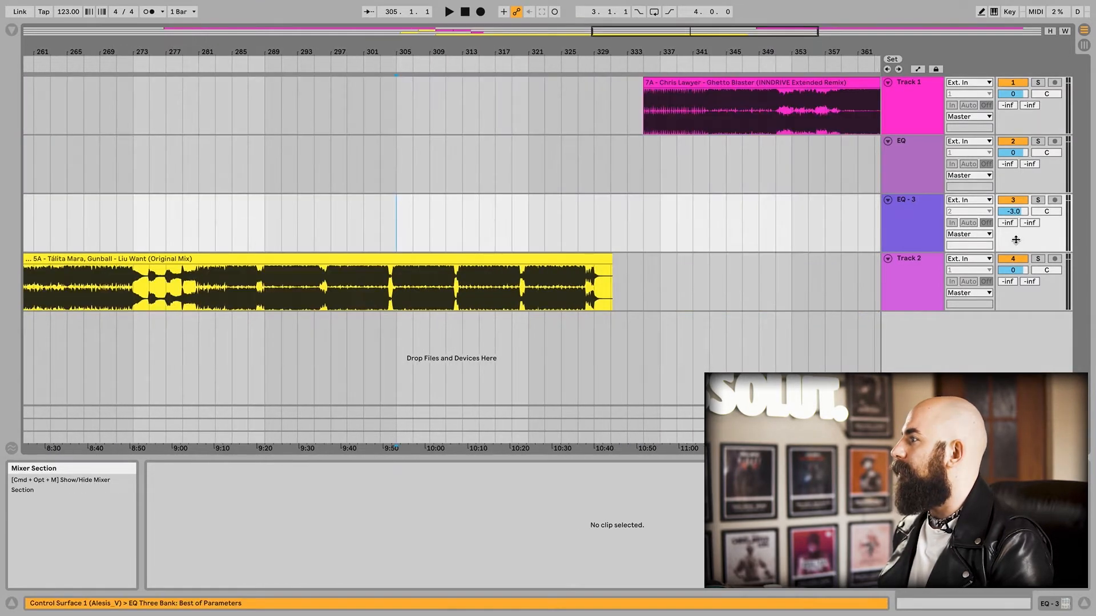
# - Solo Track 2, play the 5A song around bar 313, and split its clip at bar 313
pyautogui.click(1037, 258)
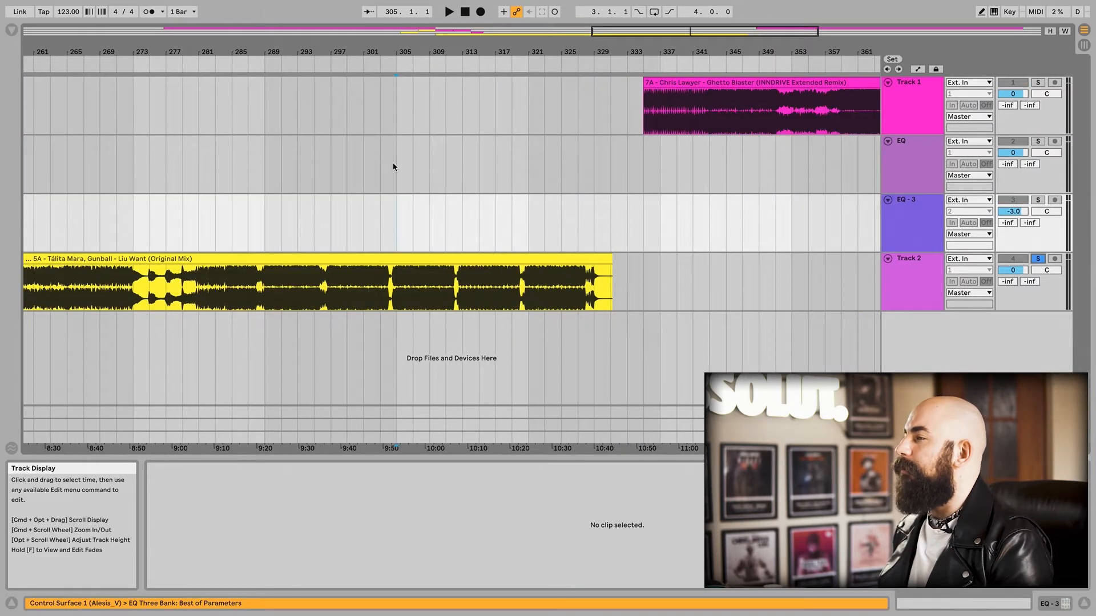
pyautogui.moveTo(399, 49); pyautogui.dragTo(441, 215)
pyautogui.press('space')
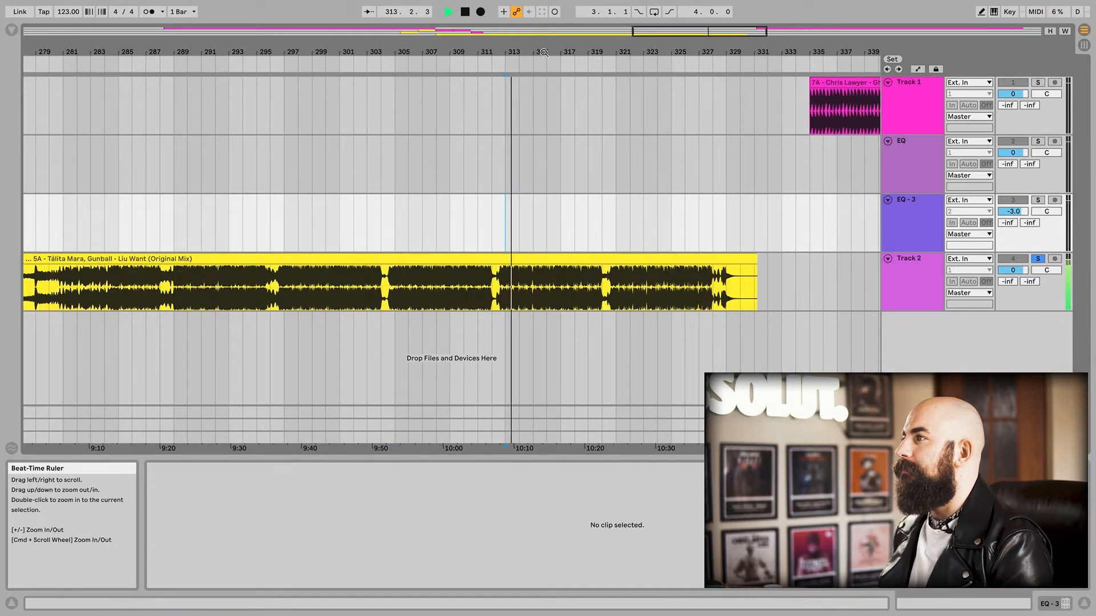
pyautogui.moveTo(539, 55); pyautogui.dragTo(539, 74)
pyautogui.press('space')
pyautogui.moveTo(465, 51); pyautogui.dragTo(465, 143)
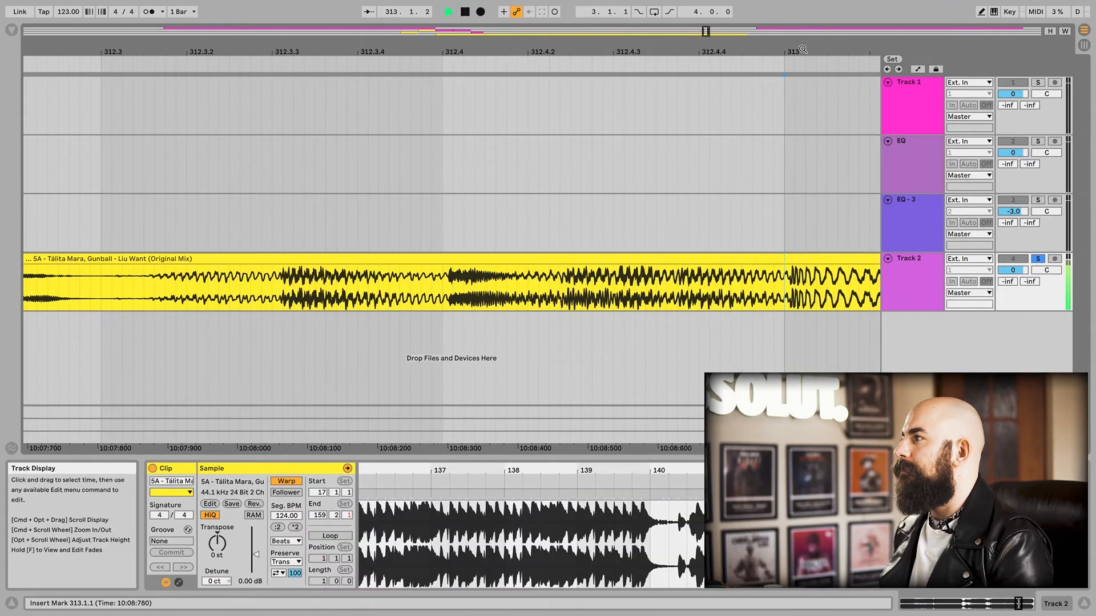
pyautogui.moveTo(799, 51); pyautogui.dragTo(619, 52)
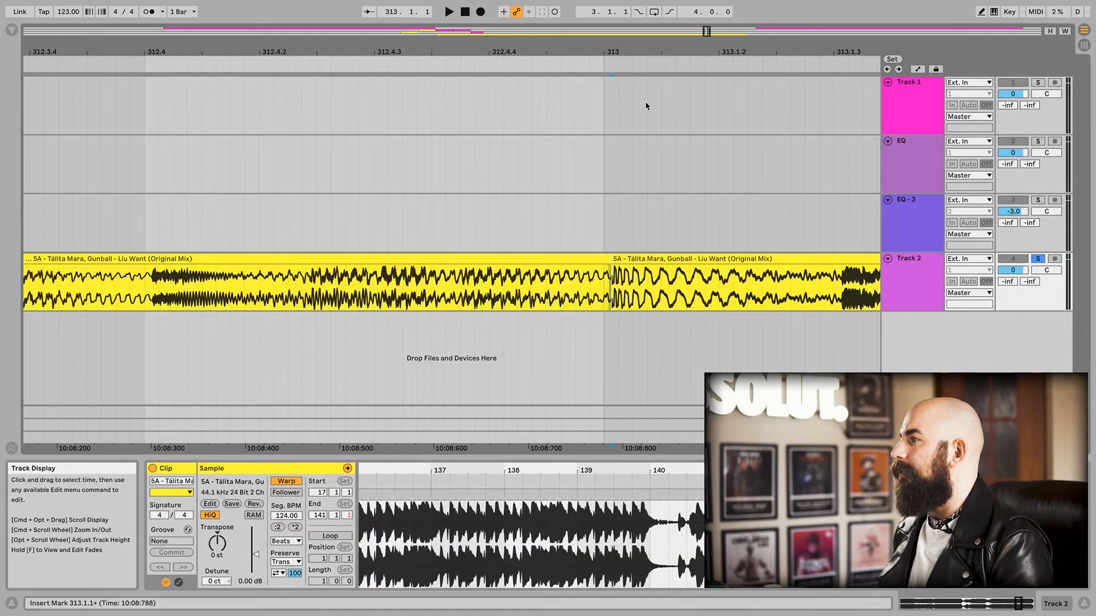
# - Move the part of the 5A clip after bar 313 from Track 2 to the EQ track
pyautogui.hscroll(3, 645, 138)
pyautogui.moveTo(599, 258); pyautogui.dragTo(593, 182)
pyautogui.moveTo(596, 64); pyautogui.dragTo(600, 58)
# - Solo Track 1, play the 7A song around bar 351, and split its clip at bar 351
pyautogui.click(696, 82)
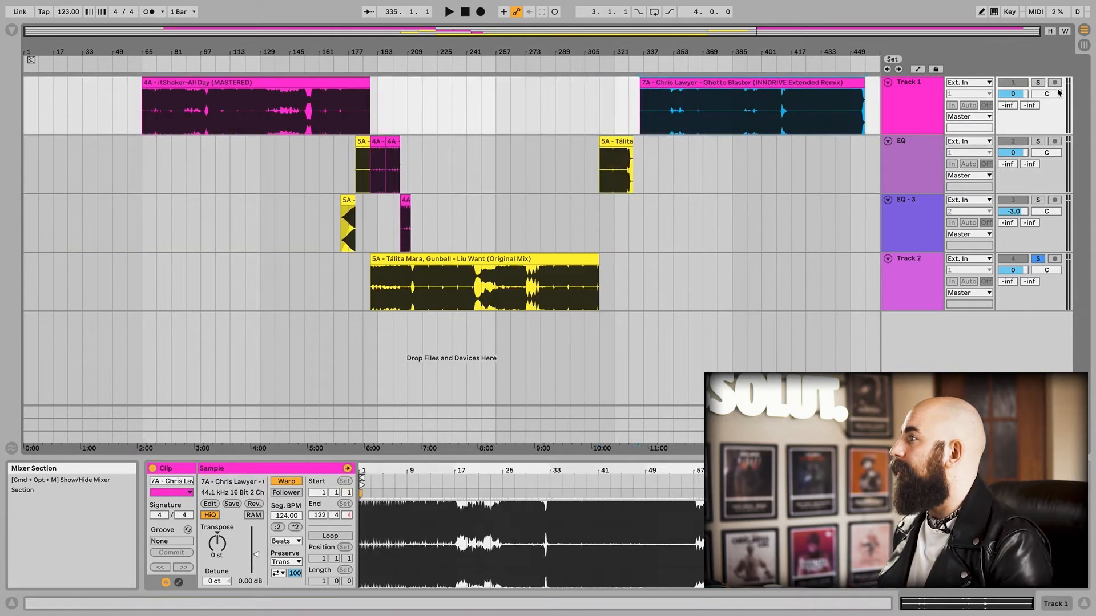
pyautogui.moveTo(686, 51)
pyautogui.mouseDown()
pyautogui.moveTo(676, 56)
pyautogui.moveTo(685, 103)
pyautogui.moveTo(638, 148)
pyautogui.mouseUp()
pyautogui.click(311, 109)
pyautogui.press('space')
pyautogui.moveTo(482, 49); pyautogui.dragTo(477, 100)
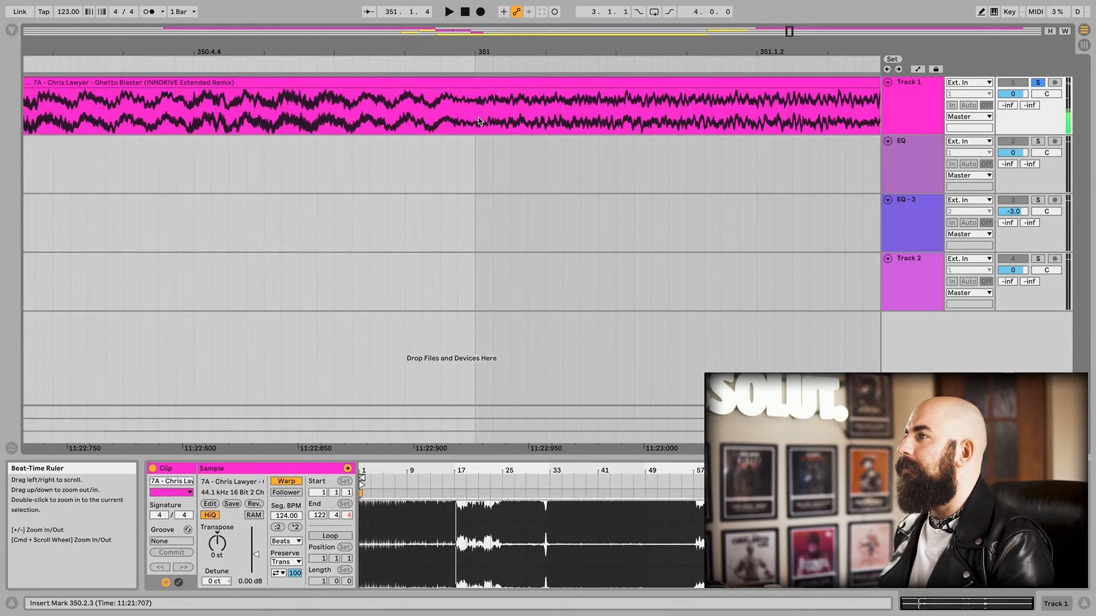
pyautogui.click(474, 119)
pyautogui.press('space')
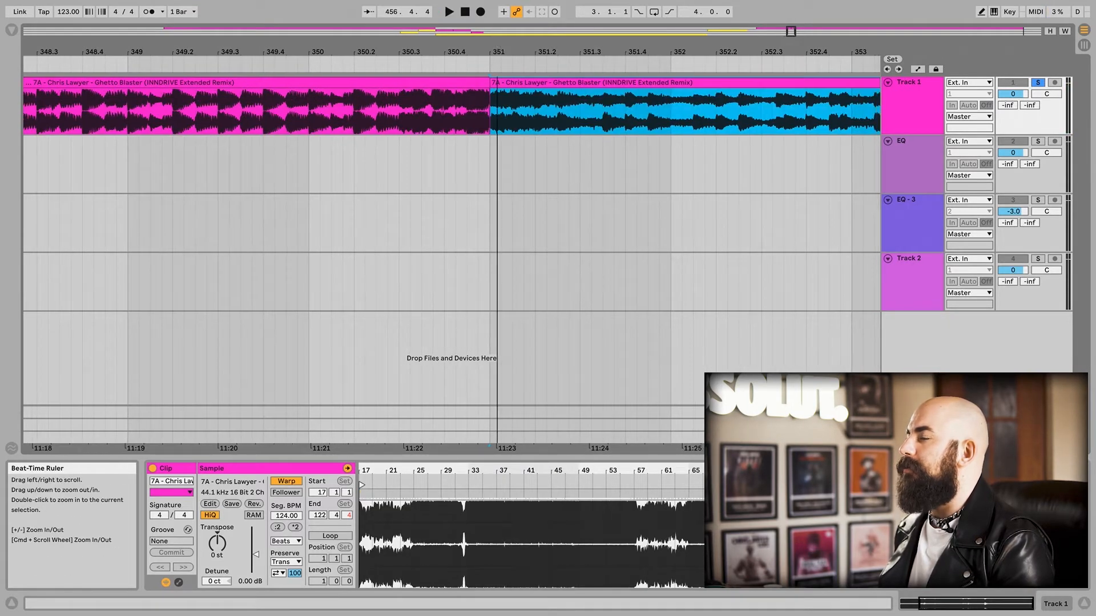
# - Move both 7A clips earlier on Track 1 so their split lines up exactly with the 5A clip start at bar 313
pyautogui.moveTo(492, 52); pyautogui.dragTo(496, 31)
pyautogui.moveTo(680, 83); pyautogui.dragTo(262, 98)
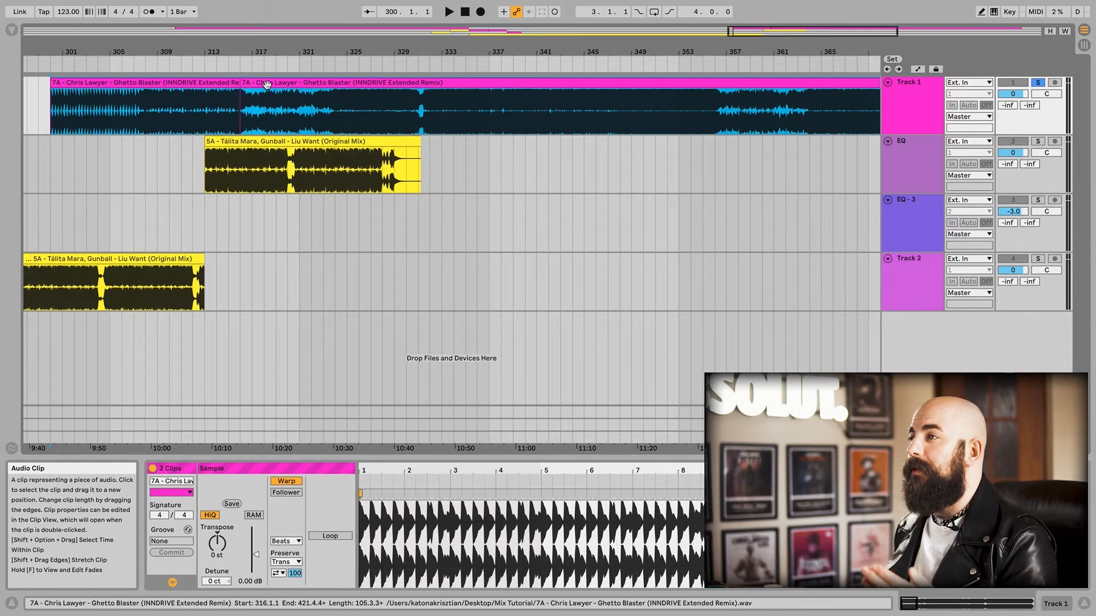
pyautogui.moveTo(262, 84)
pyautogui.mouseDown()
pyautogui.moveTo(228, 86)
pyautogui.moveTo(245, 92)
pyautogui.mouseUp()
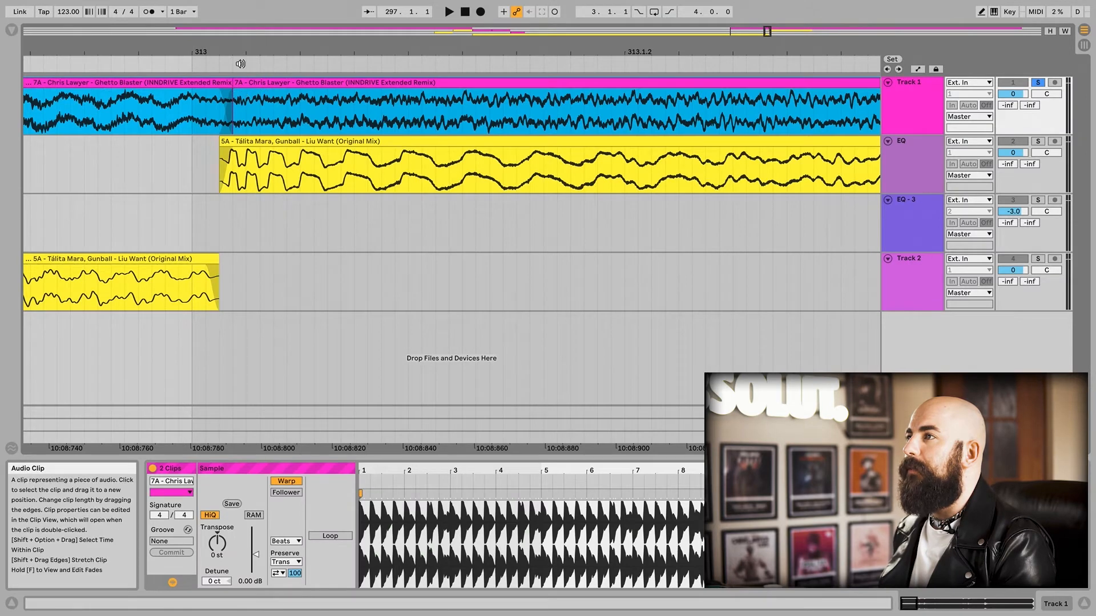
pyautogui.moveTo(232, 53); pyautogui.dragTo(438, 105)
pyautogui.moveTo(497, 85); pyautogui.dragTo(139, 86)
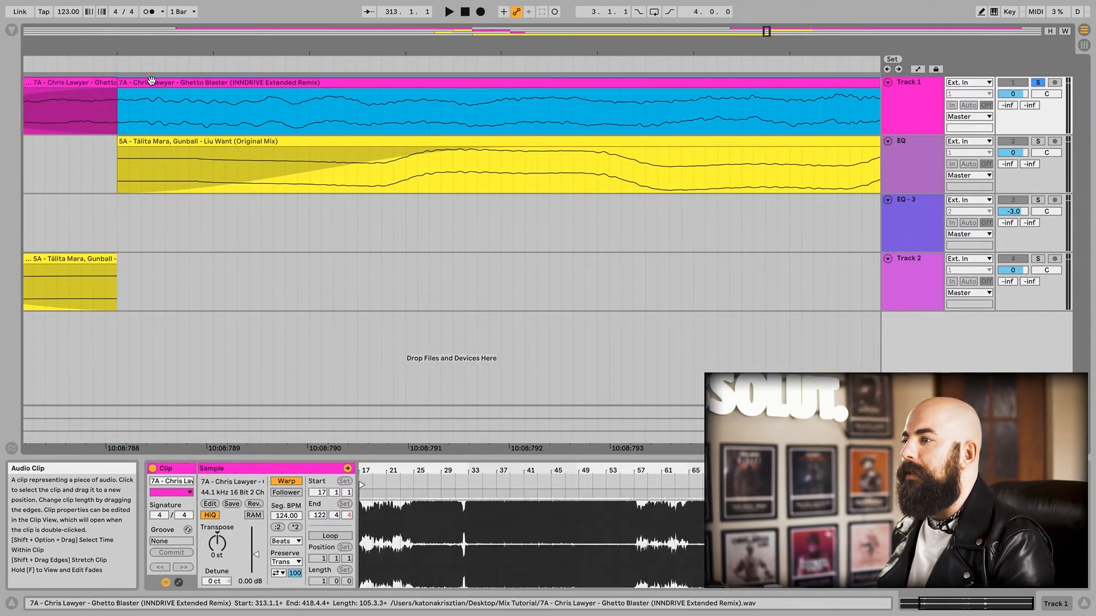
# - Set the segment BPM of the 7A clip starting at bar 313 to 124
pyautogui.click(284, 518)
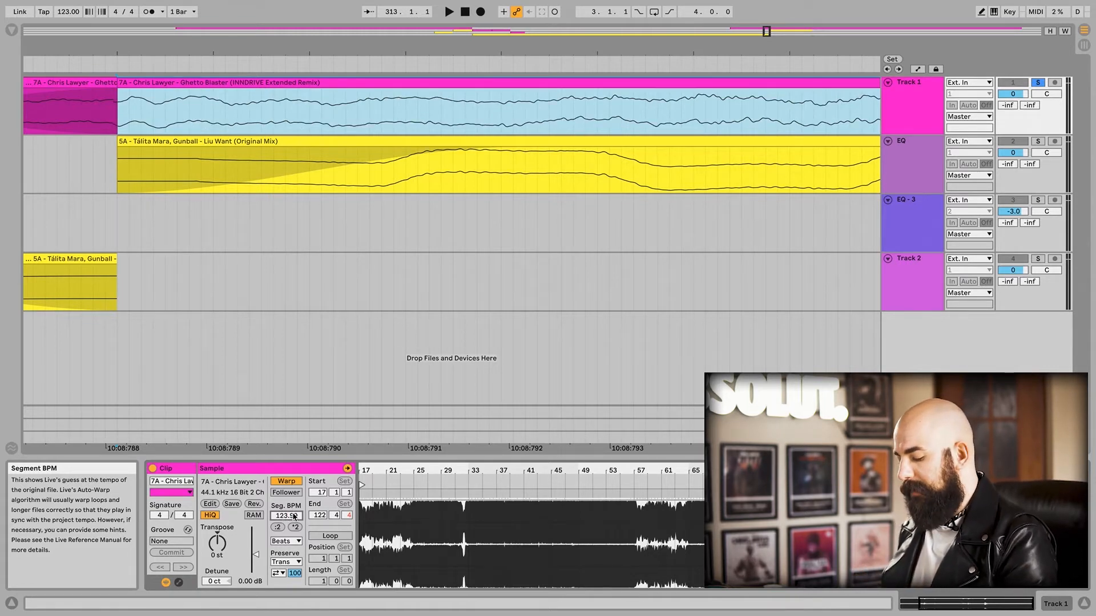
pyautogui.write('124')
pyautogui.press('Return')
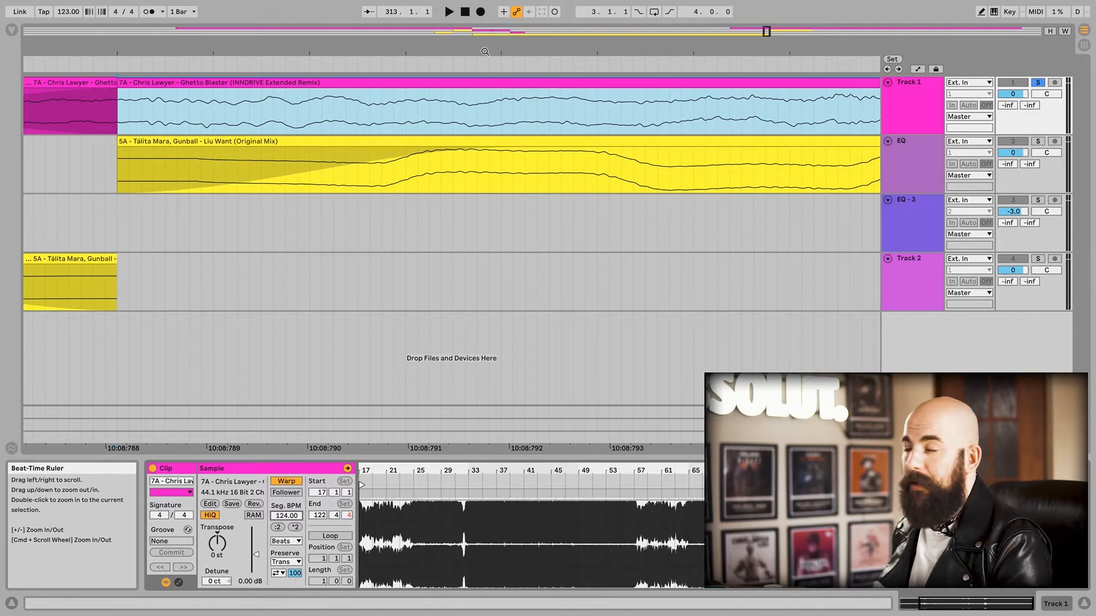
# - Move the first 7A clip, bars 297 to 313, from Track 1 to the EQ track
pyautogui.moveTo(477, 46); pyautogui.dragTo(475, 15)
pyautogui.moveTo(442, 84); pyautogui.dragTo(438, 148)
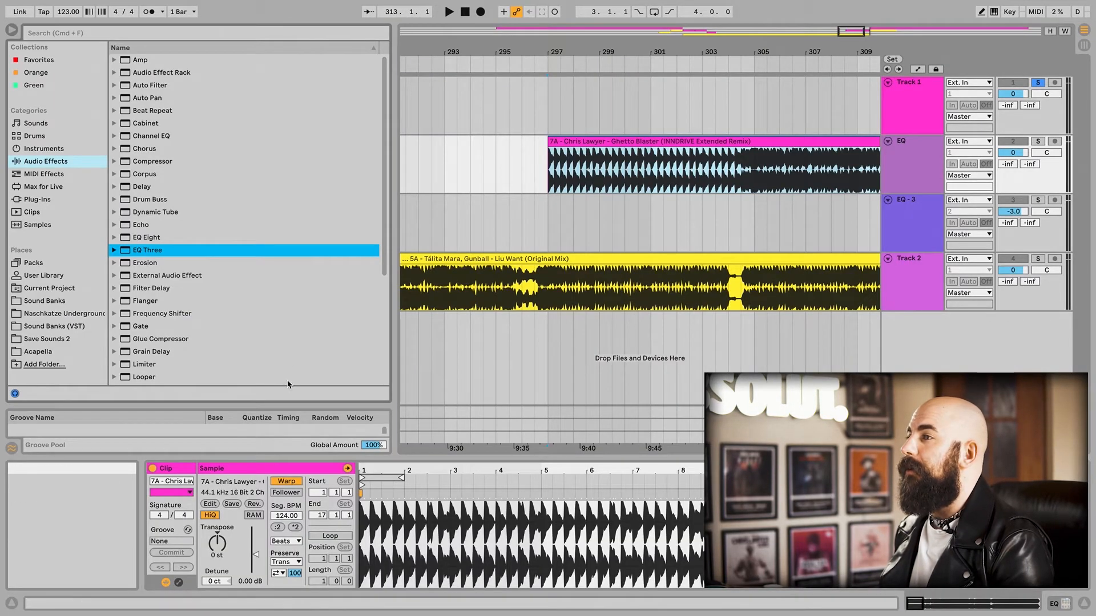
# - Add the Utility effect to the EQ track and automate its gain from -34 dB at bar 297 up to 0 dB at bar 305
pyautogui.scroll(-3, 193, 359)
pyautogui.scroll(3, 193, 359)
pyautogui.scroll(-6, 173, 341)
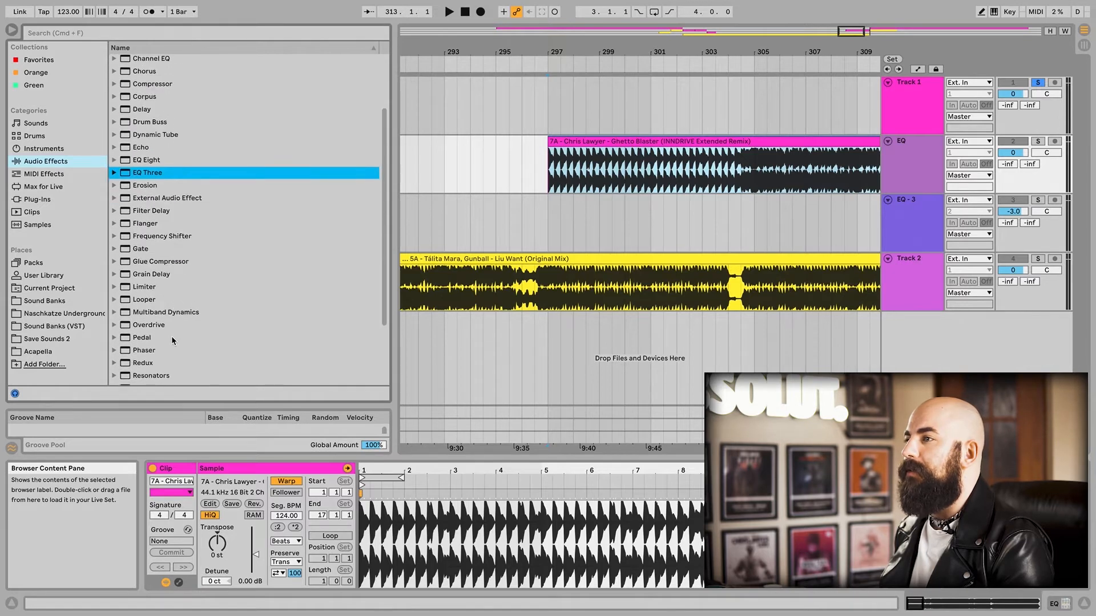
pyautogui.scroll(-6, 172, 340)
pyautogui.moveTo(146, 367); pyautogui.dragTo(650, 159)
pyautogui.press('super+alt+b')
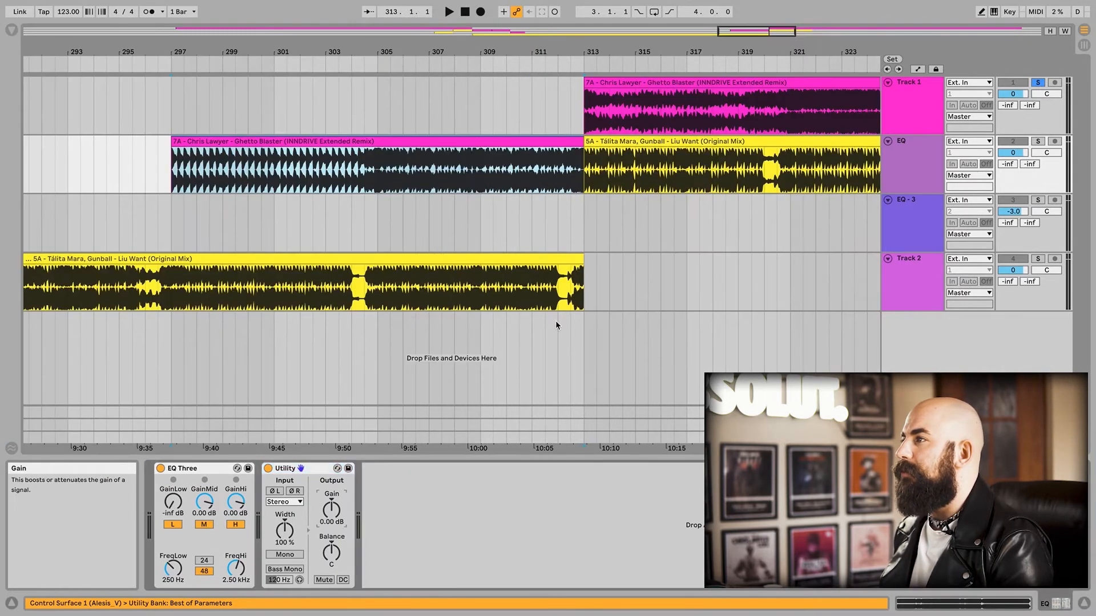
pyautogui.press('a')
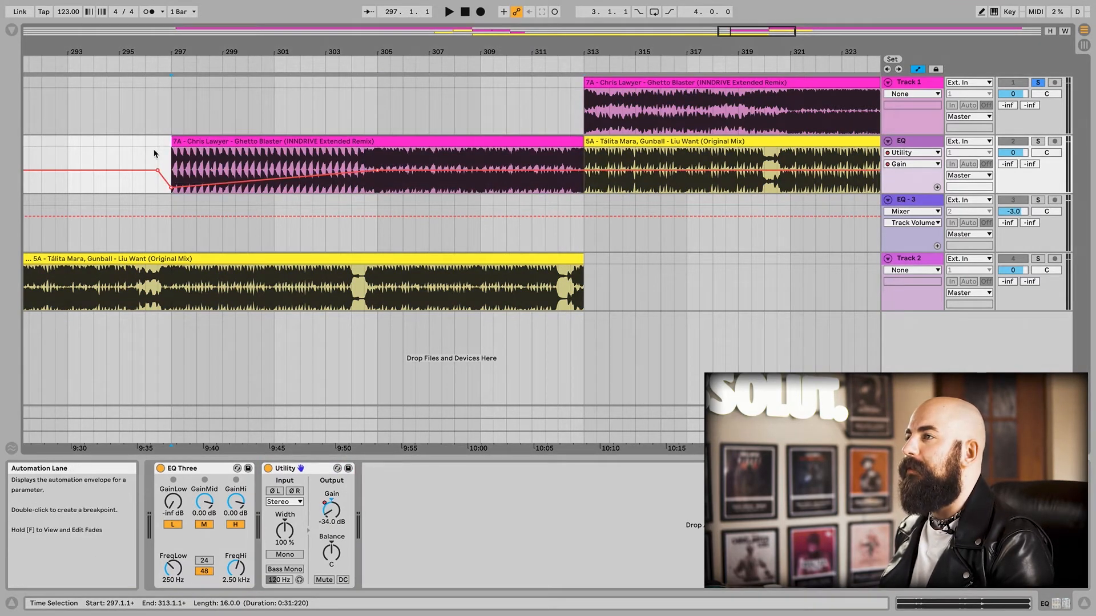
# - Turn off the solo on Track 1 and play the new transition from bar 296.3 to just past bar 305
pyautogui.click(156, 154)
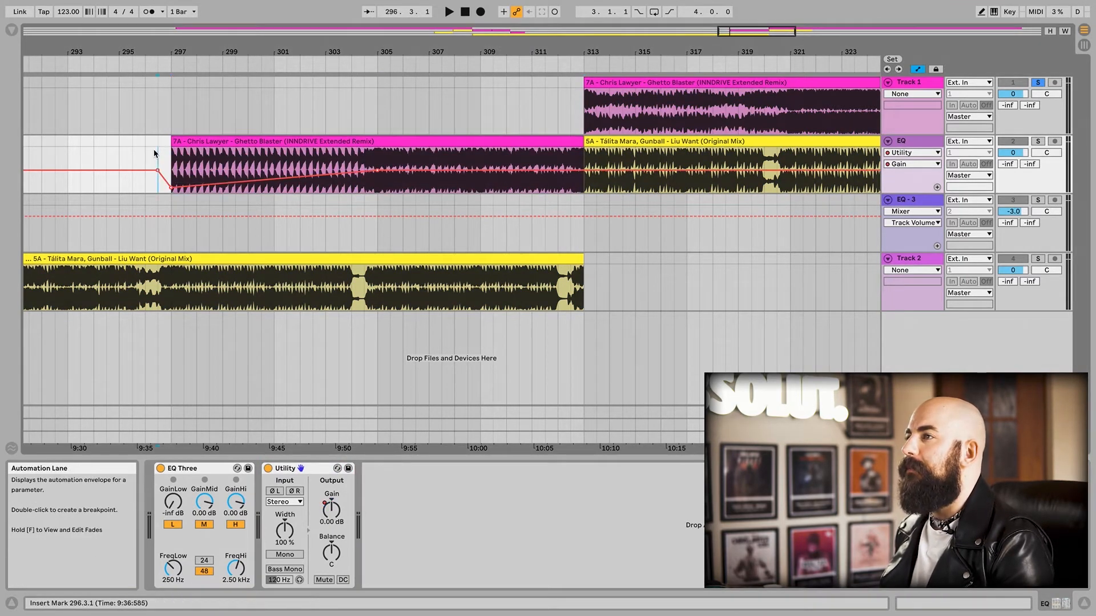
pyautogui.press('space')
pyautogui.click(1038, 83)
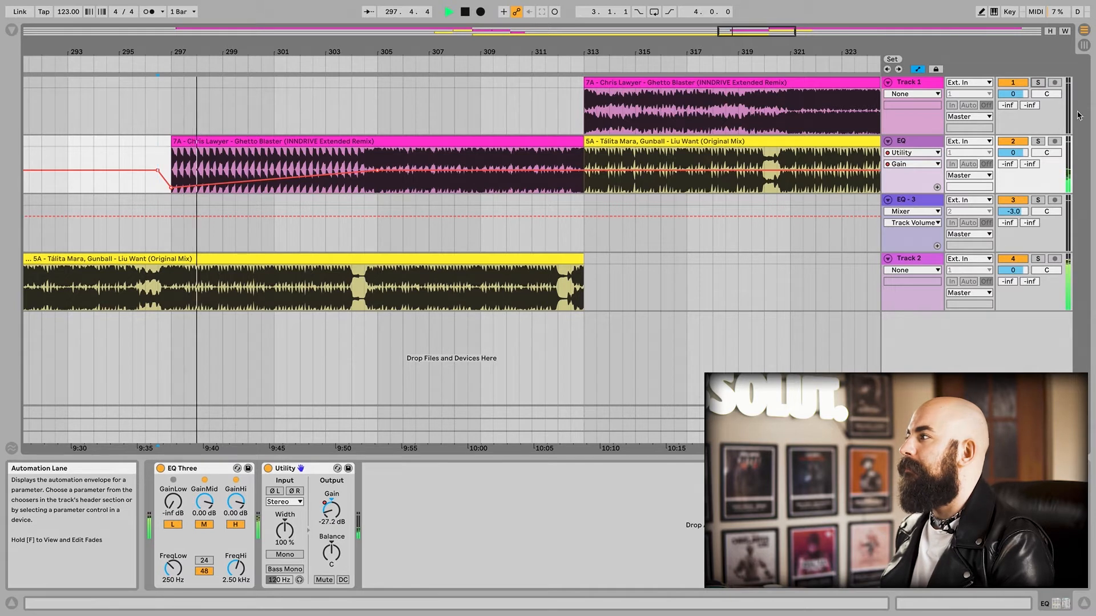
pyautogui.click(1038, 141)
pyautogui.click(1038, 141)
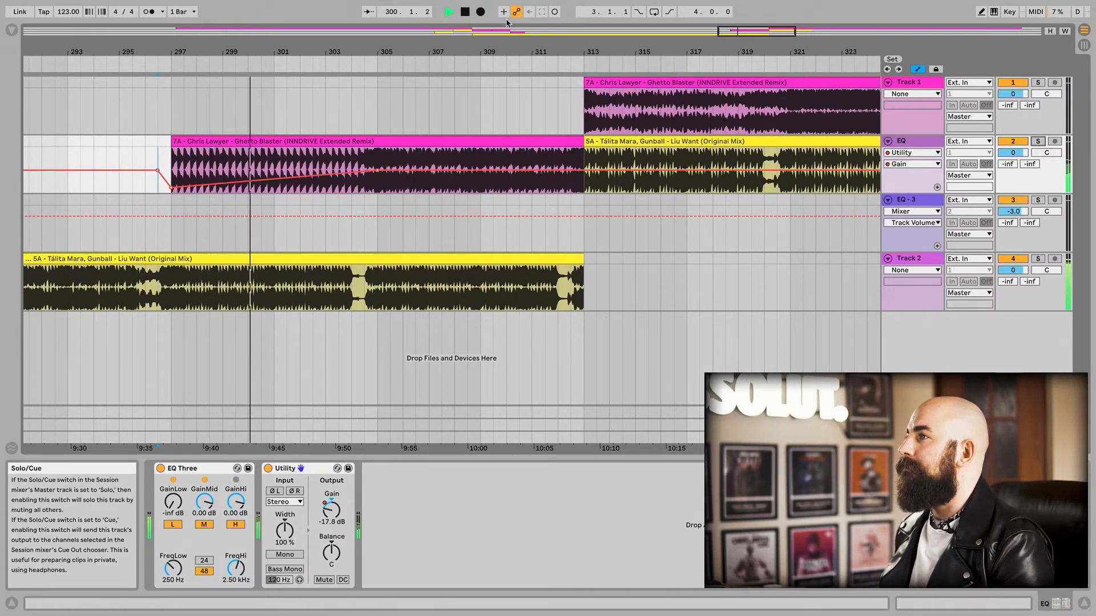
pyautogui.moveTo(348, 46); pyautogui.dragTo(350, 103)
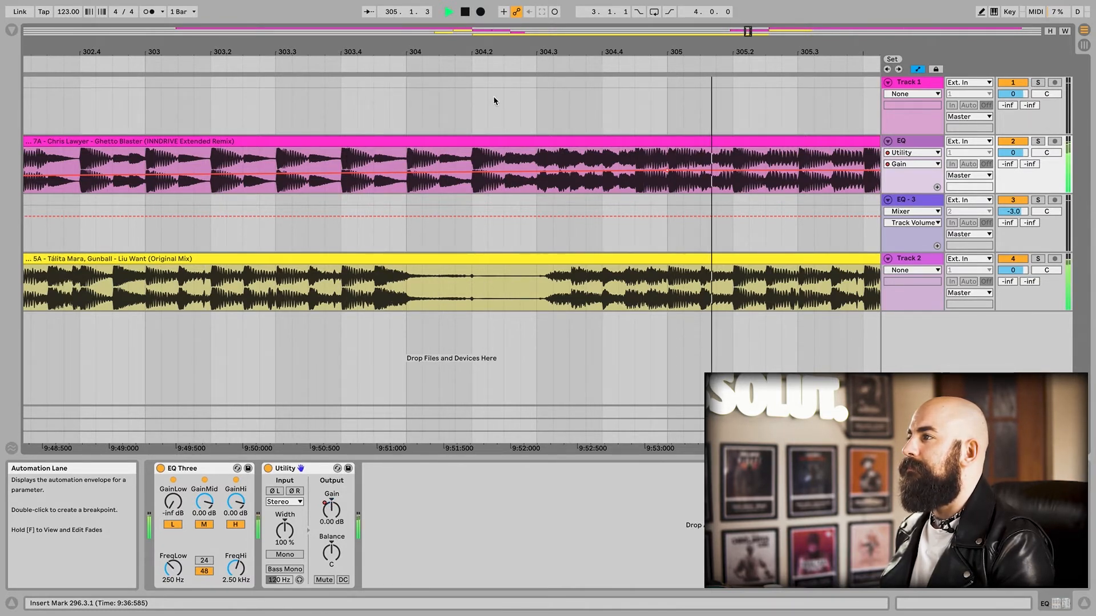
pyautogui.press('space')
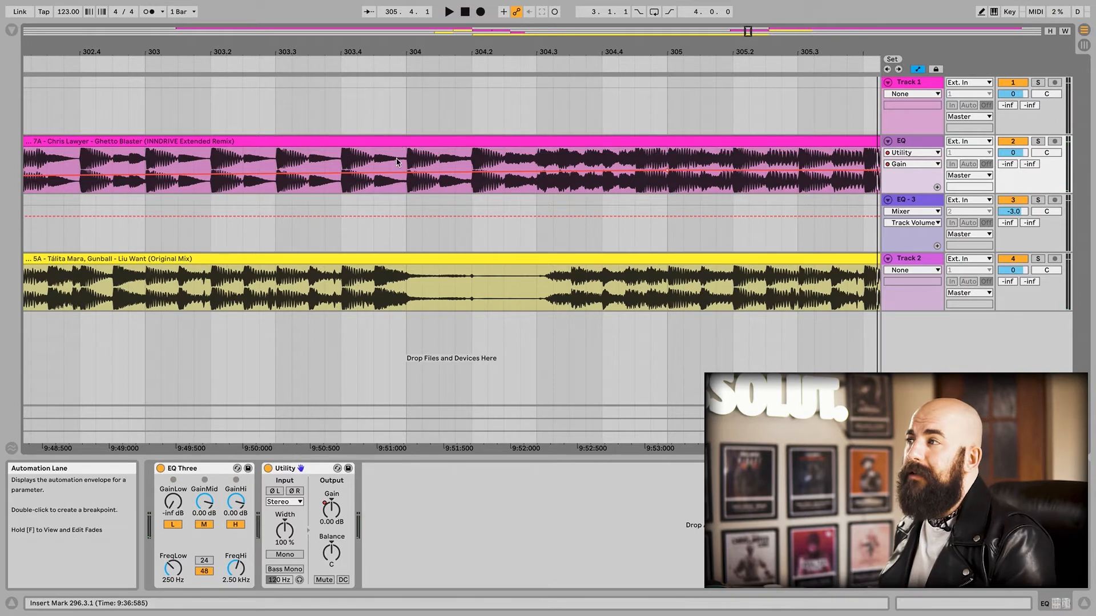
# - Check the 5A break at bar 304 with Track 2 temporarily soloed, and split the 7A clip on the EQ track at bar 304
pyautogui.moveTo(410, 52); pyautogui.dragTo(410, 85)
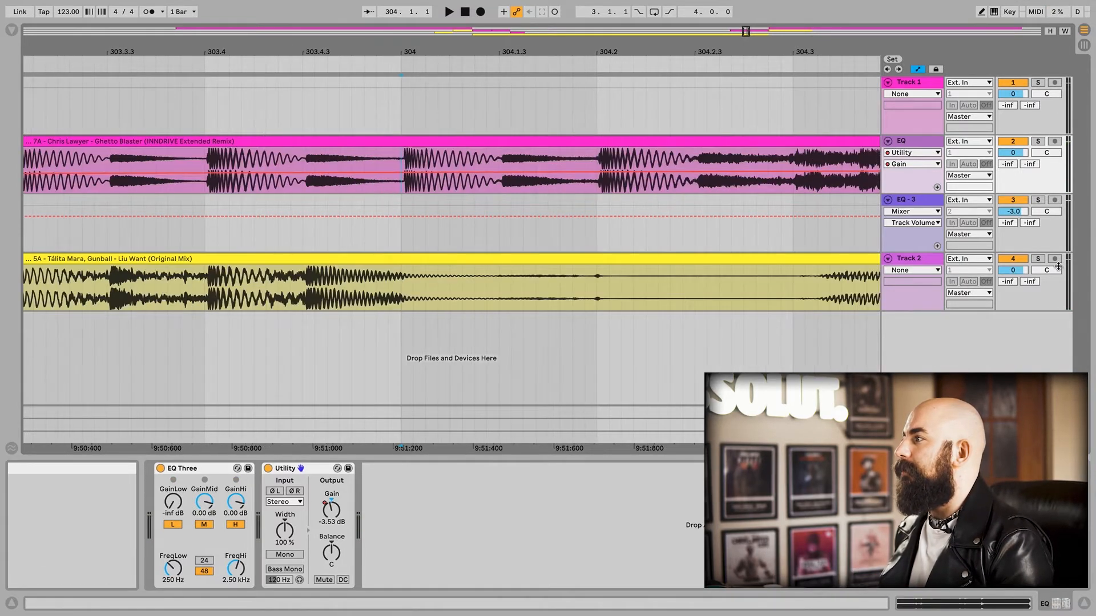
pyautogui.click(1038, 259)
pyautogui.press('space')
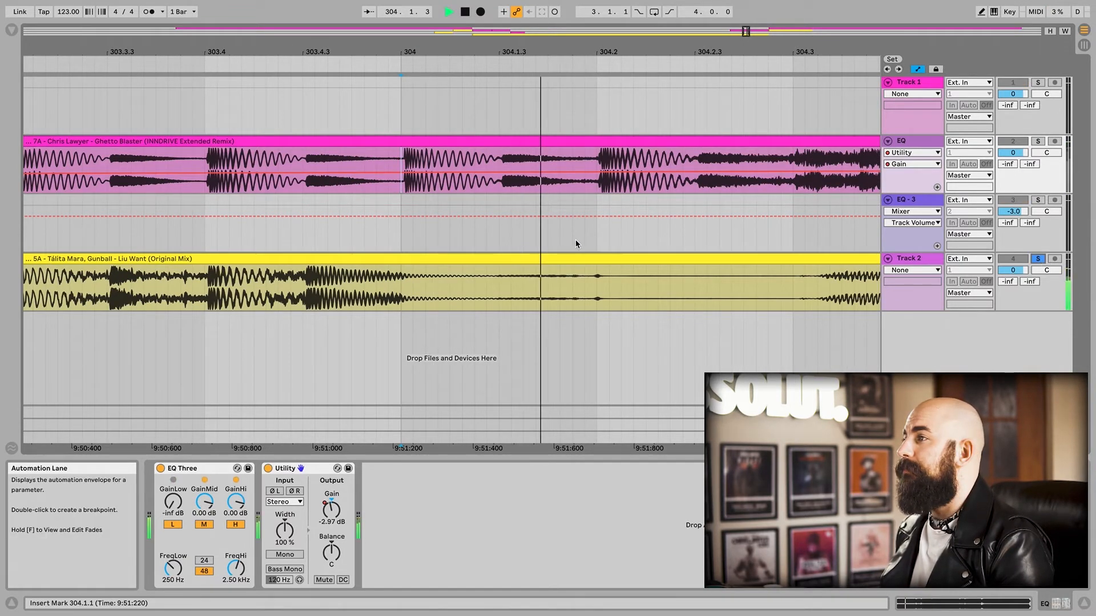
pyautogui.press('space')
pyautogui.click(1037, 259)
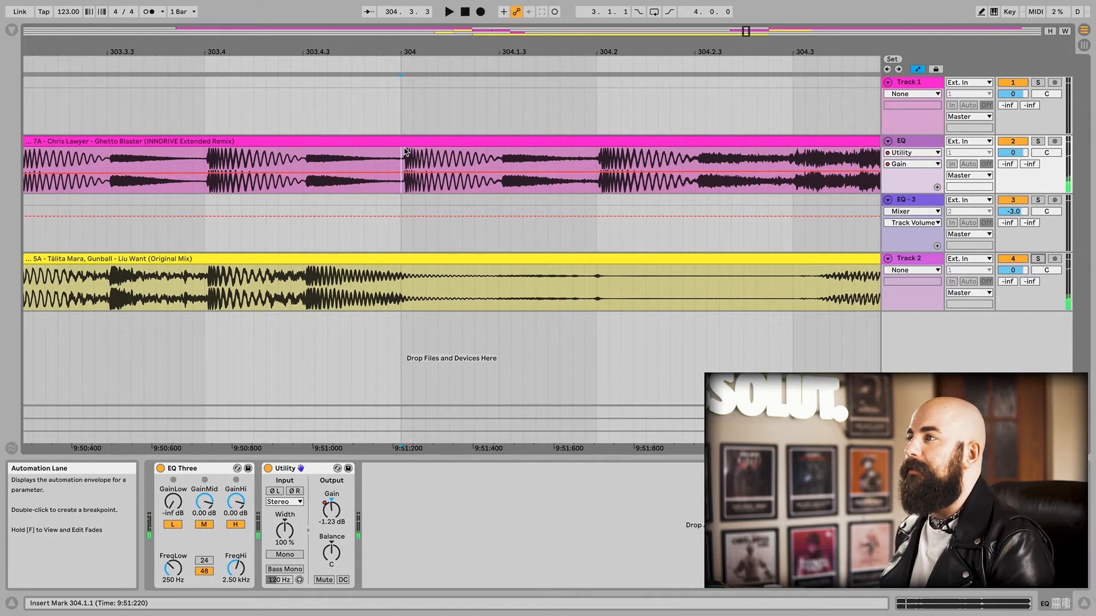
pyautogui.press('super+e')
pyautogui.hscroll(5, 405, 152)
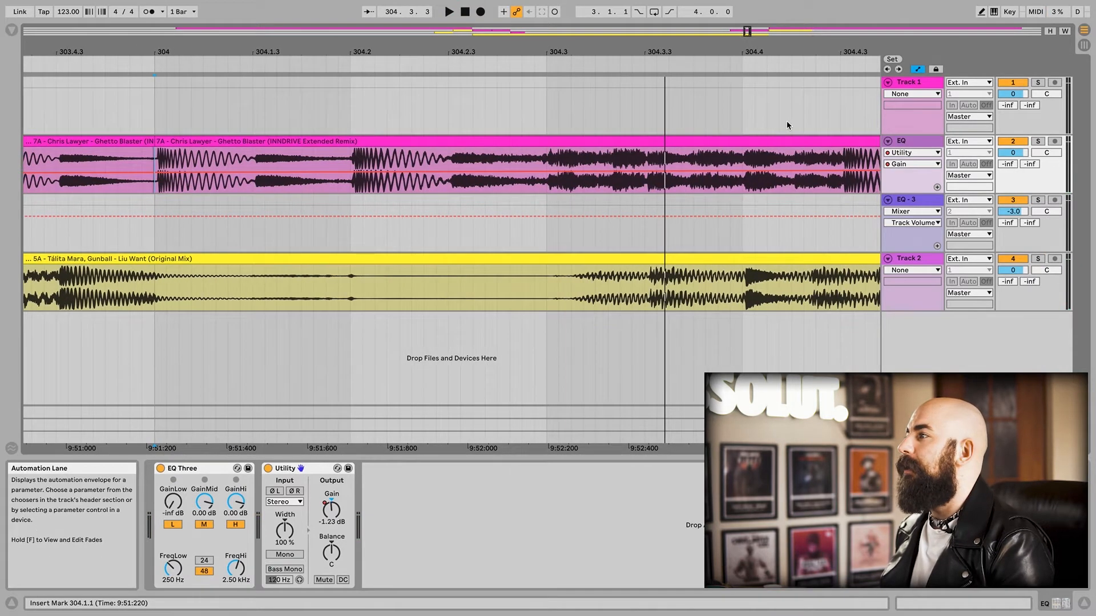
# - Deactivate the 7A section between bars 304 and 305 on the EQ track and play the transition from just before bar 304
pyautogui.hscroll(4, 784, 125)
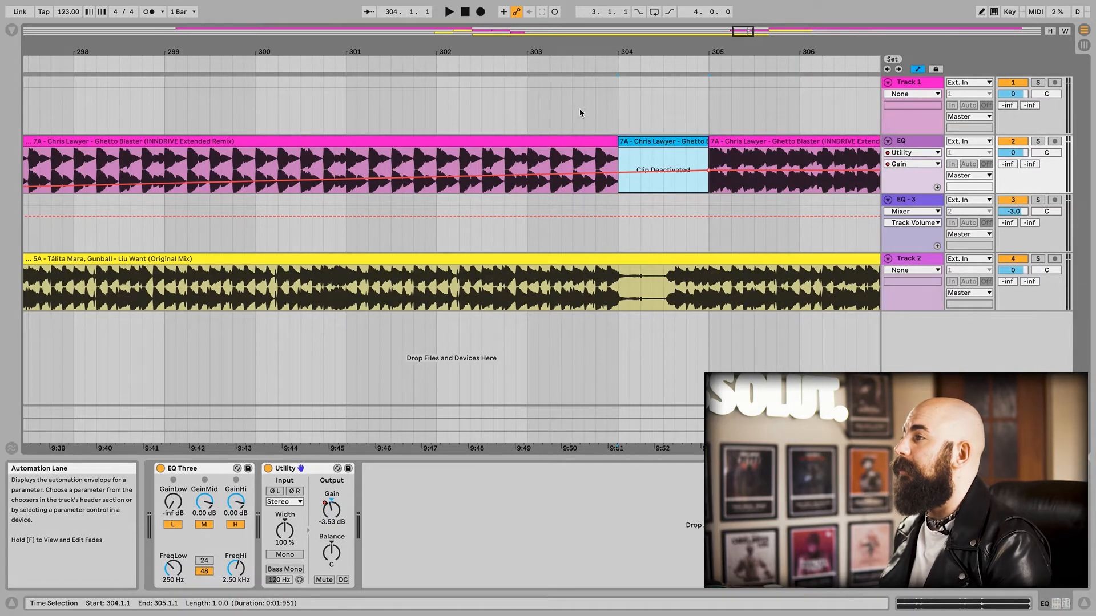
pyautogui.click(578, 111)
pyautogui.press('space')
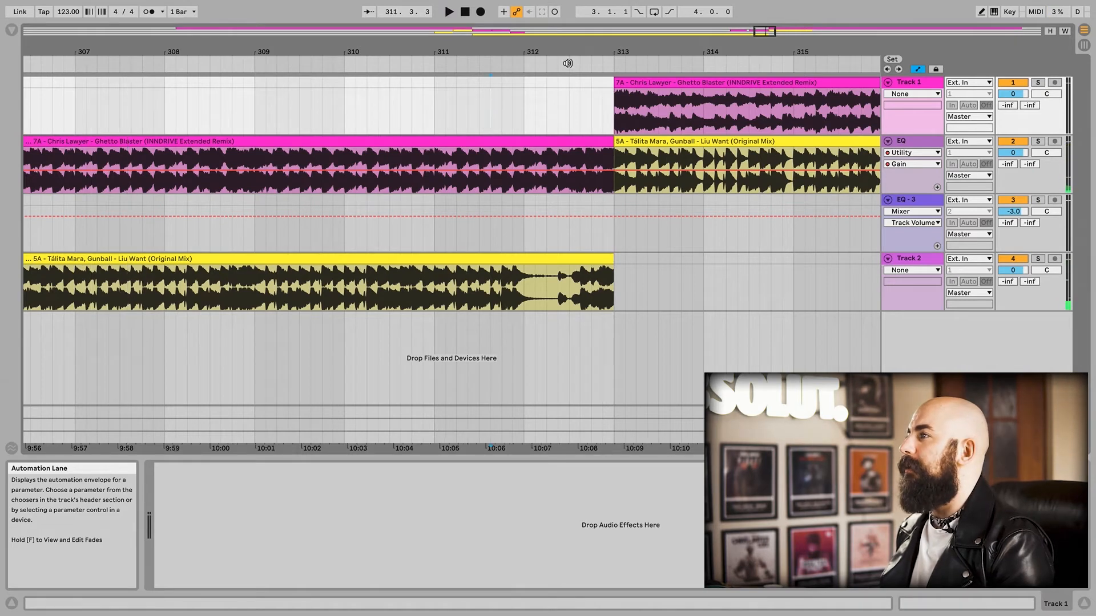
# - Check bar 313 with Track 1 temporarily soloed and move the 5A clip starting there from the EQ track to the EQ - 3 track
pyautogui.moveTo(555, 41); pyautogui.dragTo(474, 35)
pyautogui.click(1038, 83)
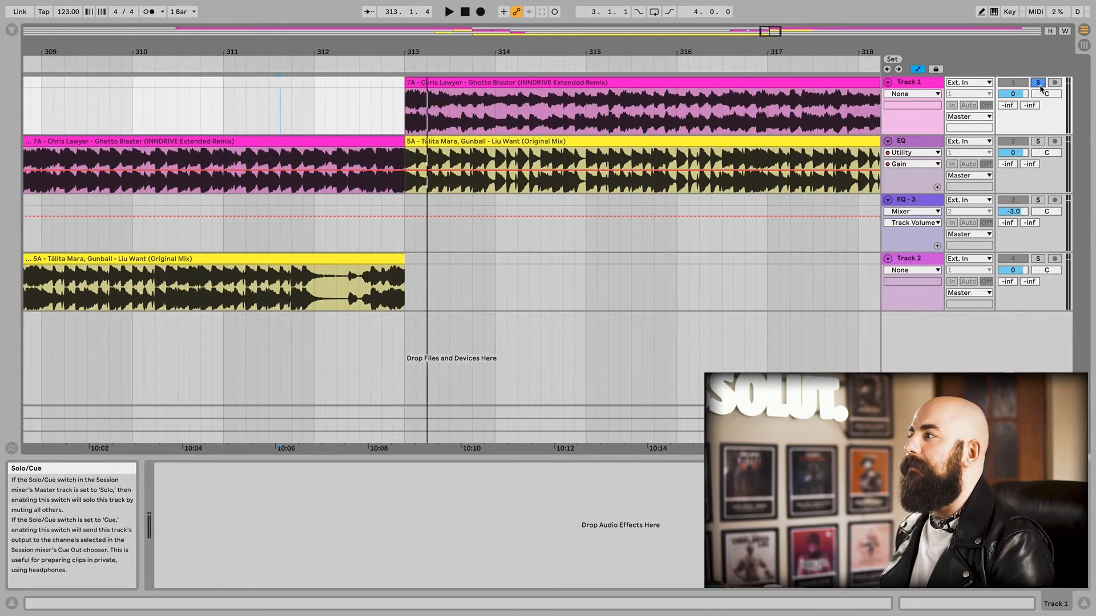
pyautogui.click(483, 142)
pyautogui.moveTo(481, 143); pyautogui.dragTo(484, 201)
# - Play from bar 312 and deactivate the 5A clip on the EQ - 3 track to hear the 7A song without it
pyautogui.click(314, 102)
pyautogui.press('space')
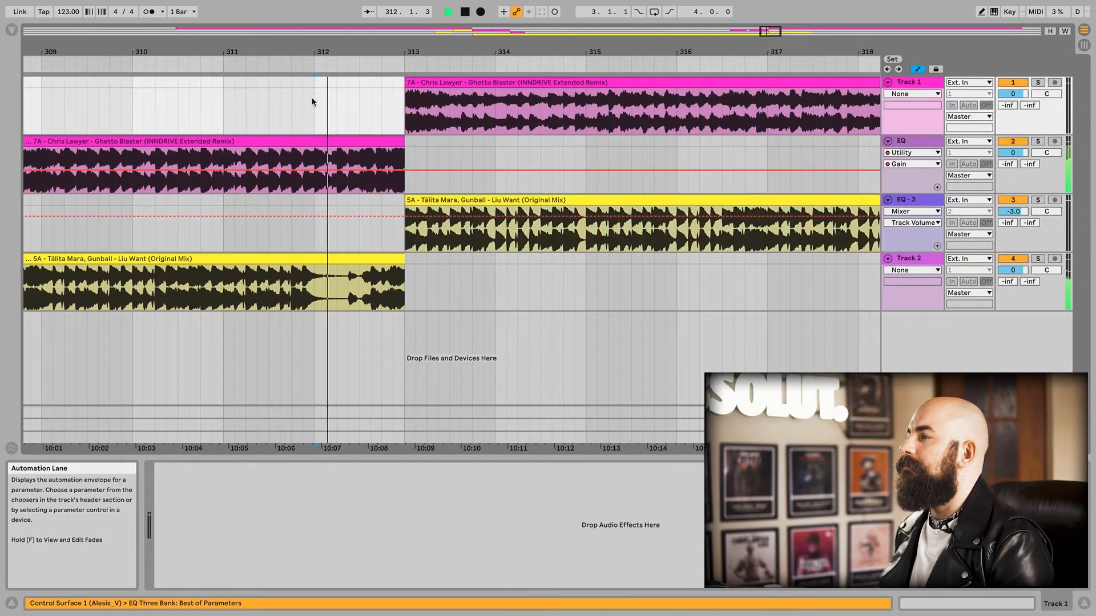
pyautogui.moveTo(413, 52); pyautogui.dragTo(279, 34)
pyautogui.click(437, 197)
pyautogui.press('0')
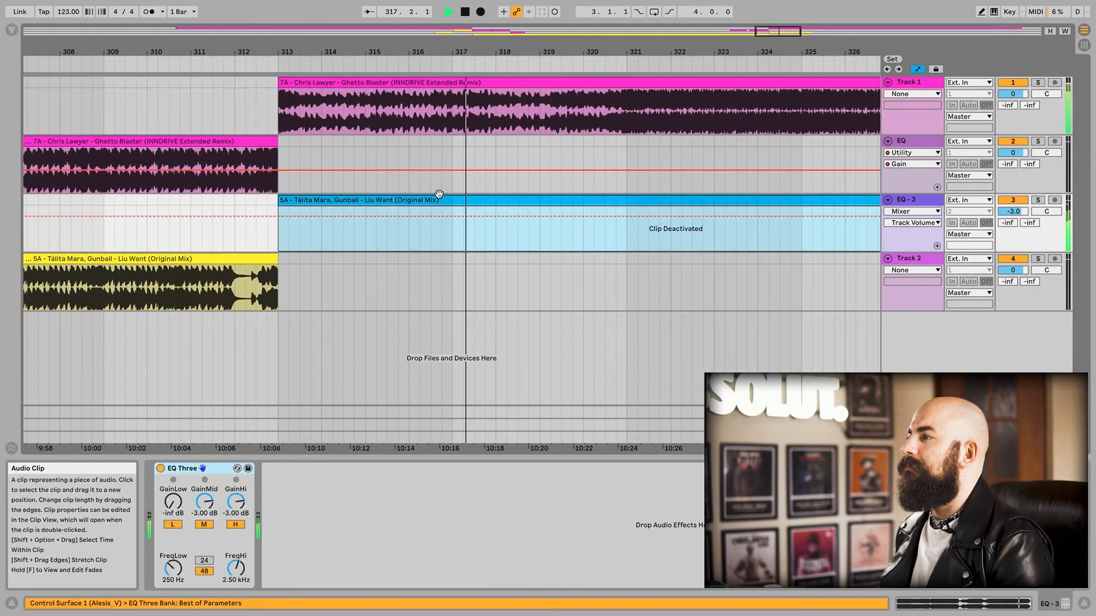
pyautogui.press('space')
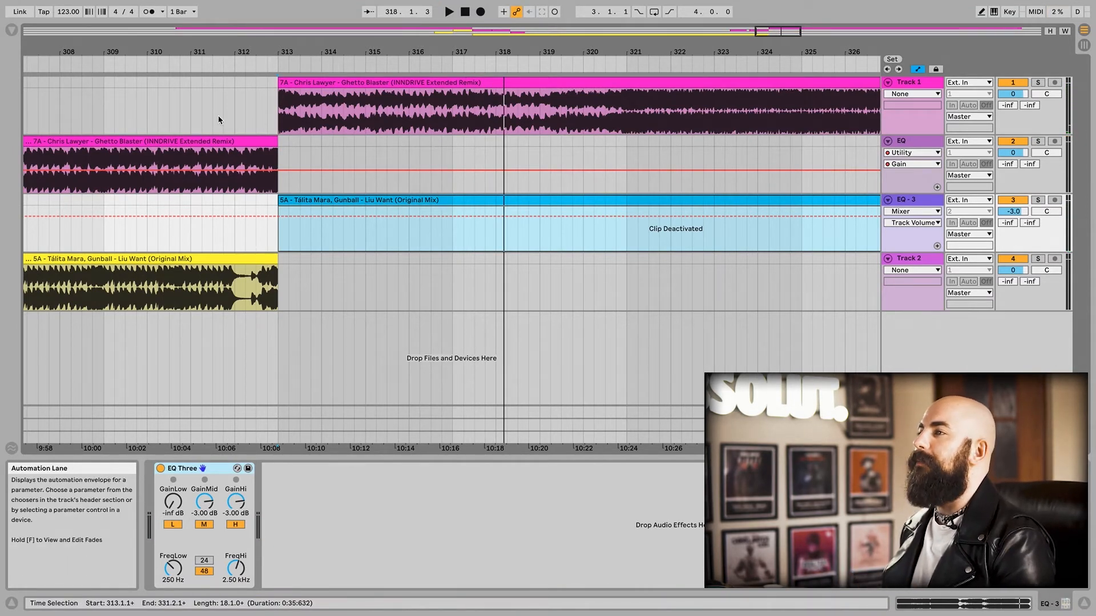
# - Replay the transition from bar 312 and reactivate the 5A clip on the EQ - 3 track during playback
pyautogui.click(232, 108)
pyautogui.press('space')
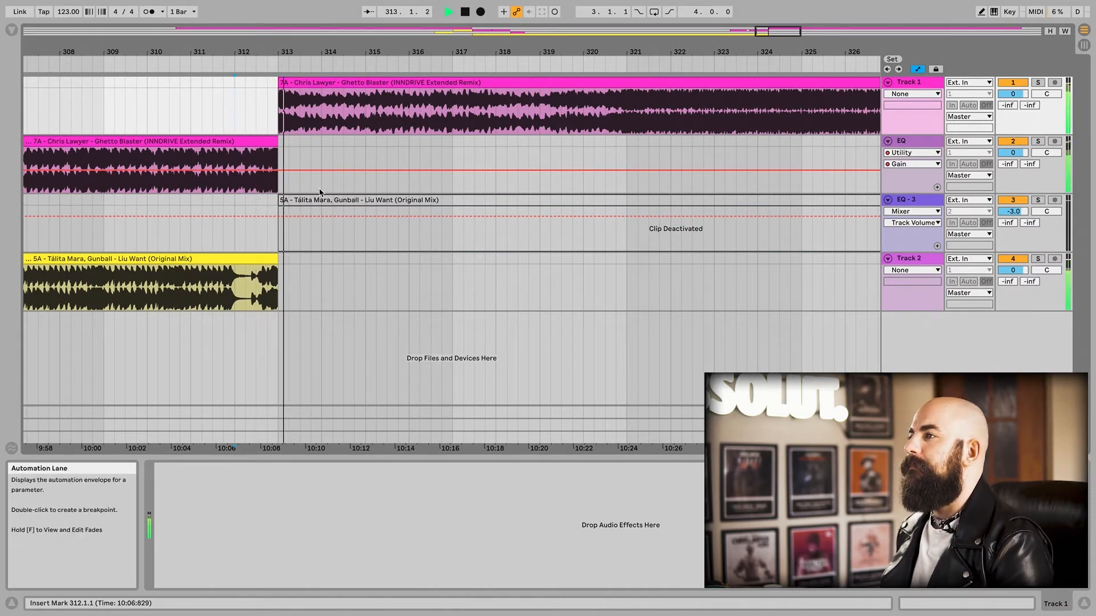
pyautogui.click(314, 199)
pyautogui.press('0')
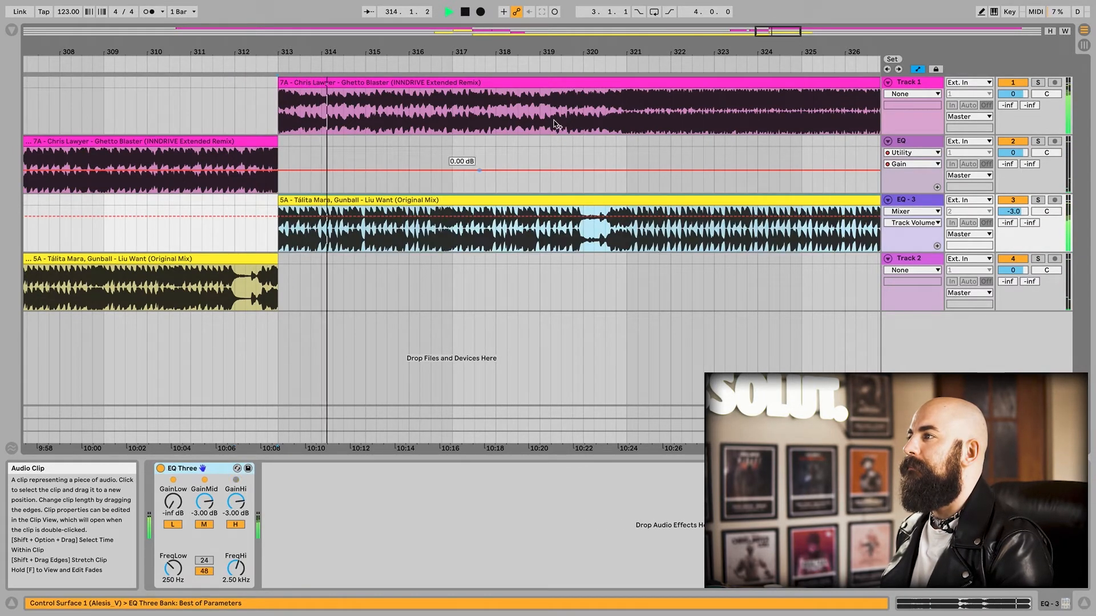
# - Play the end of the 5A clip on EQ - 3 against the 7A song from bar 327 to bar 330
pyautogui.moveTo(587, 51); pyautogui.dragTo(414, 52)
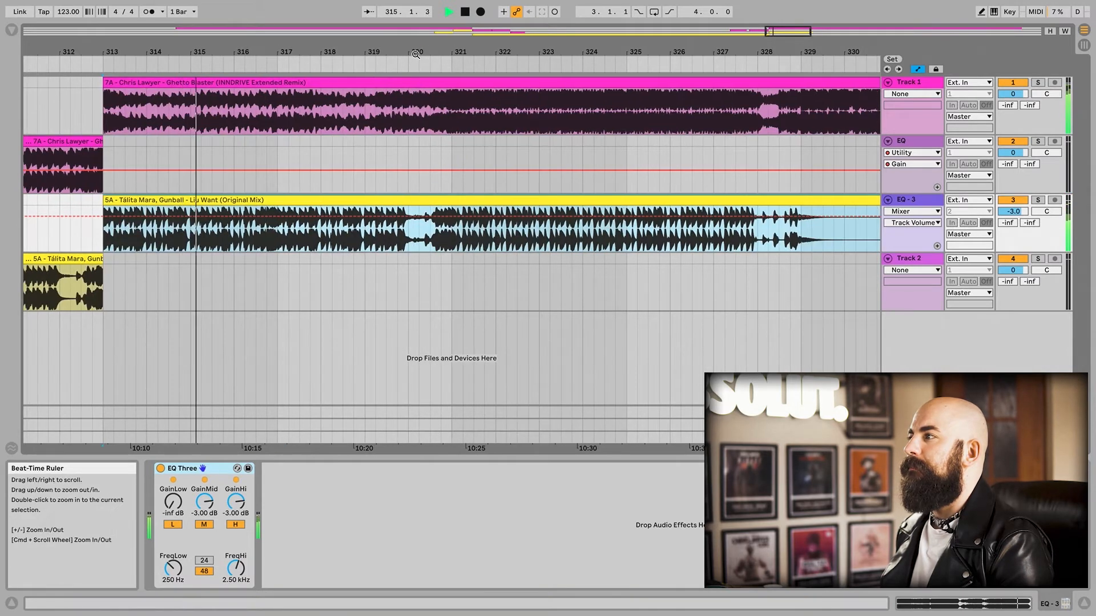
pyautogui.click(715, 127)
pyautogui.press('space')
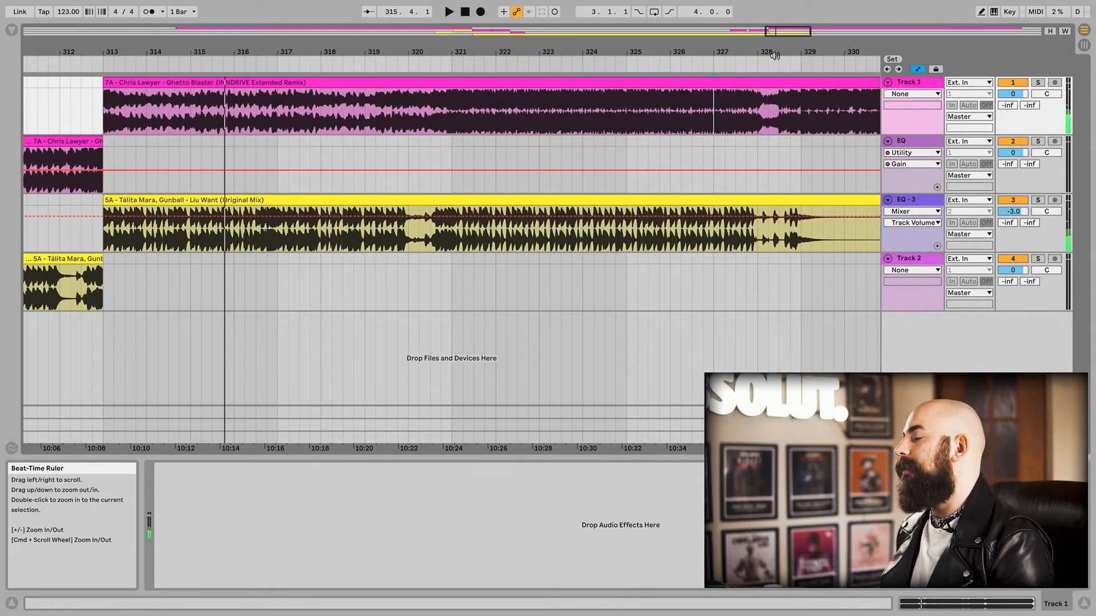
pyautogui.press('space')
pyautogui.moveTo(807, 52); pyautogui.dragTo(650, 52)
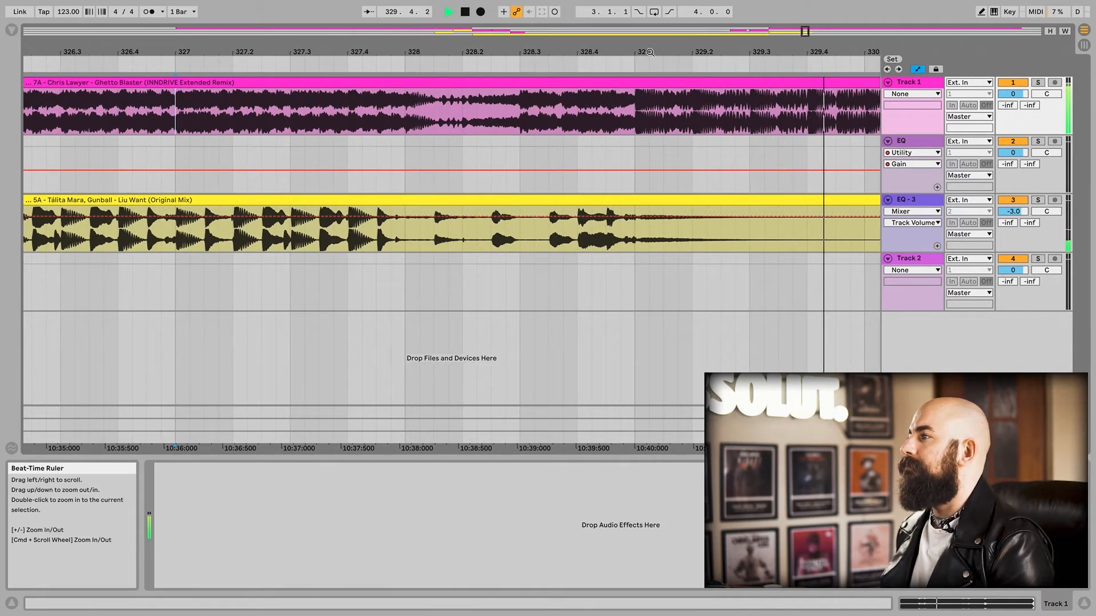
pyautogui.press('space')
pyautogui.moveTo(650, 52); pyautogui.dragTo(768, 52)
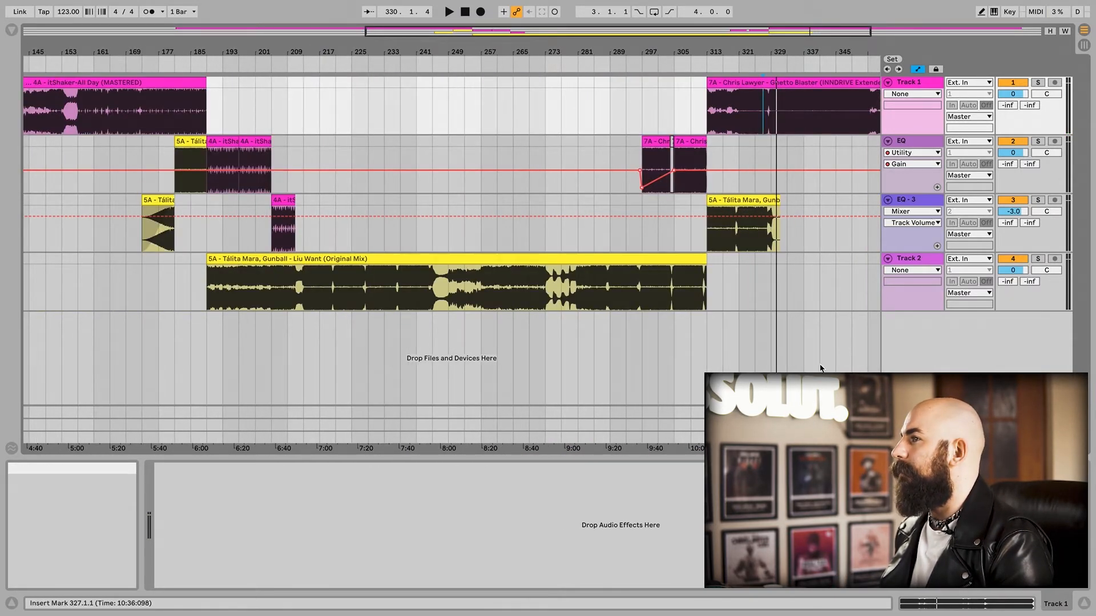
# - Reveal the return and Master tracks and play the lead-in to the bar 189 transition from bar 182.3
pyautogui.moveTo(197, 54); pyautogui.dragTo(150, 103)
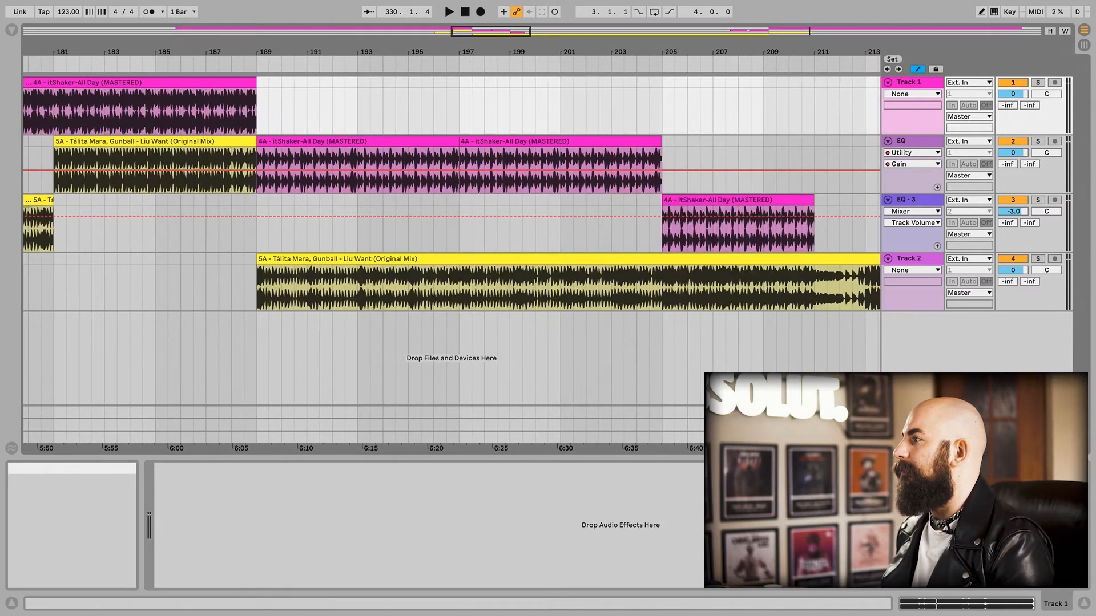
pyautogui.click(887, 437)
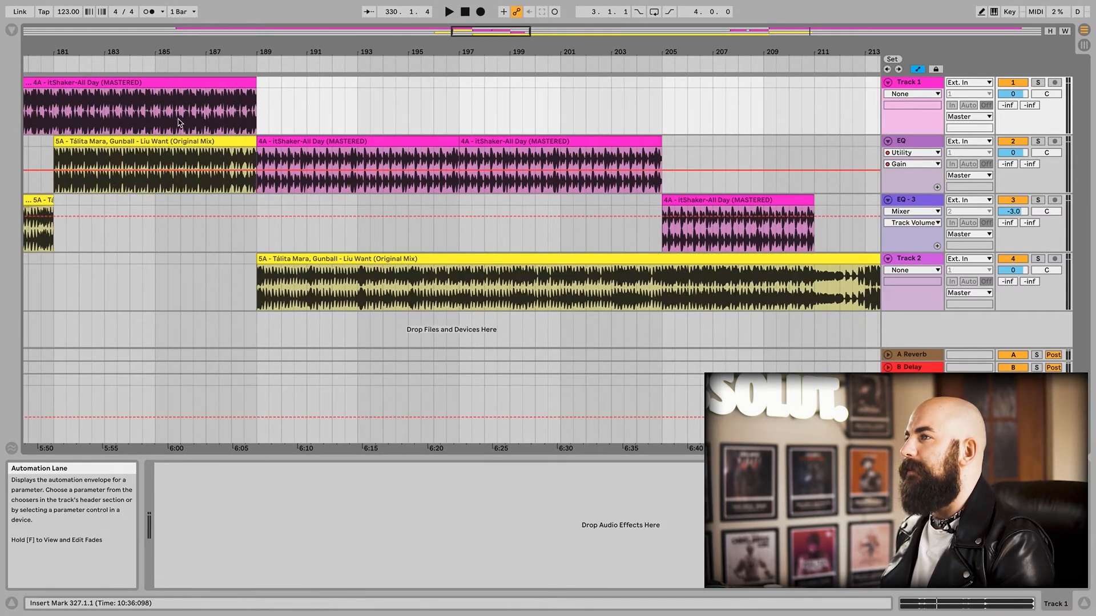
pyautogui.press('space')
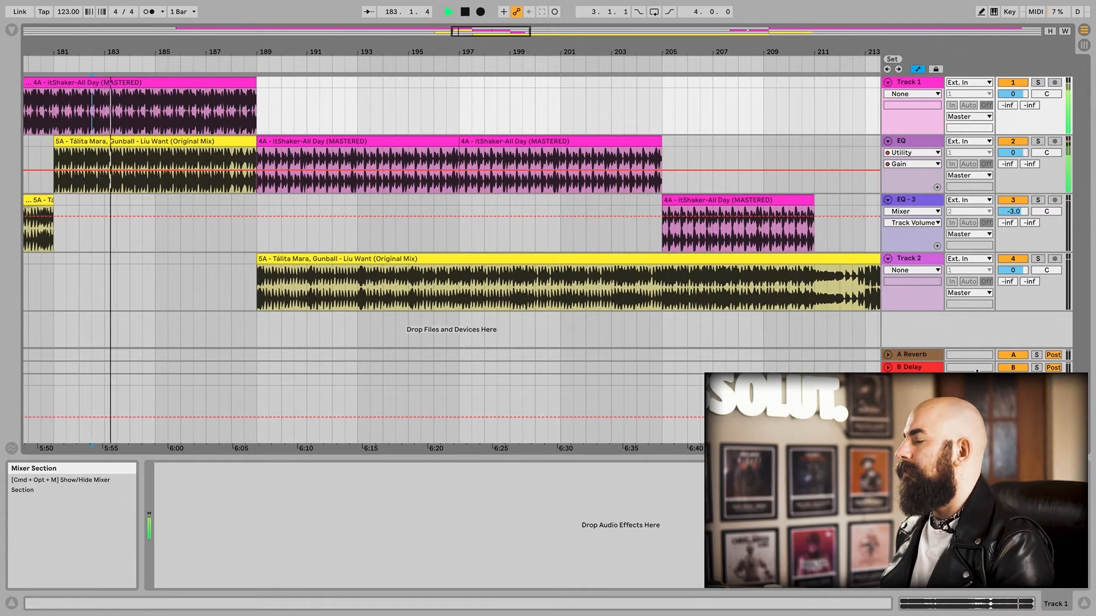
# - Add the Limiter audio effect to Track 1
pyautogui.click(12, 30)
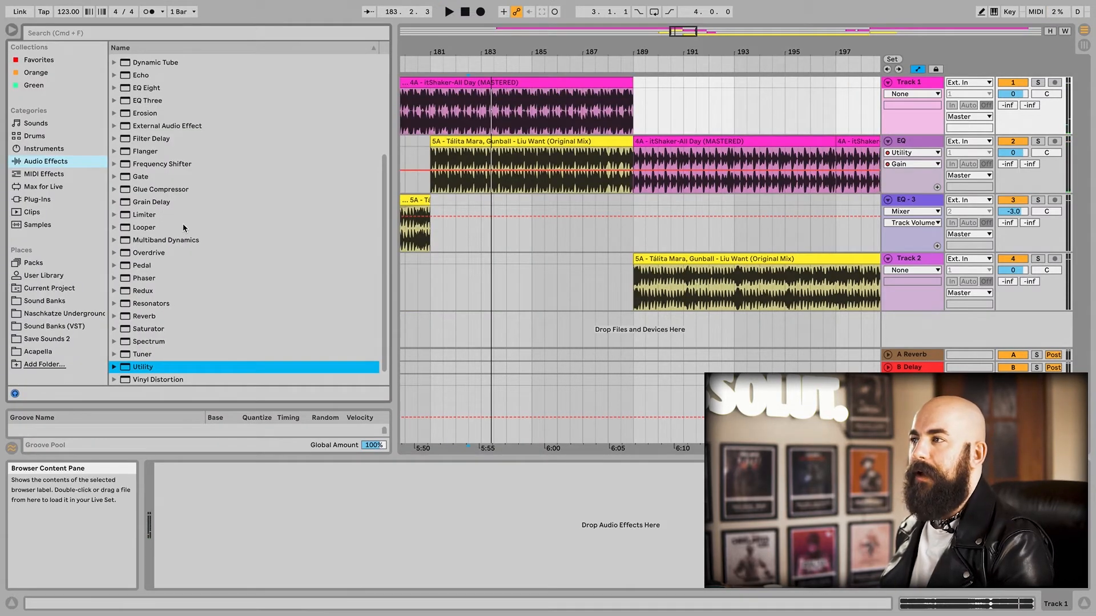
pyautogui.click(141, 218)
pyautogui.moveTo(424, 512); pyautogui.dragTo(462, 502)
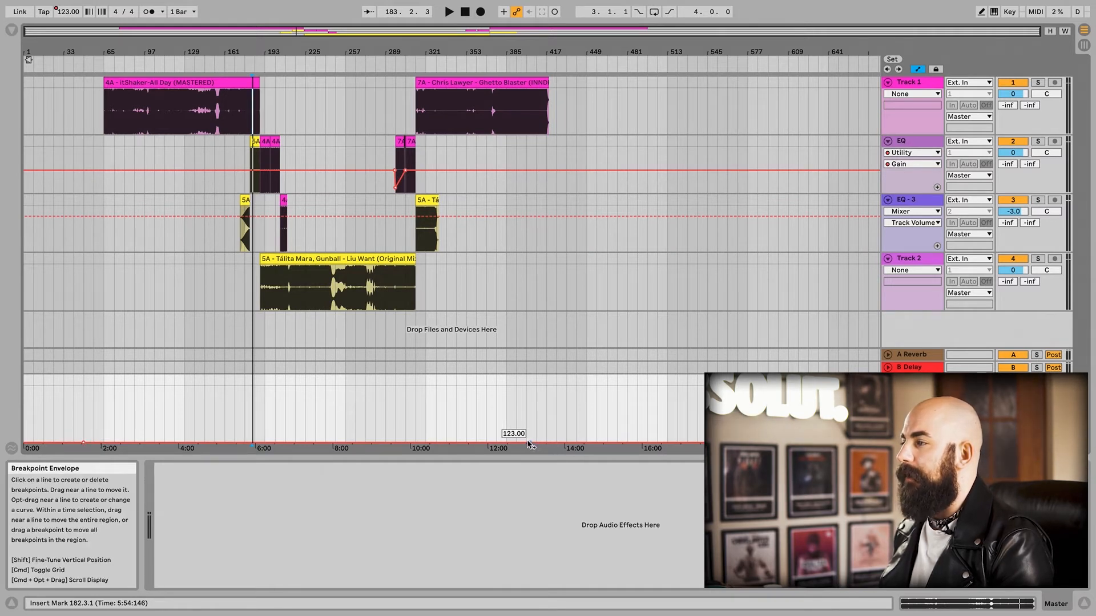
# - Ramp the song tempo automation on the Master track up to 127 BPM at about bar 377
pyautogui.moveTo(508, 442); pyautogui.dragTo(507, 388)
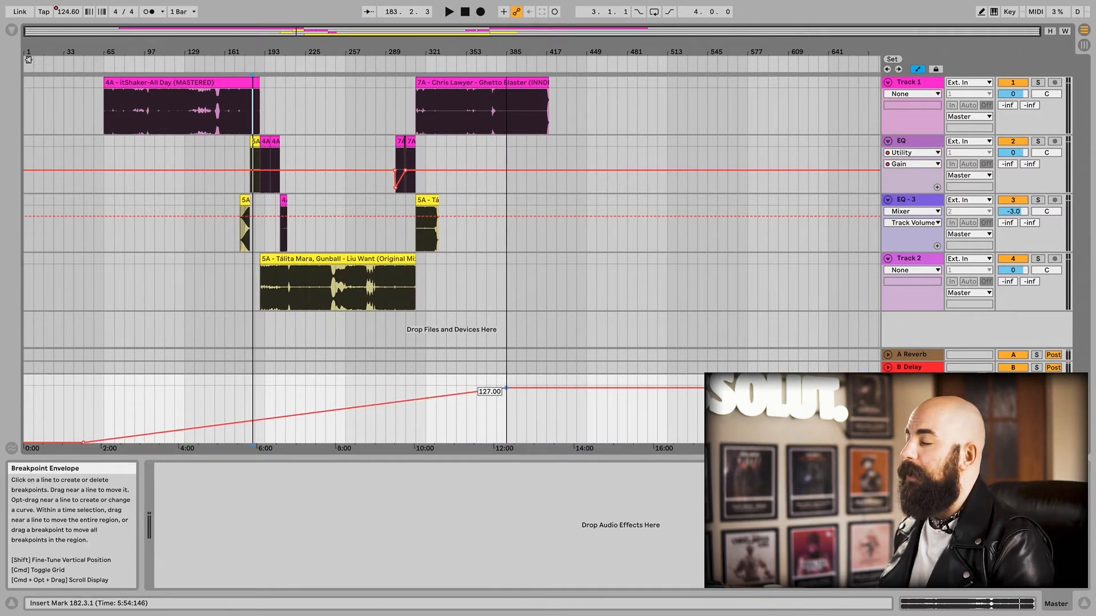
pyautogui.moveTo(506, 388); pyautogui.dragTo(496, 388)
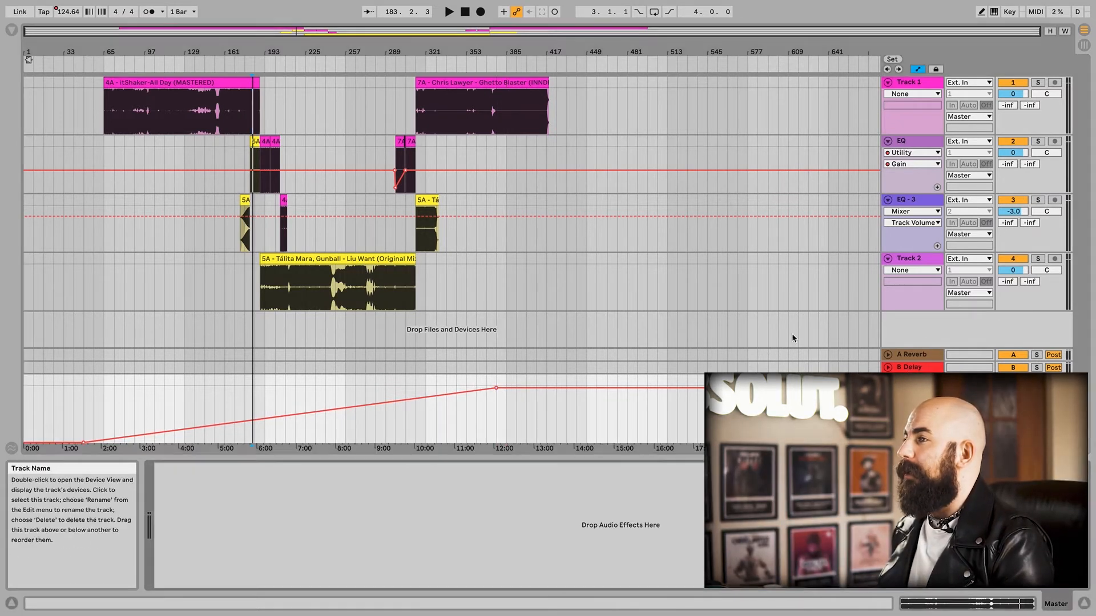
# - Add the Echo effect to the Master track and move the Limiter from Track 1 to sit after it
pyautogui.click(12, 30)
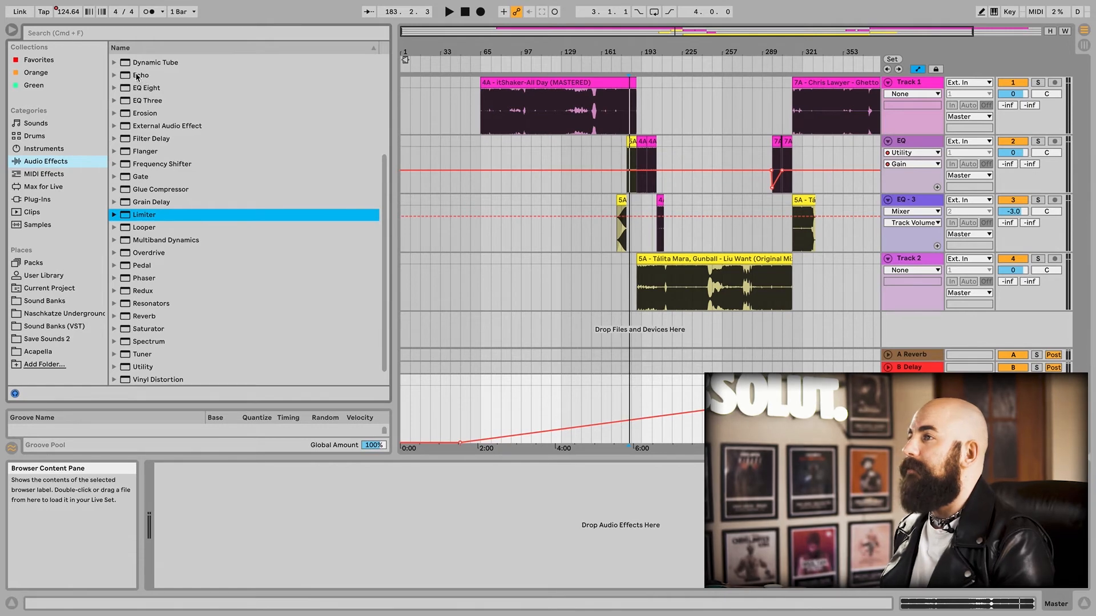
pyautogui.moveTo(138, 75); pyautogui.dragTo(674, 303)
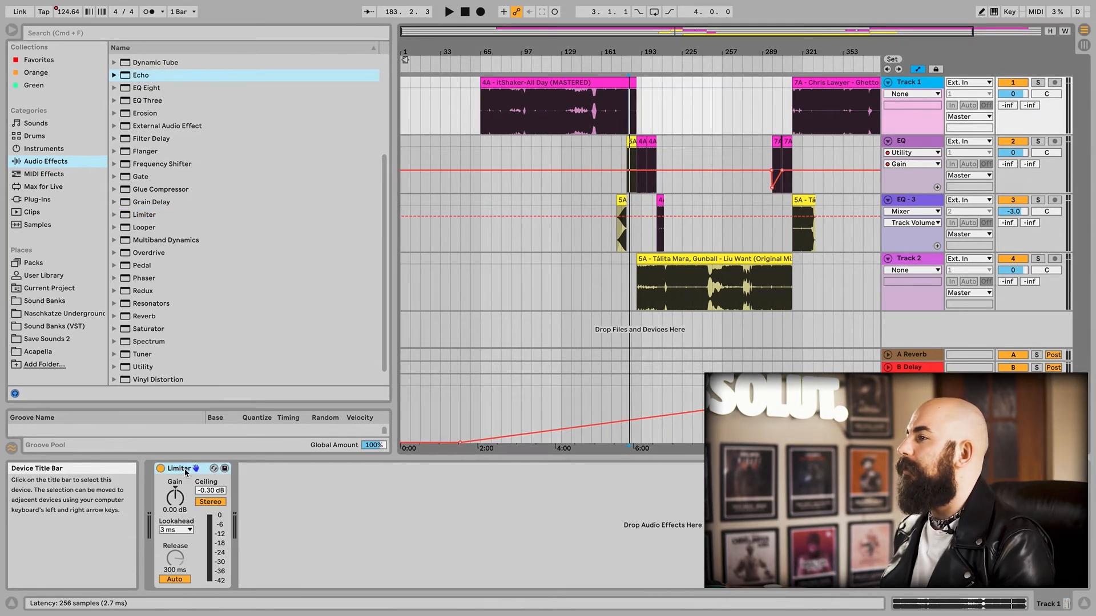
pyautogui.click(185, 469)
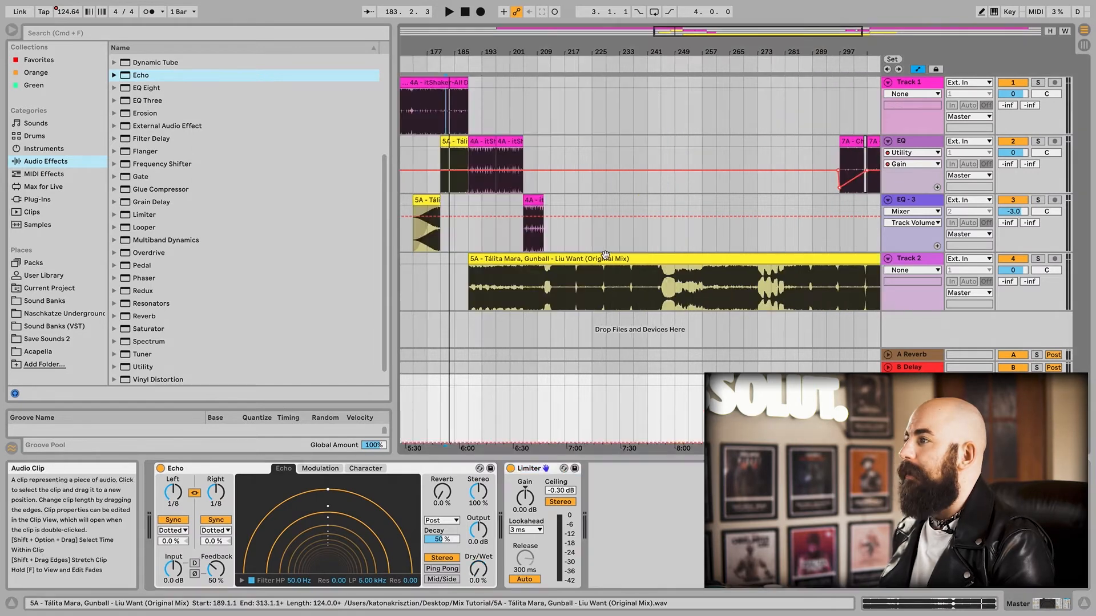
# - Automate the Echo's Dry/Wet on the Master track to rise from 0 % at bar 245 to about 35 % at bar 273
pyautogui.click(660, 250)
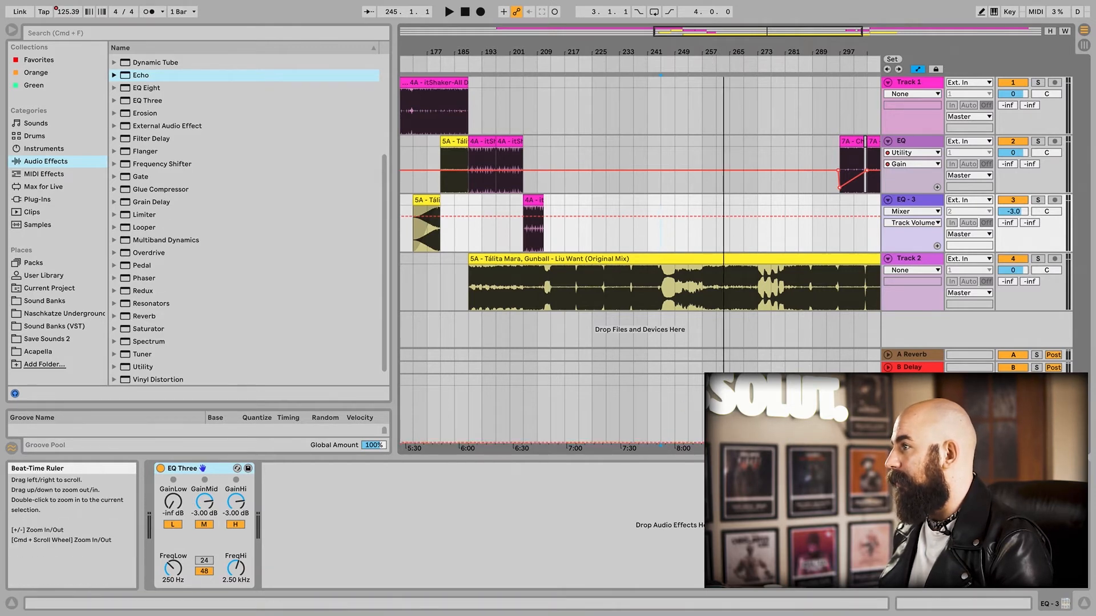
pyautogui.moveTo(720, 53); pyautogui.dragTo(689, 126)
pyautogui.click(585, 444)
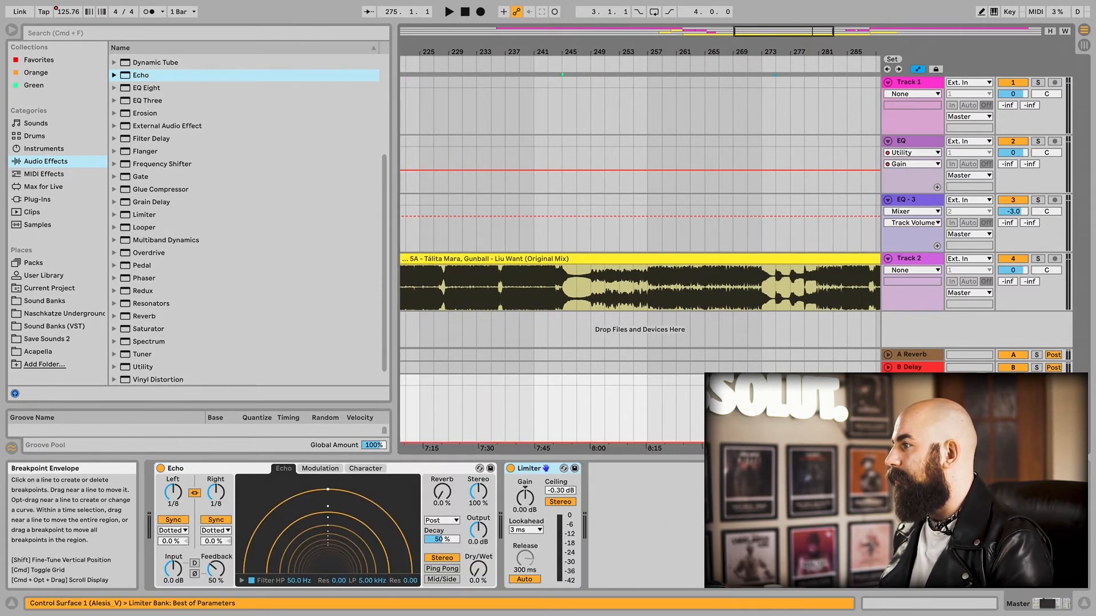
pyautogui.rightClick(762, 212)
pyautogui.click(759, 425)
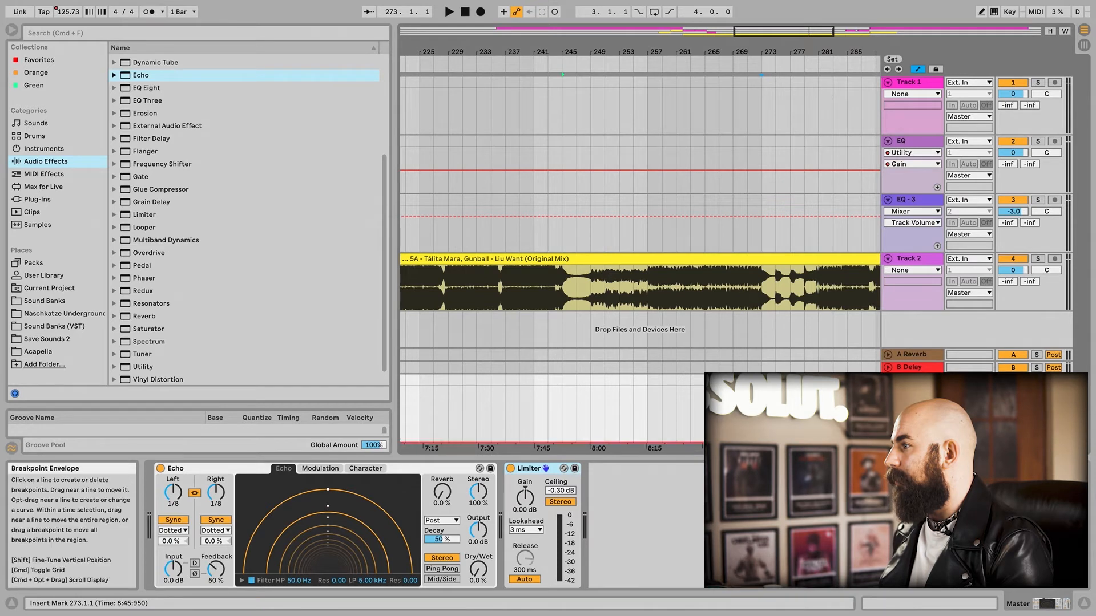
pyautogui.moveTo(761, 443); pyautogui.dragTo(762, 424)
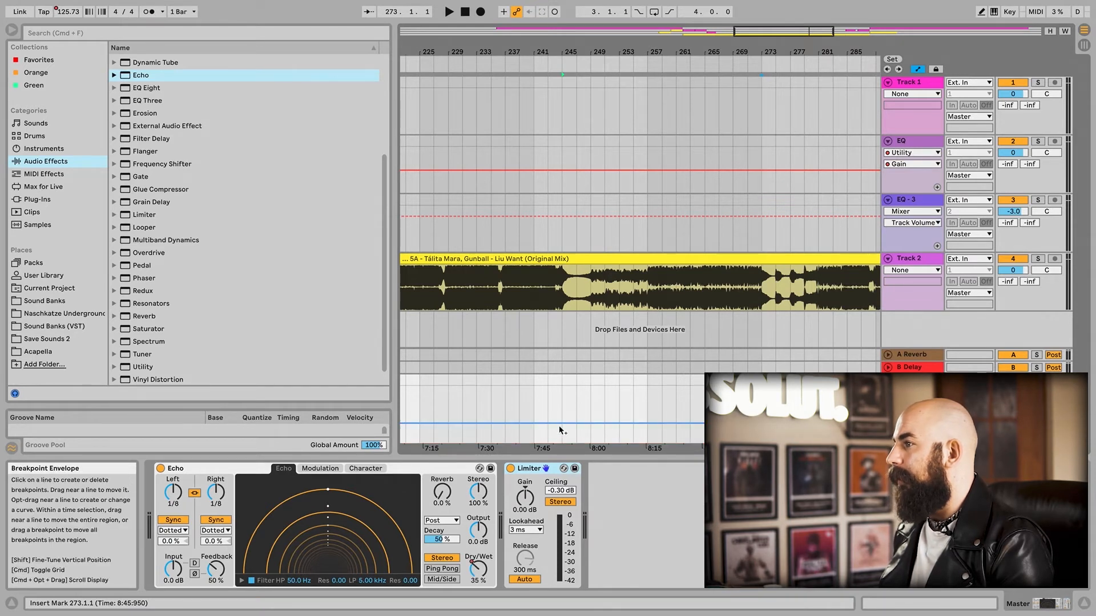
pyautogui.moveTo(561, 430); pyautogui.dragTo(561, 443)
# - Play the Echo build-up from bar 259, switching the Echo off and on again to compare
pyautogui.click(662, 400)
pyautogui.press('space')
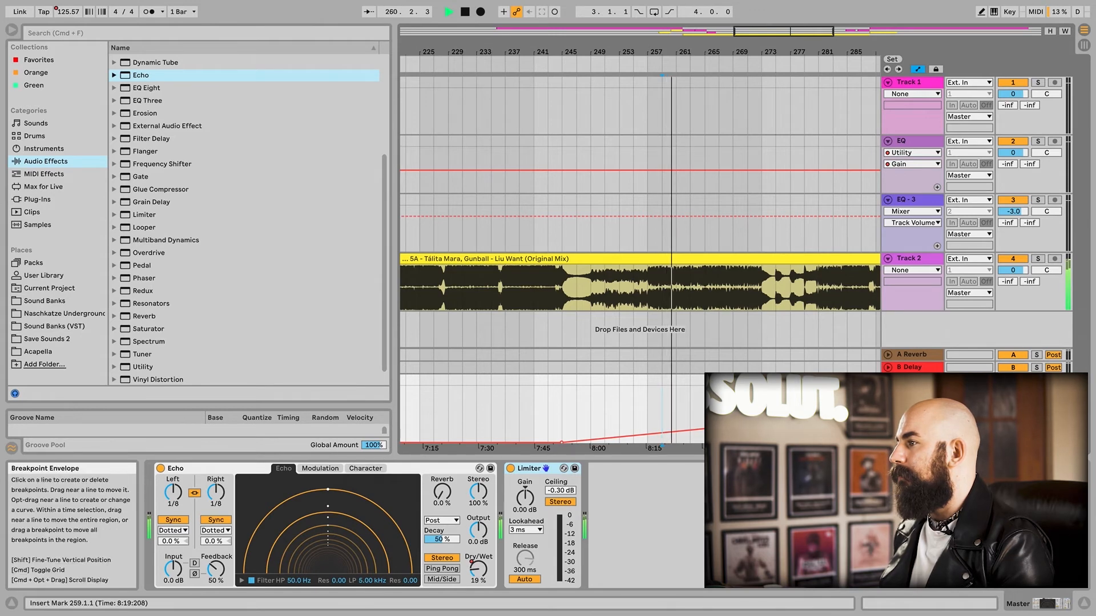
pyautogui.click(410, 468)
pyautogui.press('0')
pyautogui.press('0')
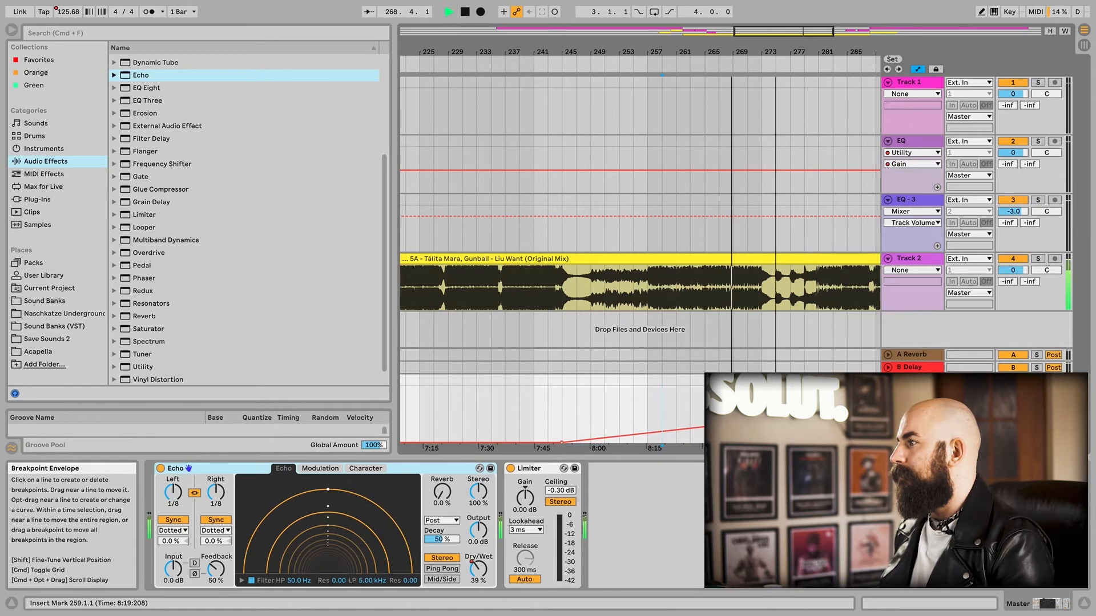
# - Set the Echo's linked left and right delay divisions to 1/2
pyautogui.moveTo(785, 52); pyautogui.dragTo(779, 143)
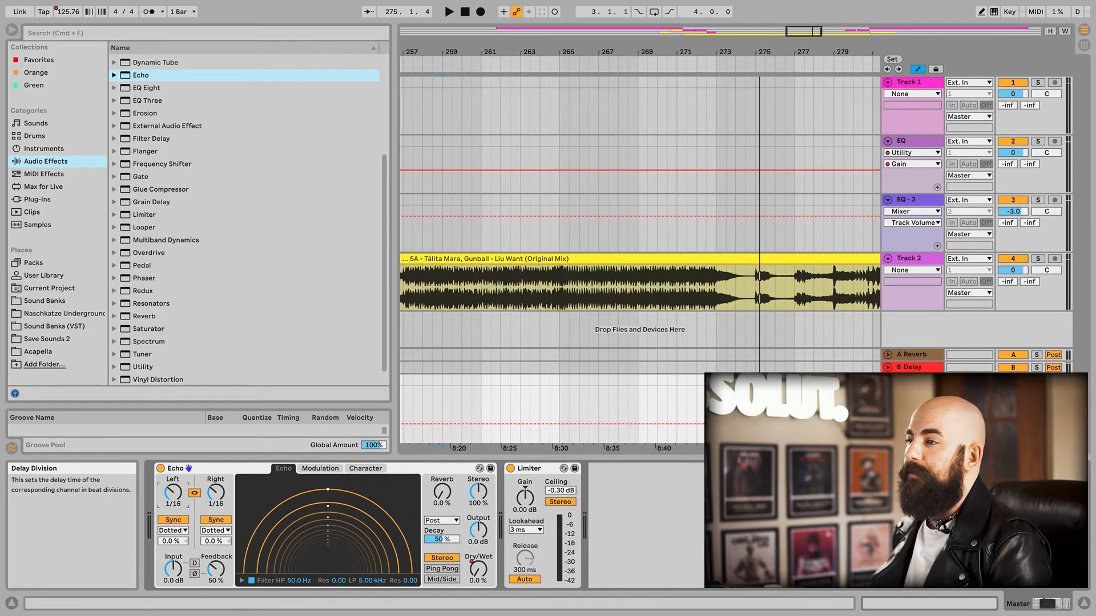
pyautogui.moveTo(173, 492); pyautogui.dragTo(173, 474)
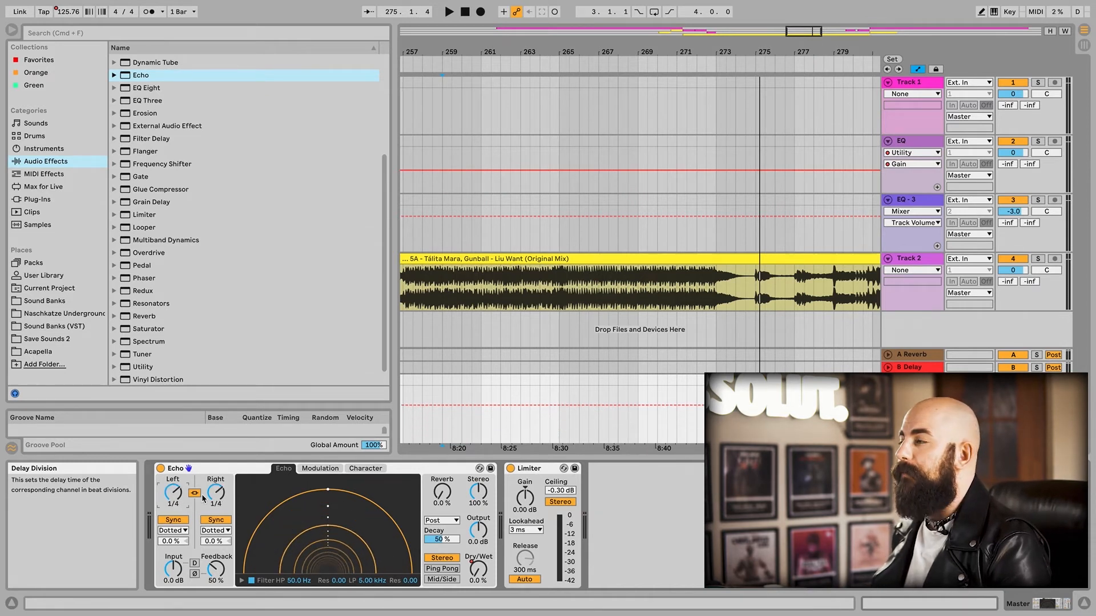
pyautogui.hscroll(-1, 542, 426)
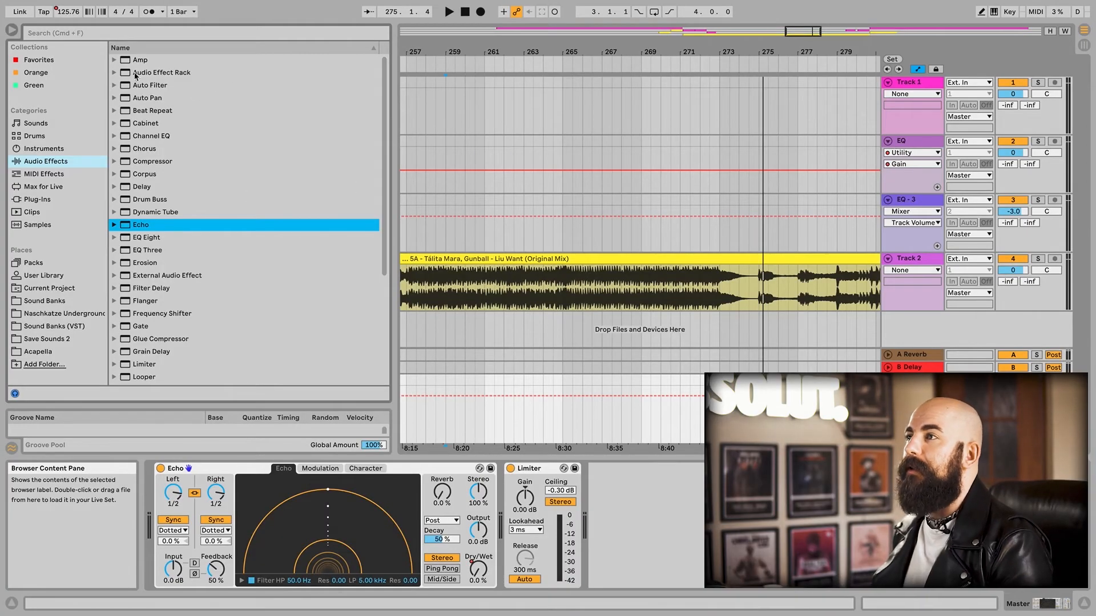
# - Load the Knob 1 Fade to Grey rack from the Performance & DJ audio effect racks onto the Master track
pyautogui.click(115, 73)
pyautogui.click(123, 125)
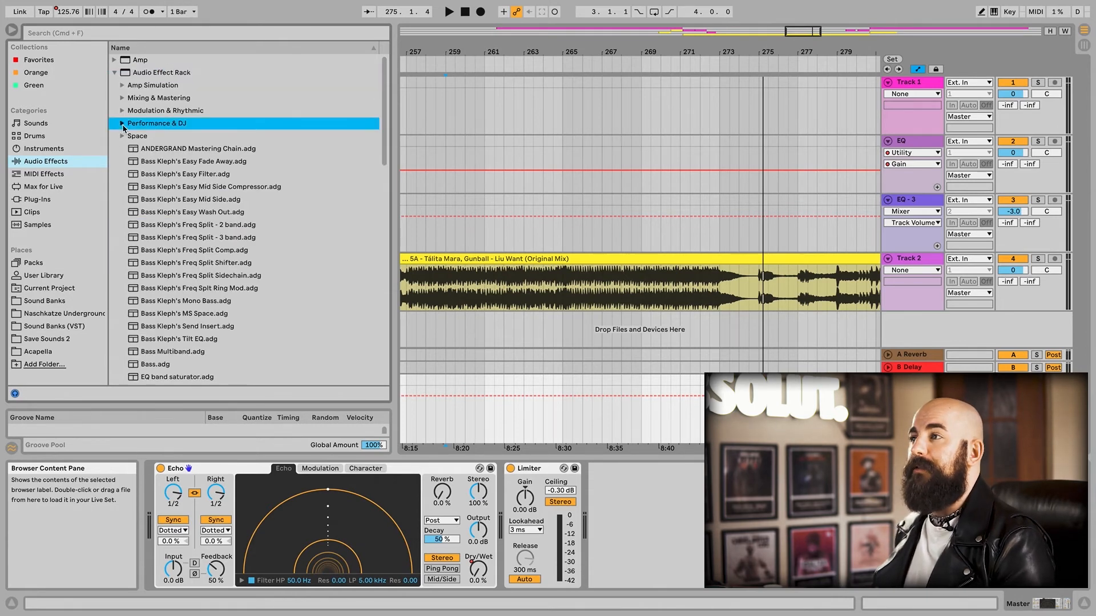
pyautogui.click(122, 124)
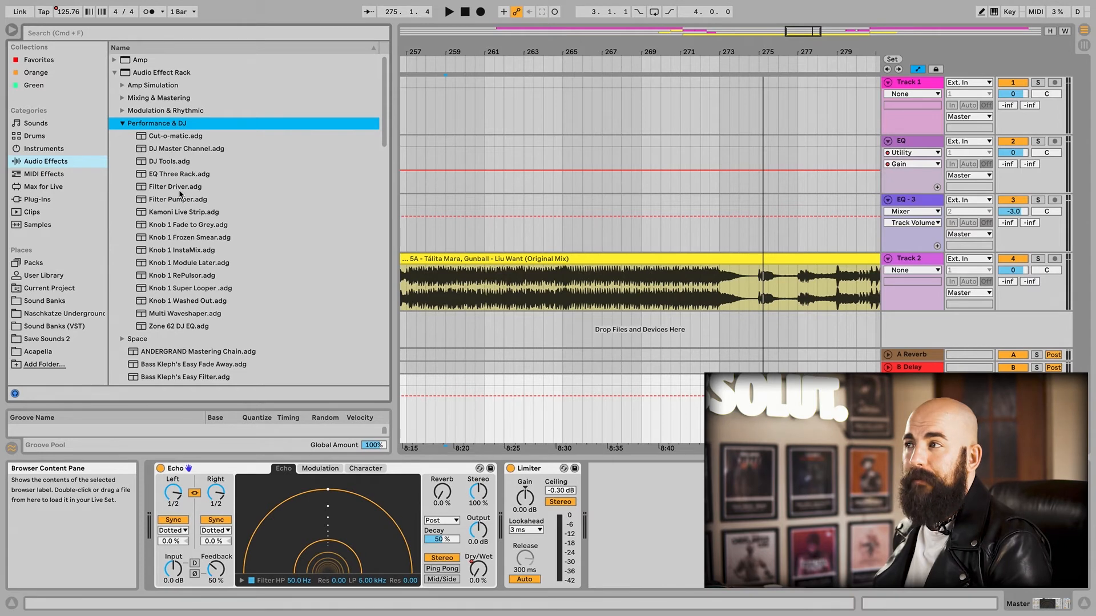
pyautogui.doubleClick(184, 227)
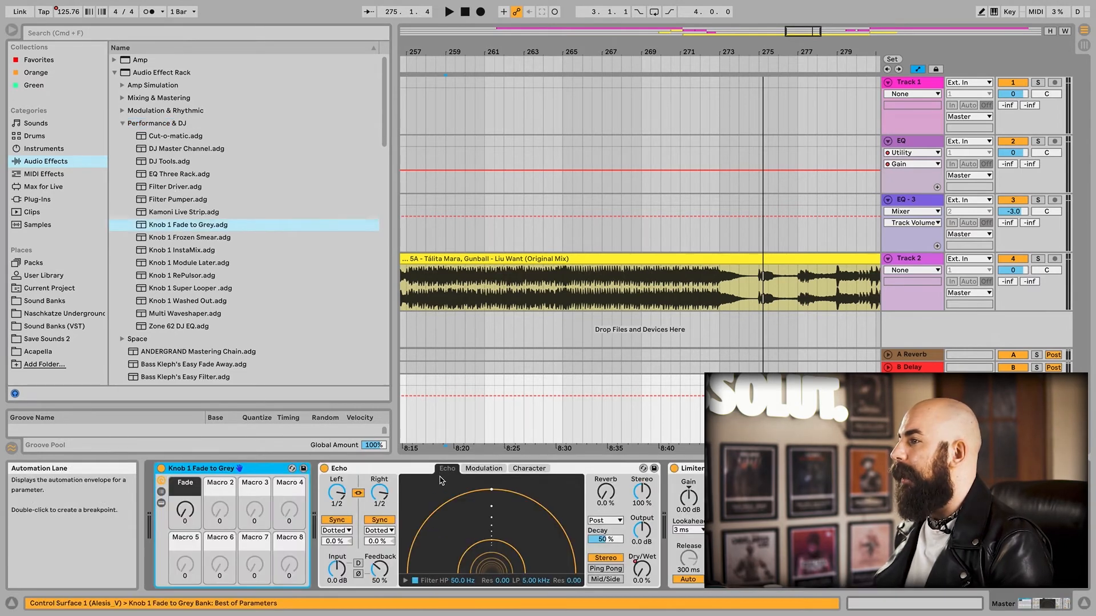
# - Show the Echo's Dry/Wet envelope in the Master track's automation lane
pyautogui.click(912, 391)
pyautogui.click(912, 402)
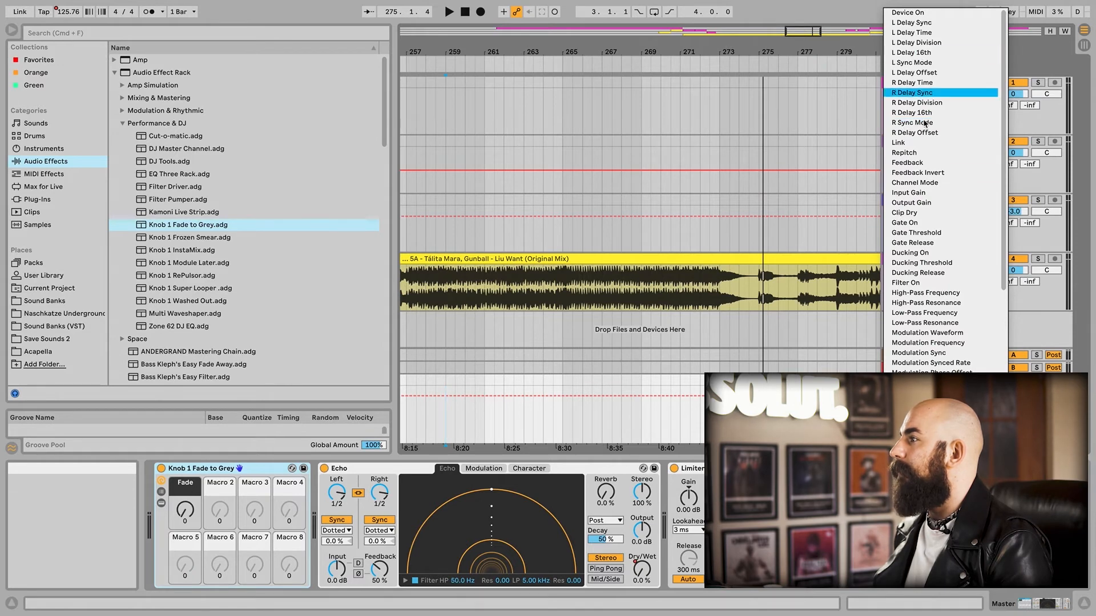
pyautogui.click(913, 369)
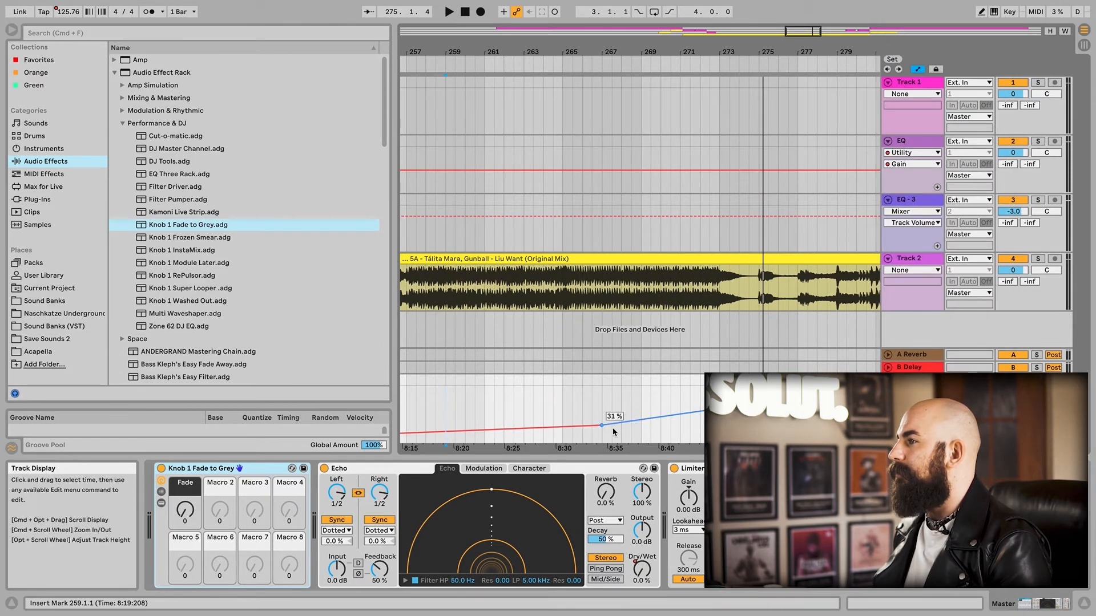
pyautogui.moveTo(592, 53); pyautogui.dragTo(626, 44)
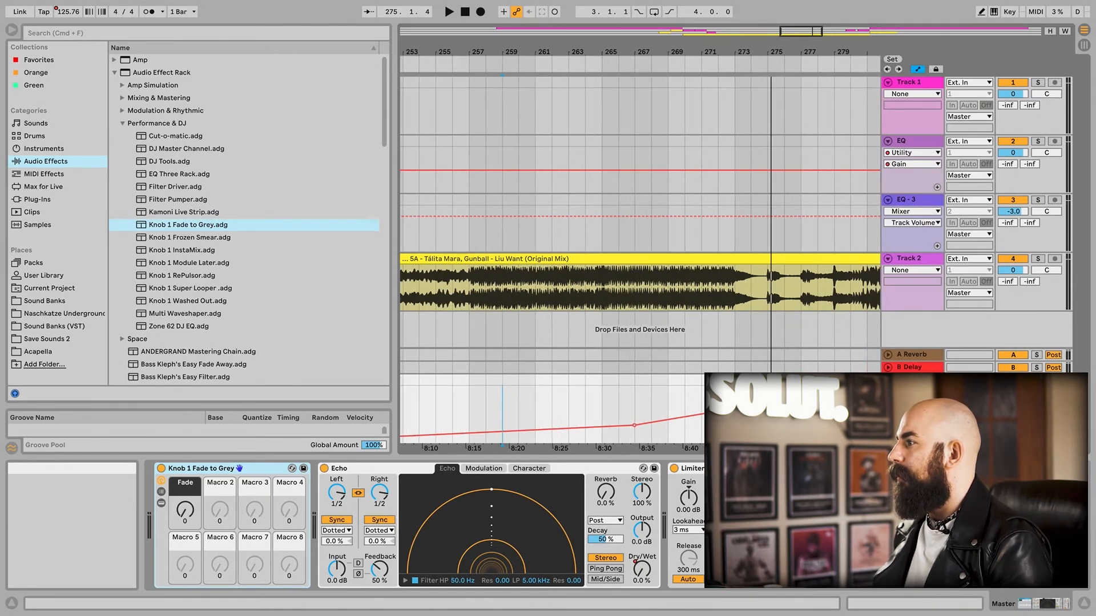
# - Add a second Master automation lane and automate the Echo's Device On to be on from about bar 244 to about bar 276
pyautogui.click(937, 437)
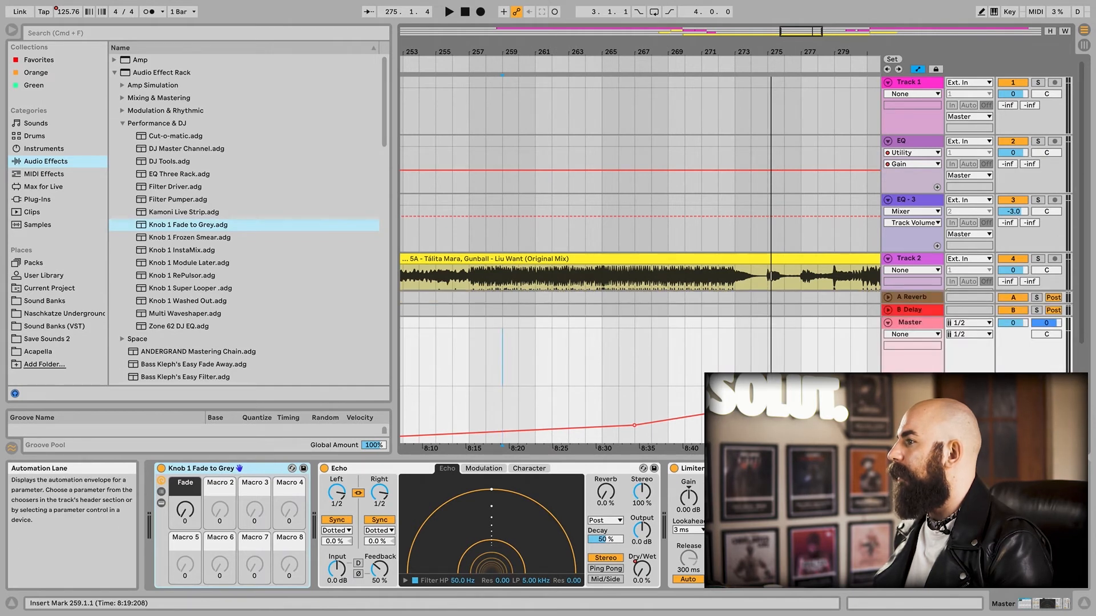
pyautogui.click(912, 335)
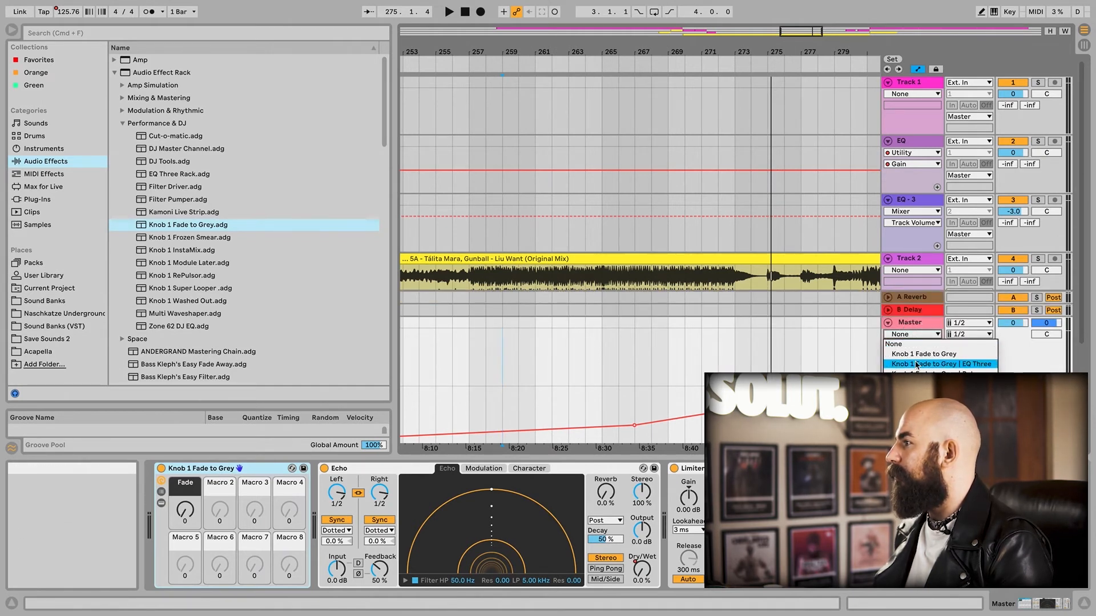
pyautogui.click(907, 403)
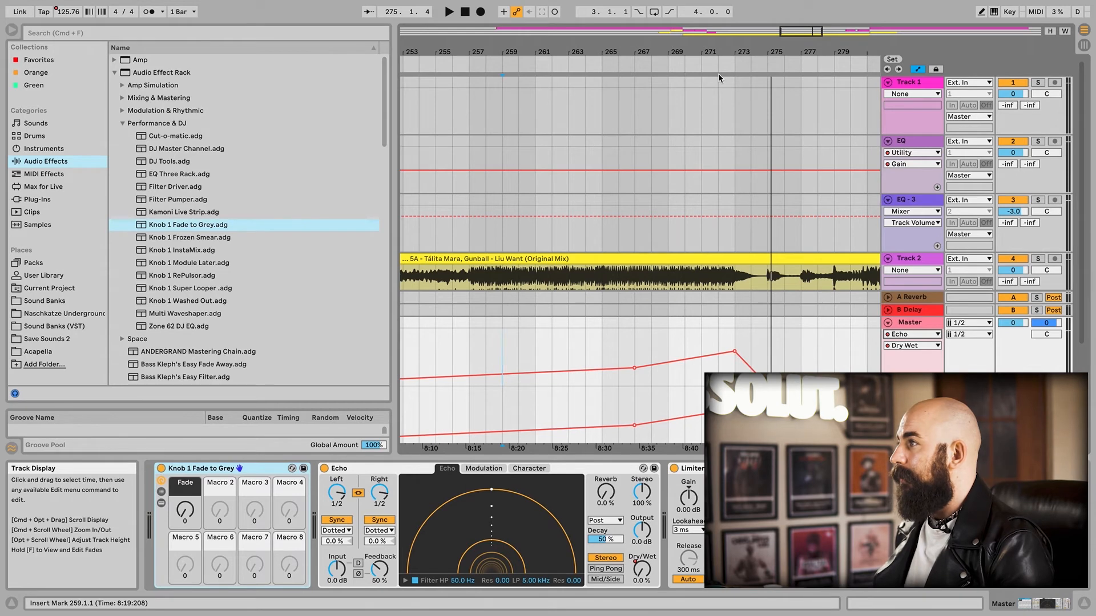
pyautogui.moveTo(691, 52); pyautogui.dragTo(610, 2)
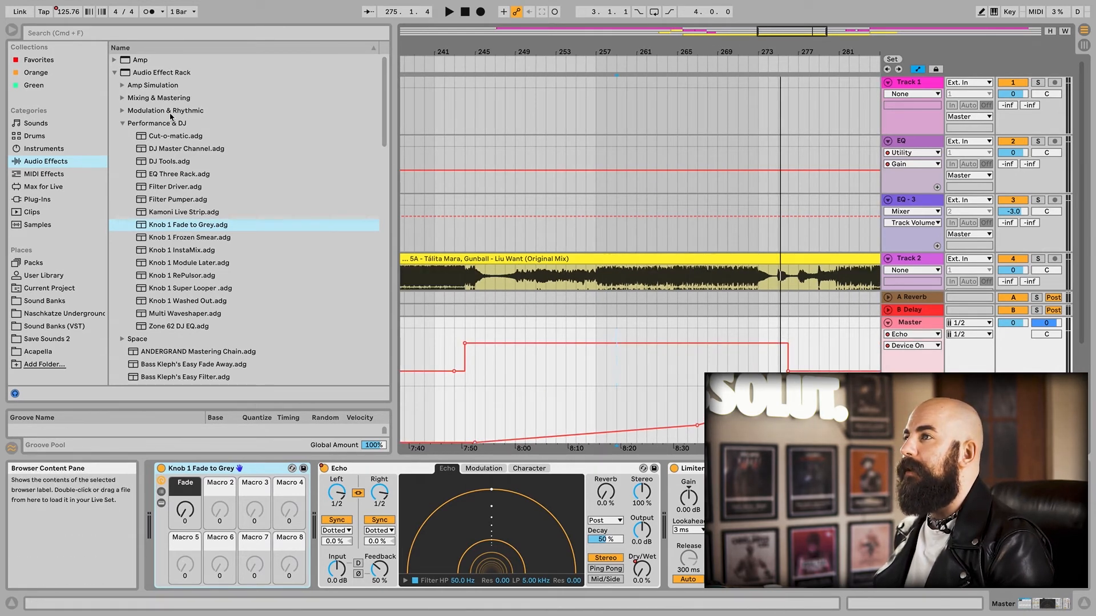
# - Load an EQ Three onto the Master track's device chain
pyautogui.click(117, 72)
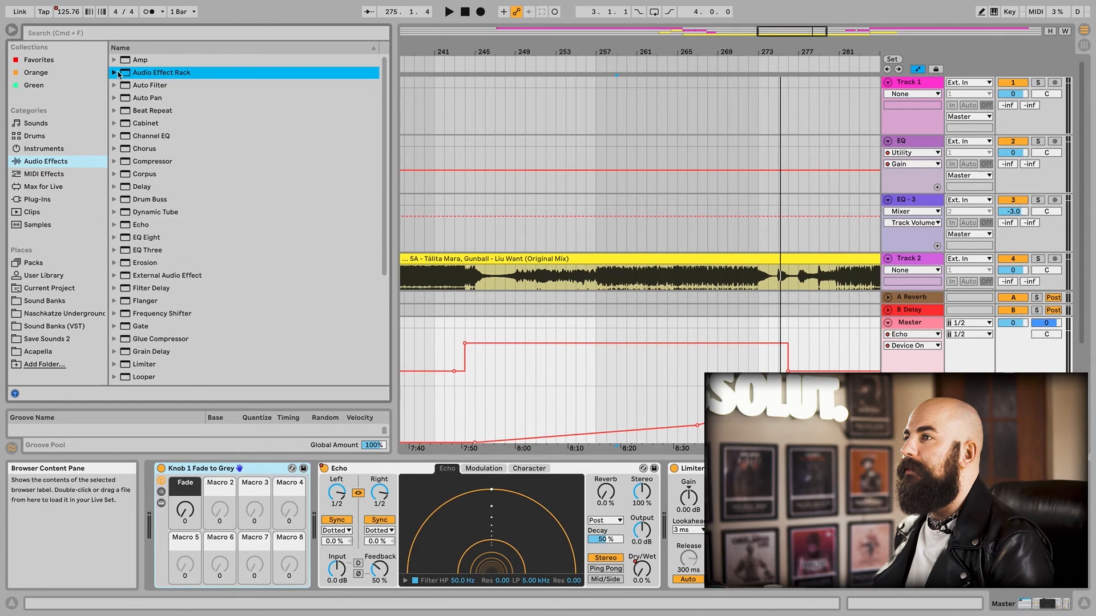
pyautogui.click(156, 251)
pyautogui.doubleClick(156, 251)
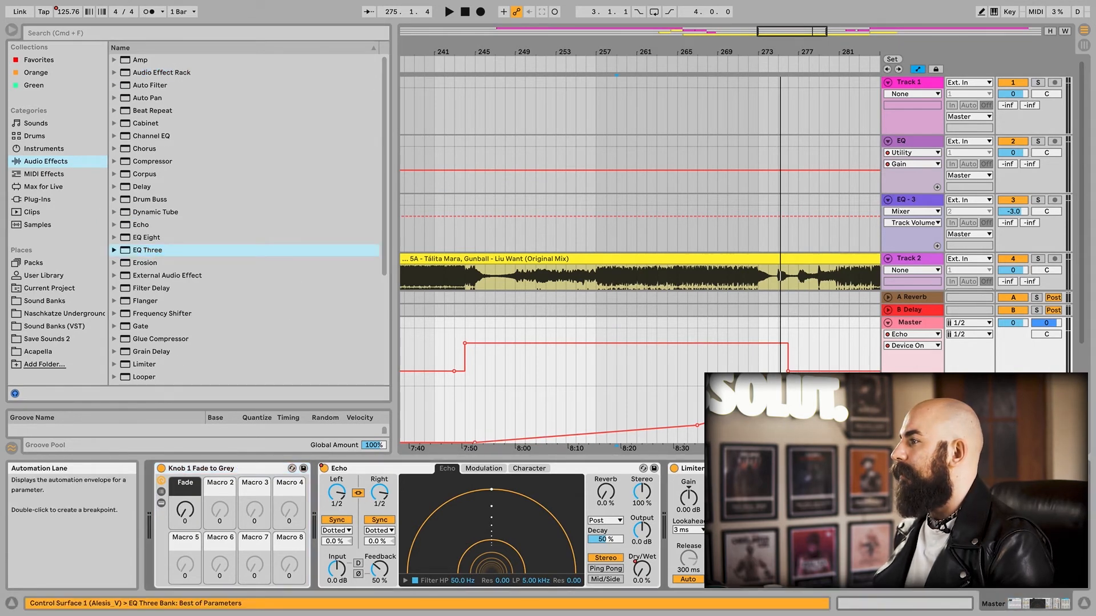
# - Play the song transition from bar 309 with the Knob 1 Fade to Grey rack switched off on the Master track
pyautogui.hscroll(12, 791, 250)
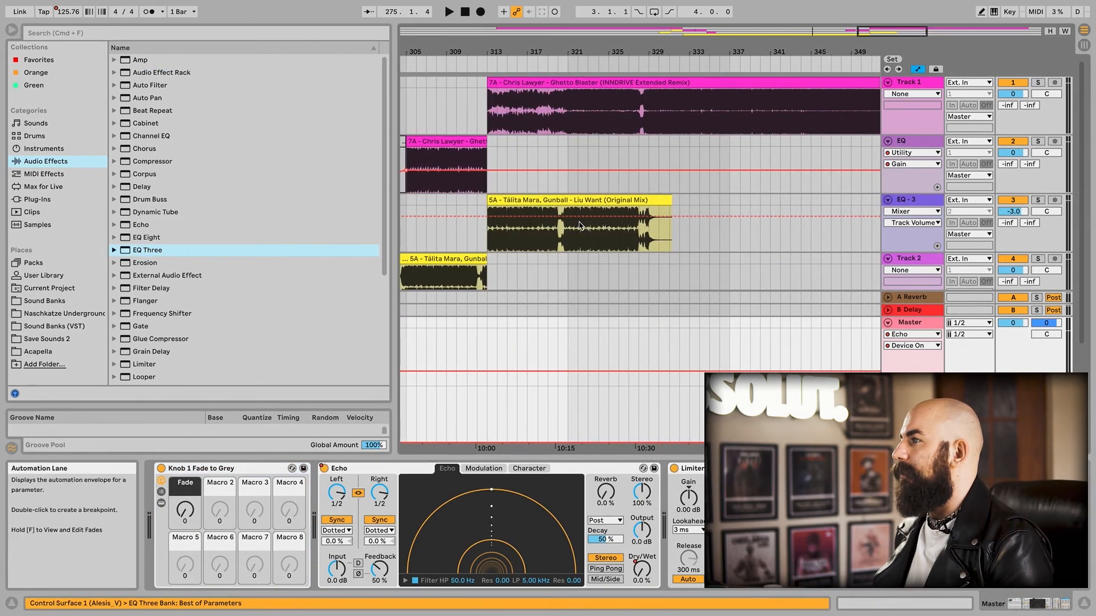
pyautogui.hscroll(-2, 557, 200)
pyautogui.click(543, 201)
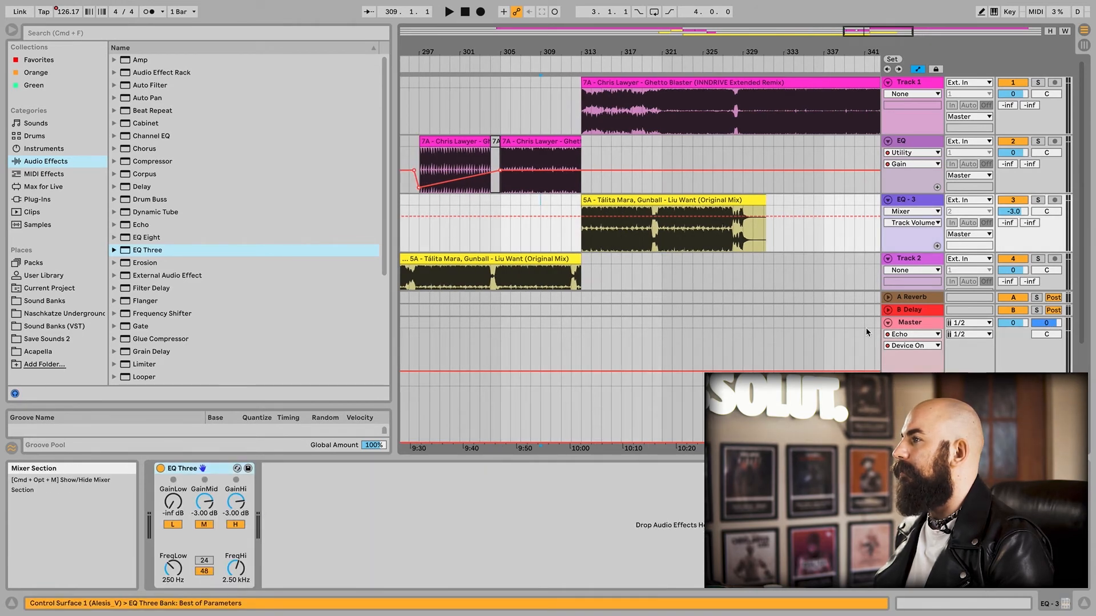
pyautogui.press('space')
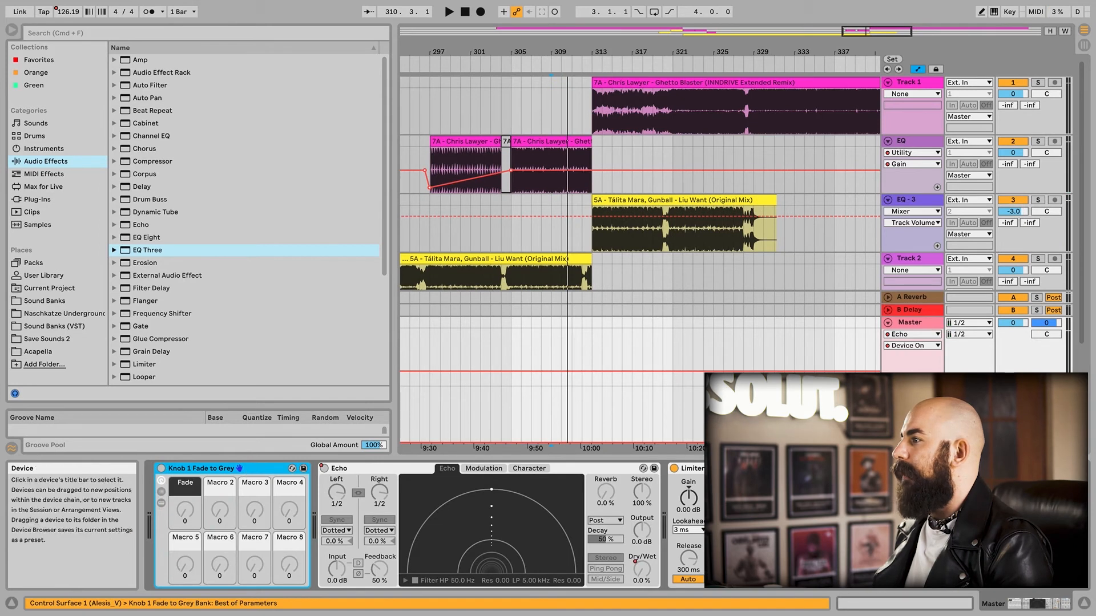
pyautogui.click(793, 468)
pyautogui.press('space')
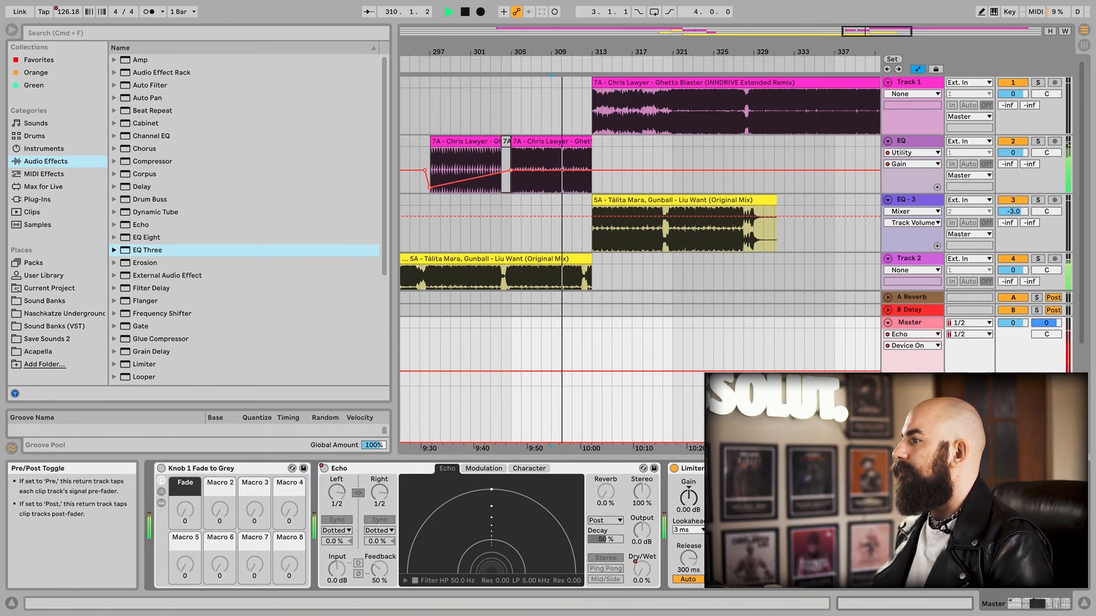
pyautogui.press('space')
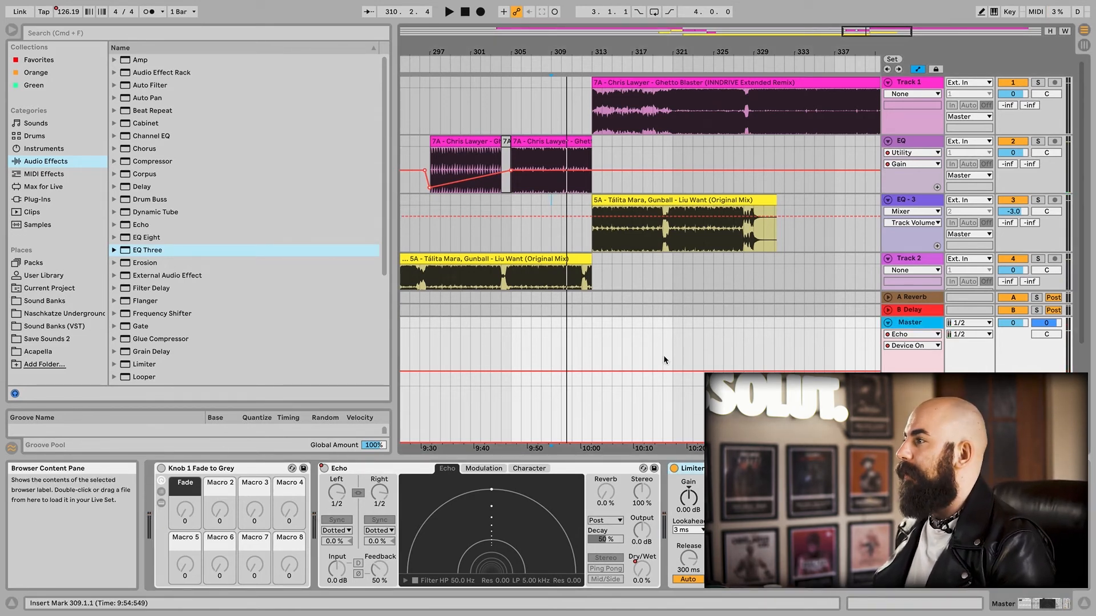
# - Switch the Knob 1 Fade to Grey rack on and set its Fade macro to 62 for the Ghetto Blaster break before bar 377
pyautogui.hscroll(-5, 587, 345)
pyautogui.click(161, 469)
pyautogui.hscroll(-4, 680, 256)
pyautogui.scroll(-2, 680, 256)
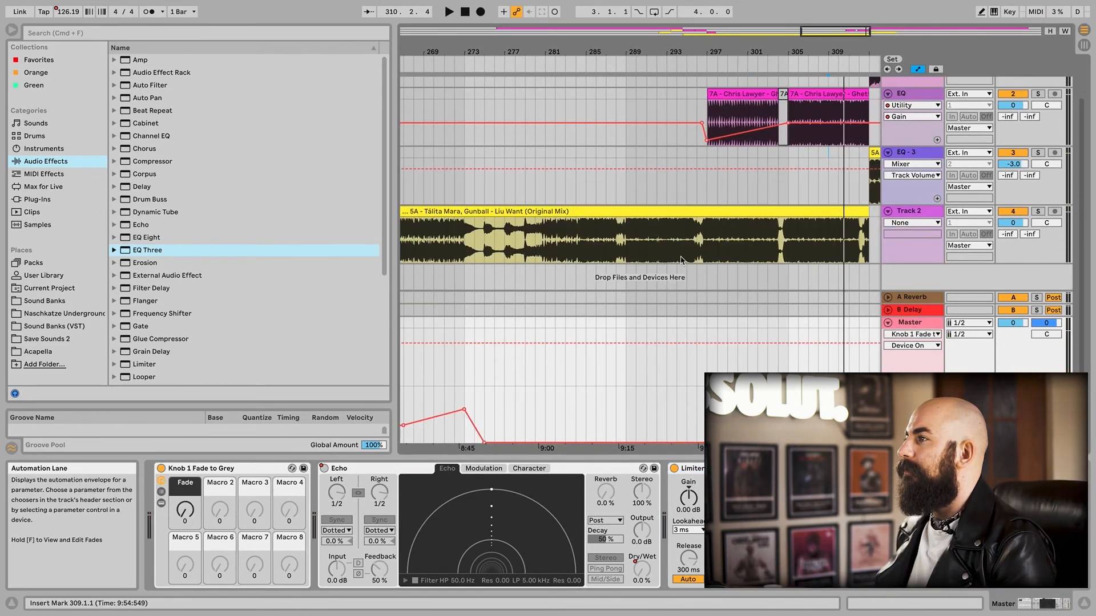
pyautogui.hscroll(8, 717, 146)
pyautogui.scroll(2, 717, 147)
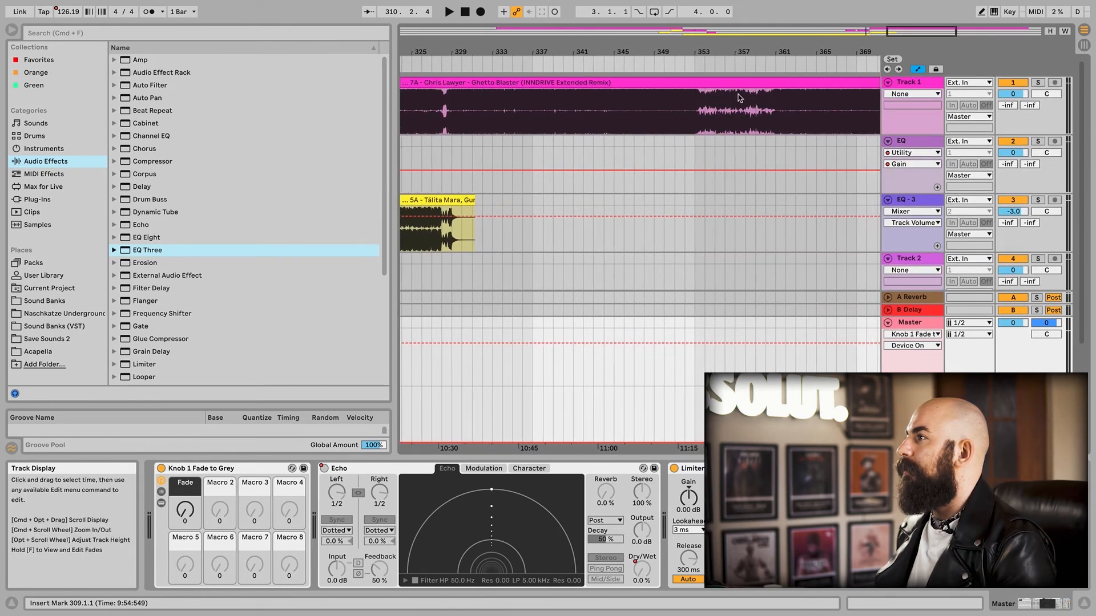
pyautogui.moveTo(781, 49)
pyautogui.mouseDown()
pyautogui.moveTo(762, 71)
pyautogui.moveTo(571, 50)
pyautogui.mouseUp()
pyautogui.click(722, 111)
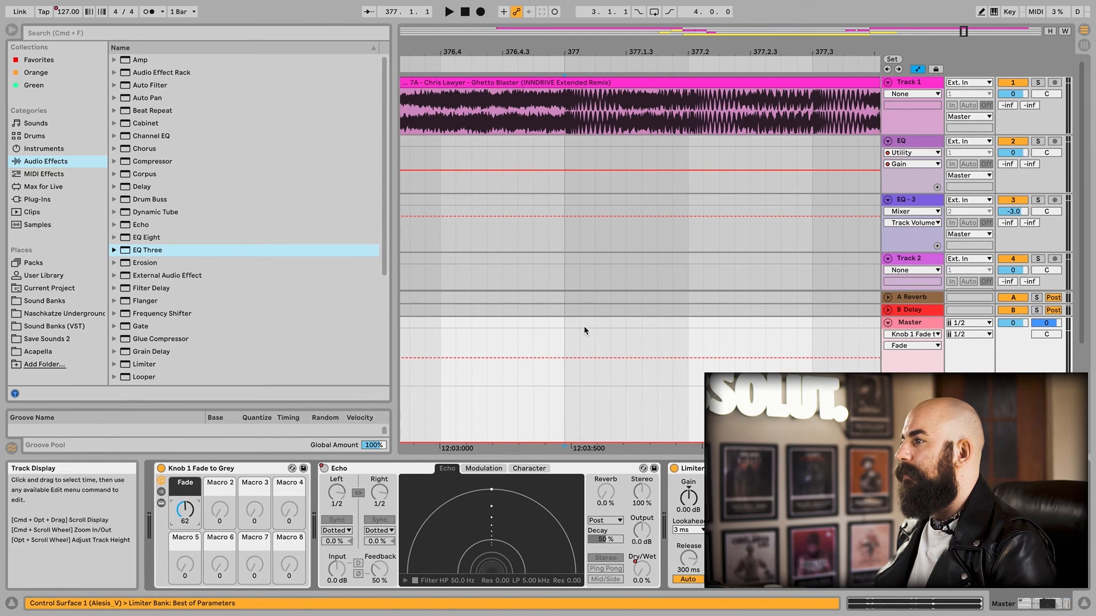
# - Automate the rack's Fade macro on the Master track to rise from 0 at bar 373 to 62 at bar 377, dropping straight back to 0
pyautogui.click(568, 357)
pyautogui.press('b')
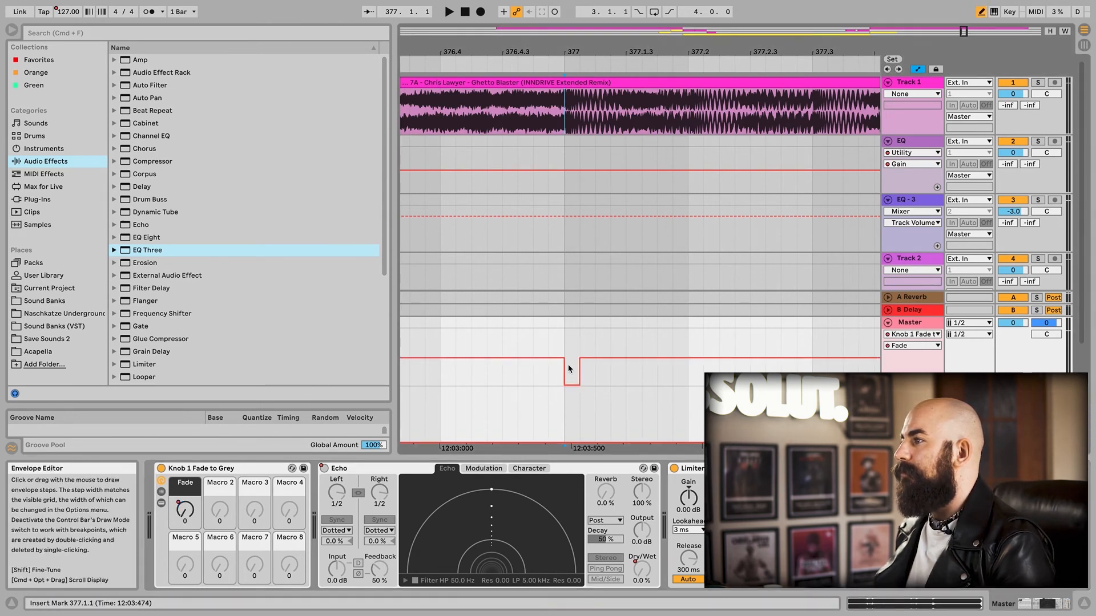
pyautogui.press('b')
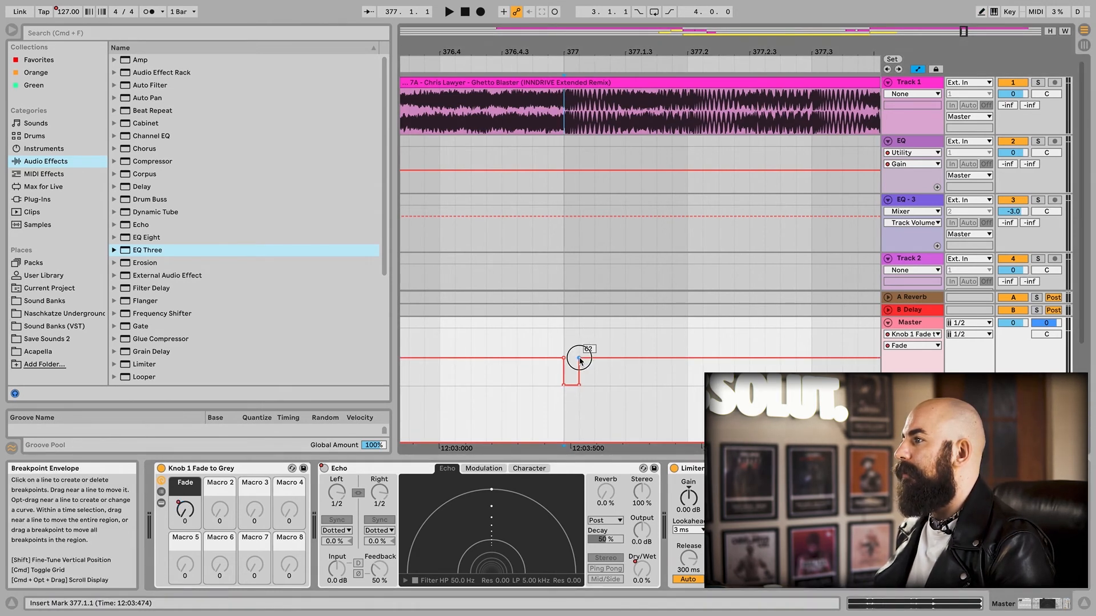
pyautogui.click(579, 359)
pyautogui.moveTo(675, 53); pyautogui.dragTo(879, 64)
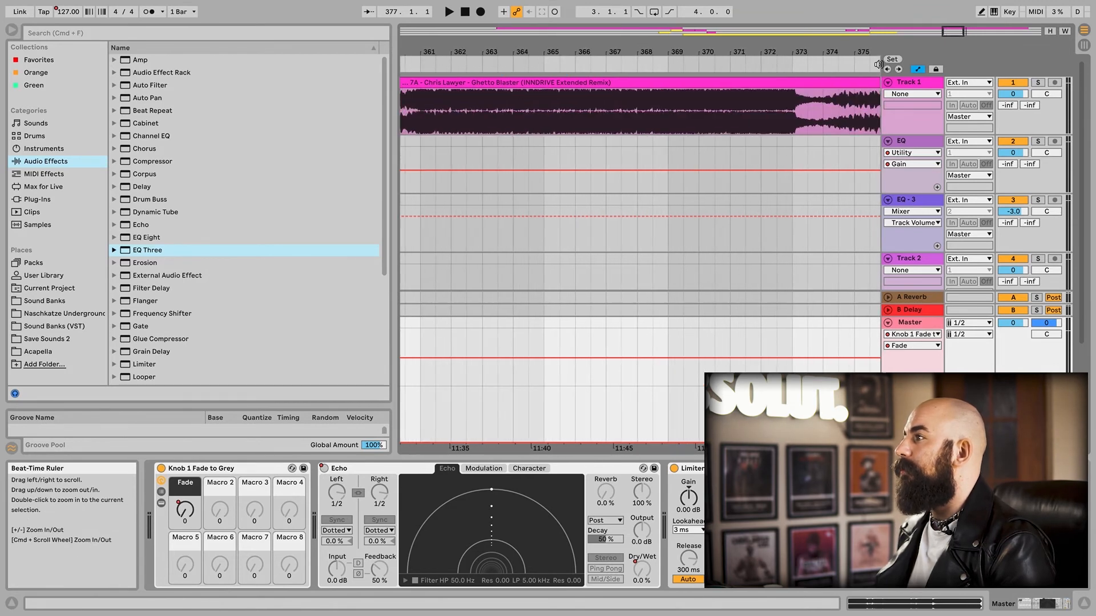
pyautogui.hscroll(5, 534, 360)
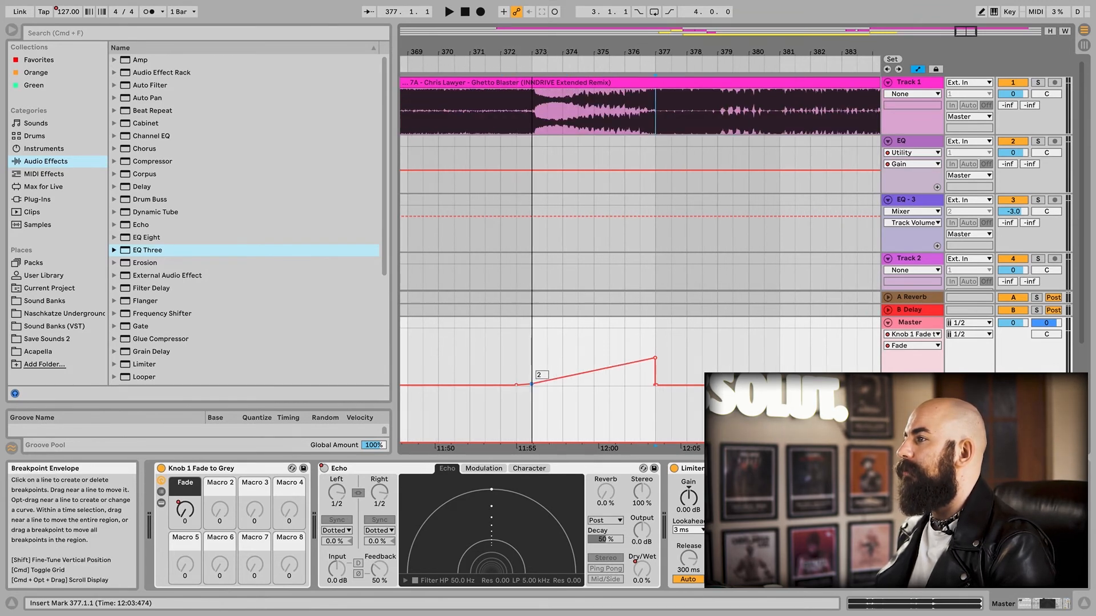
# - Play the automated Fade to Grey build-up from bar 373 through the drop at bar 377
pyautogui.click(530, 358)
pyautogui.press('space')
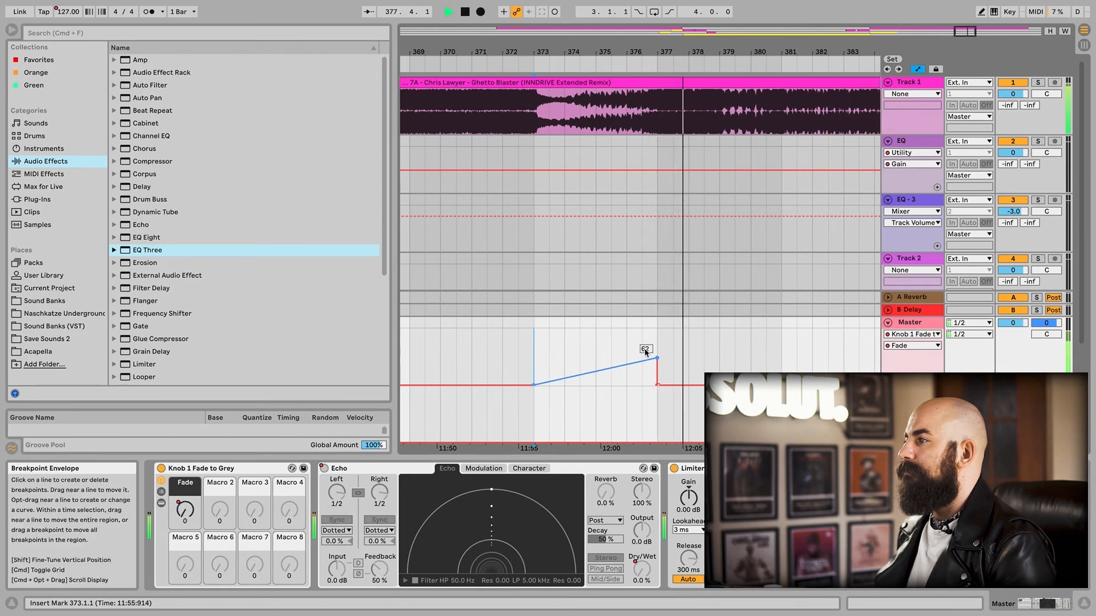
pyautogui.press('space')
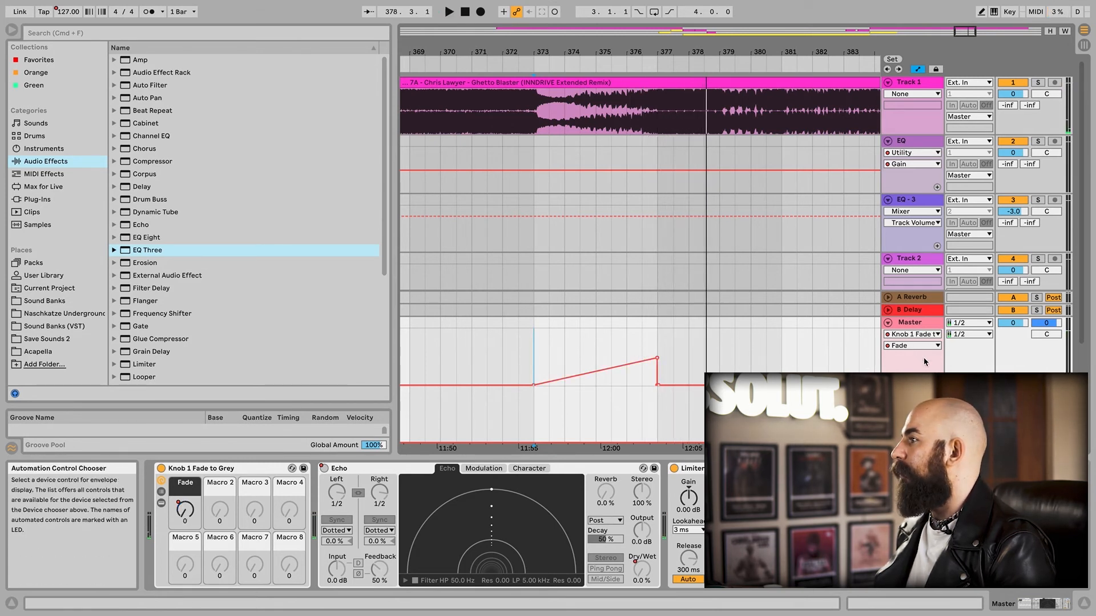
# - Add another Master automation lane and assign it to the Knob 1 Fade to Grey rack
pyautogui.click(913, 277)
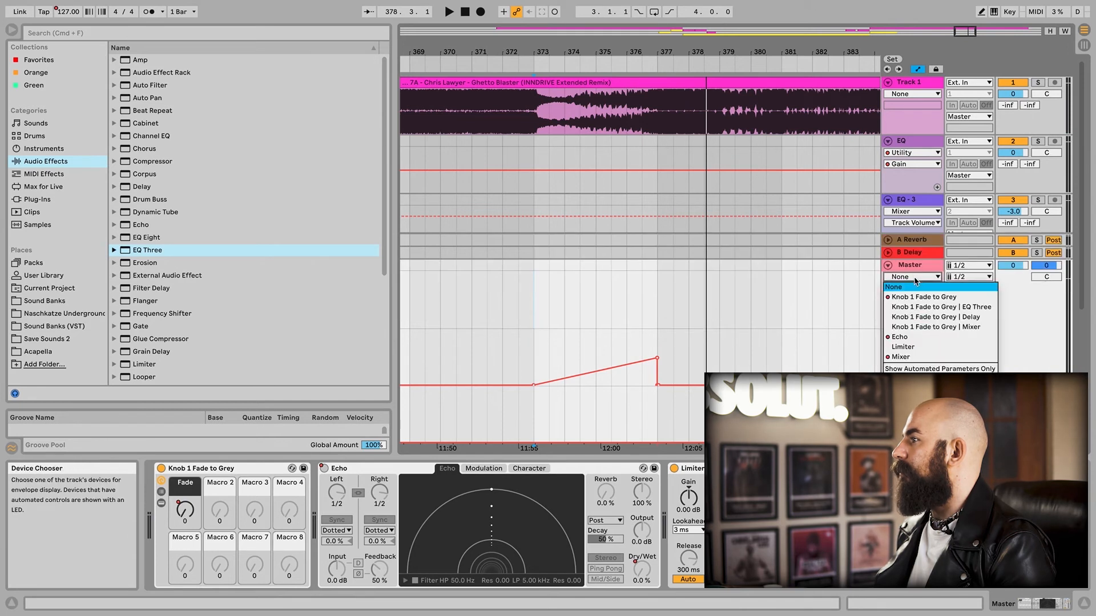
pyautogui.click(917, 297)
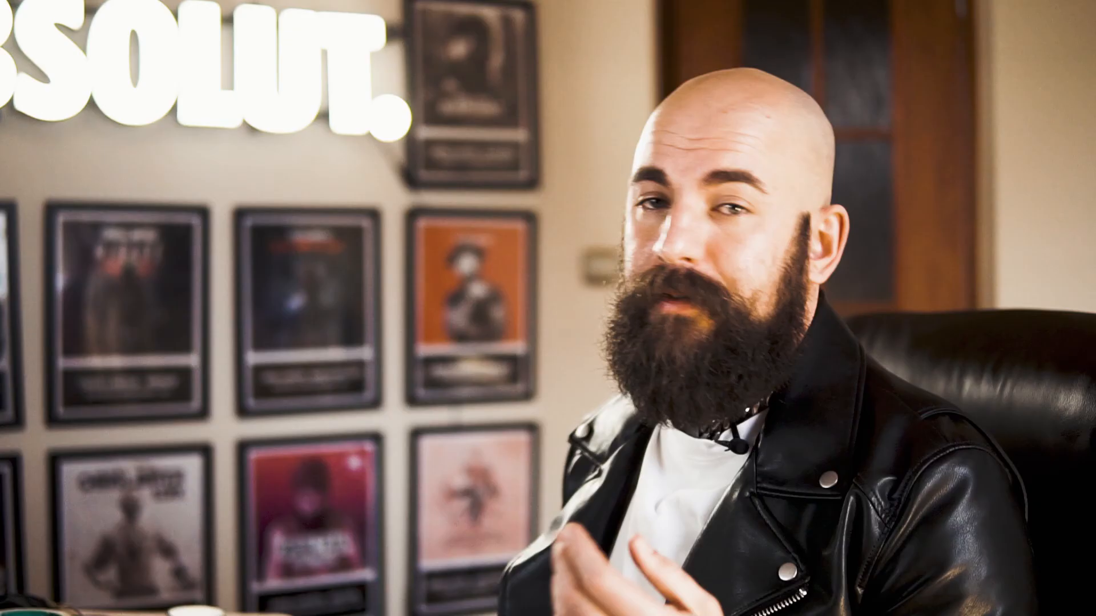